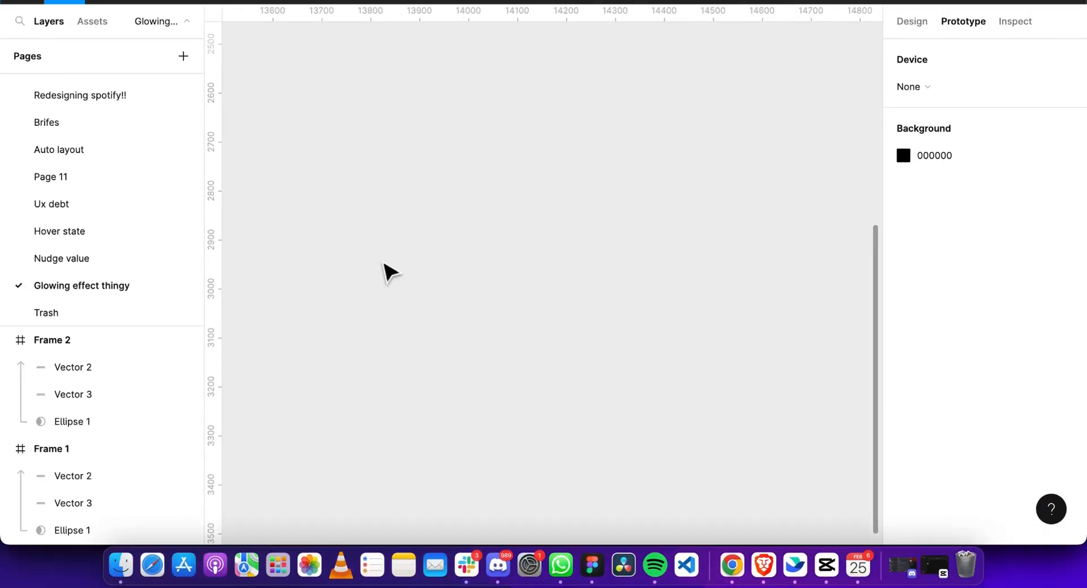
Draw a new frame on the empty canvas and resize it to about 488 × 441.
left_click(378, 258)
key("f")
mouse_move(384, 241)
left_mouse_down()
mouse_move(752, 408)
mouse_move(756, 435)
left_mouse_up()
scroll(756, 439, "down", 4)
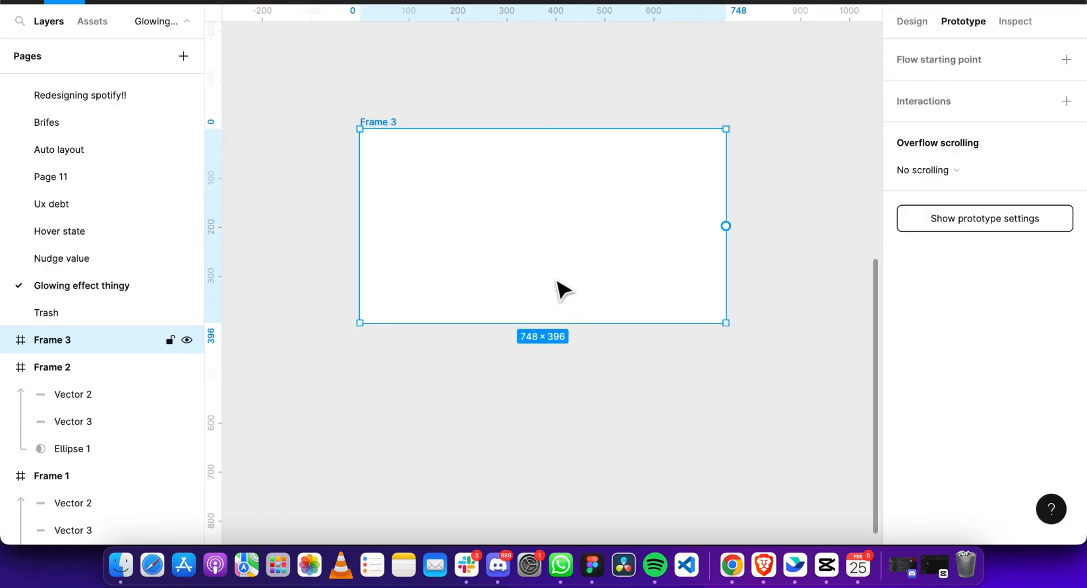
left_click_drag(726, 314, 624, 348)
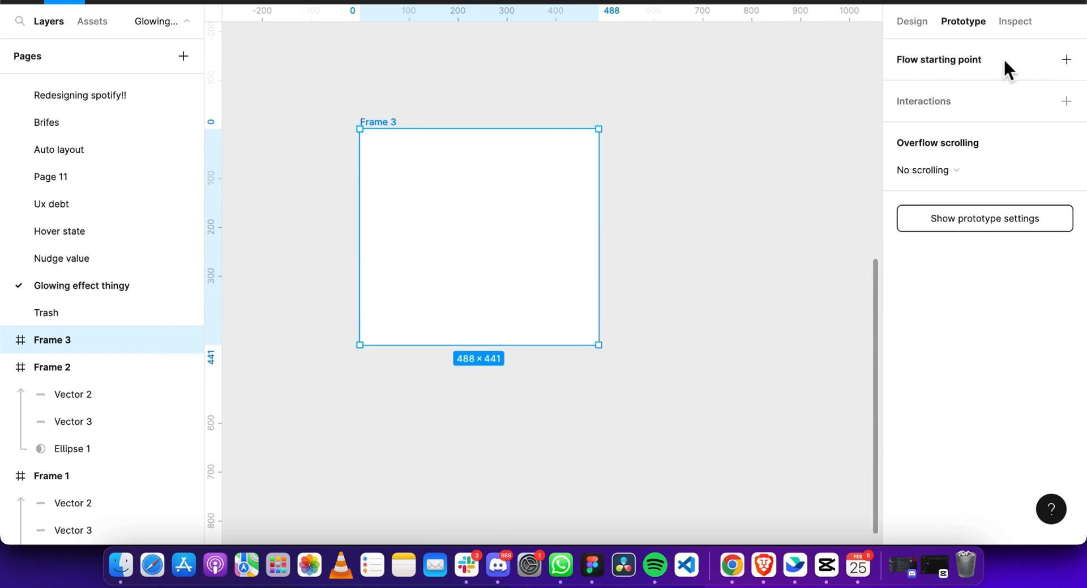
left_click(917, 19)
left_click(685, 197)
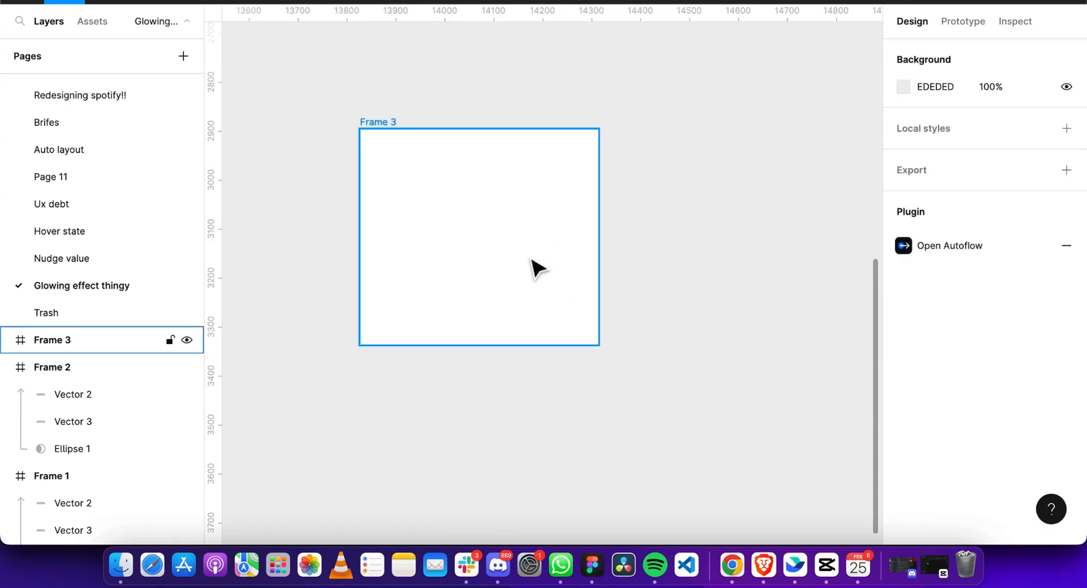
left_click(533, 264)
key("super+d")
scroll(548, 275, "down", 3)
left_click(670, 255)
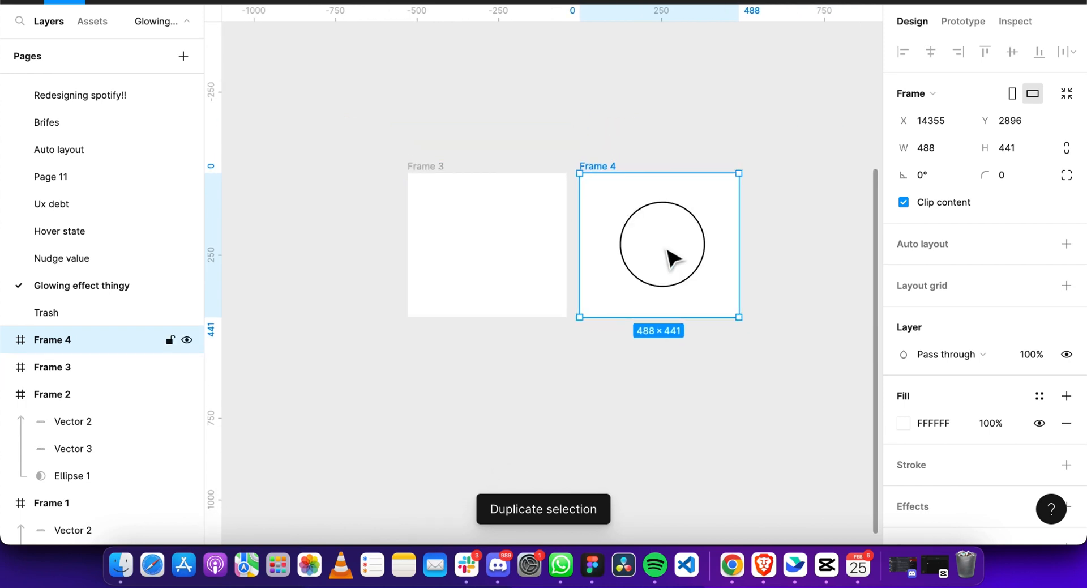
key("Delete")
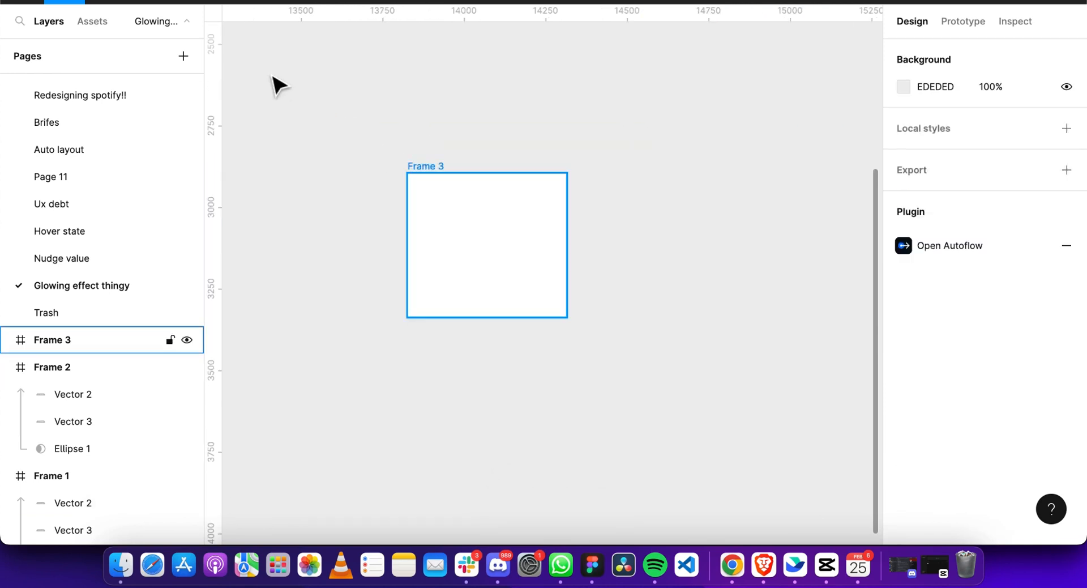
Draw an ellipse of about 297 × 211 inside the new frame.
key("o")
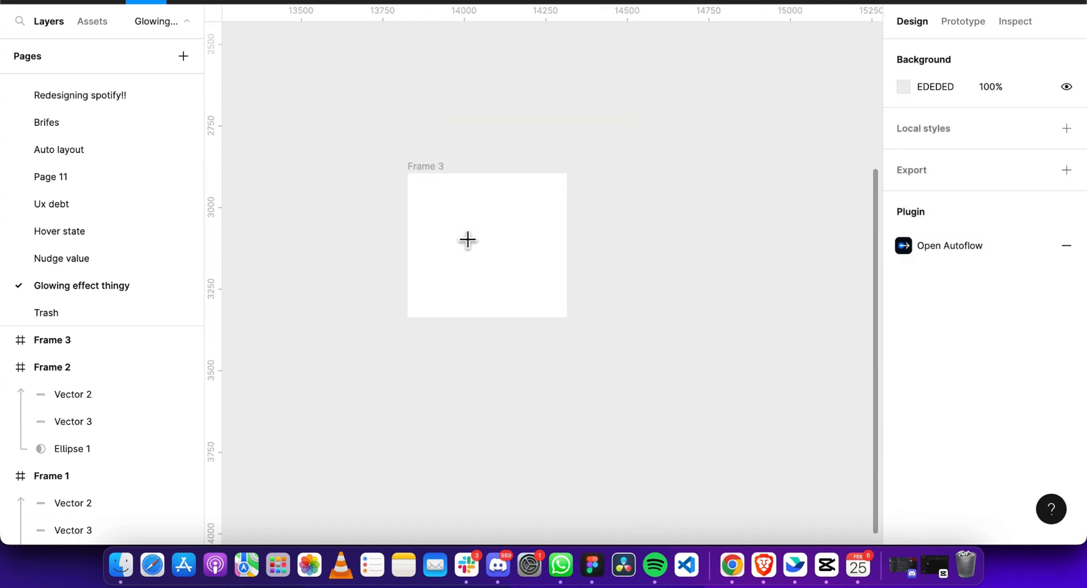
scroll(466, 236, "up", 3)
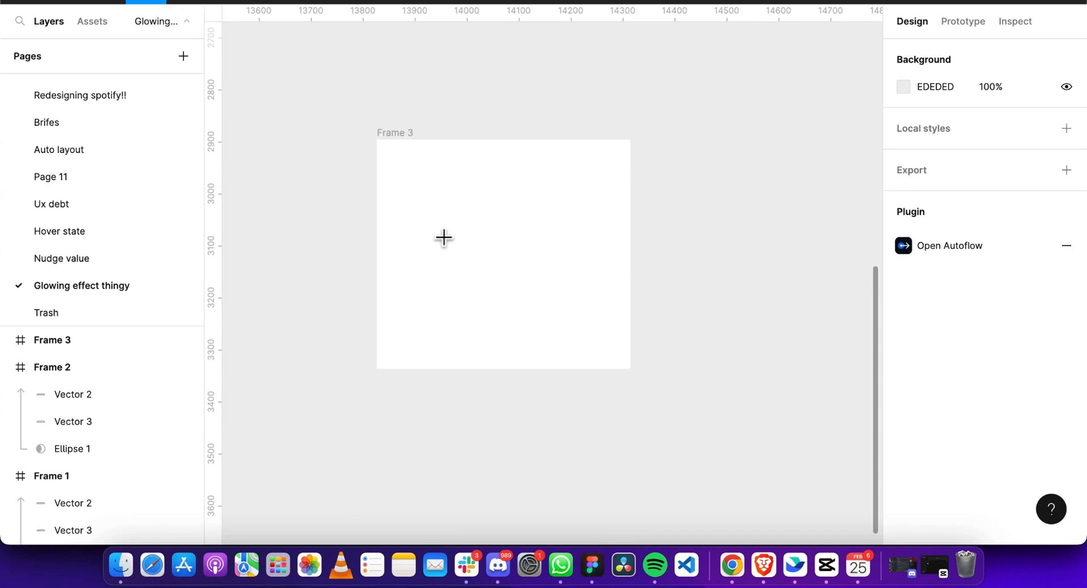
left_click_drag(437, 224, 591, 334)
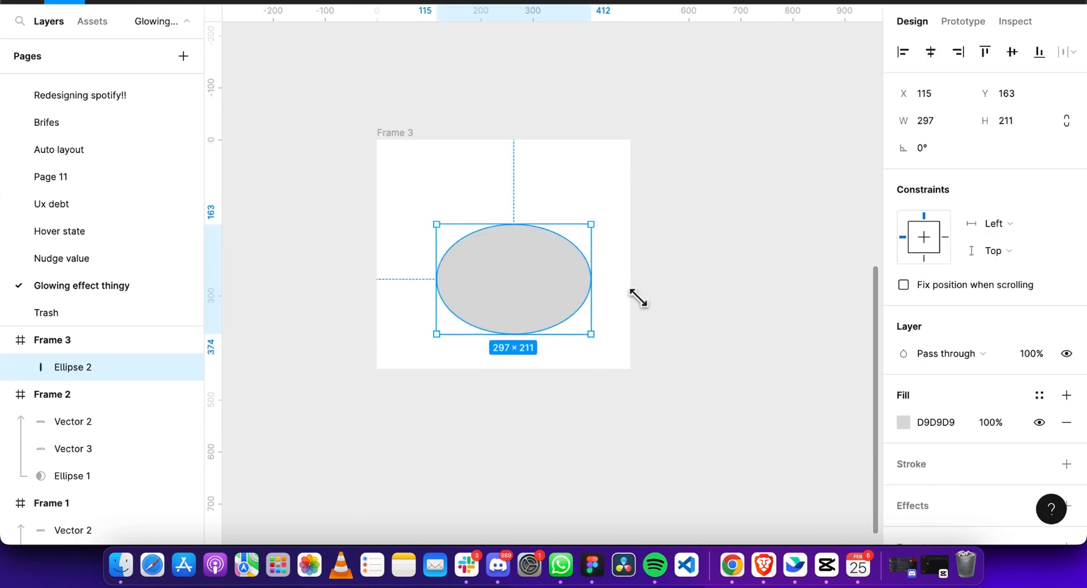
Set the ellipse's width and height to 100 each and lock its proportions.
left_click(1033, 128)
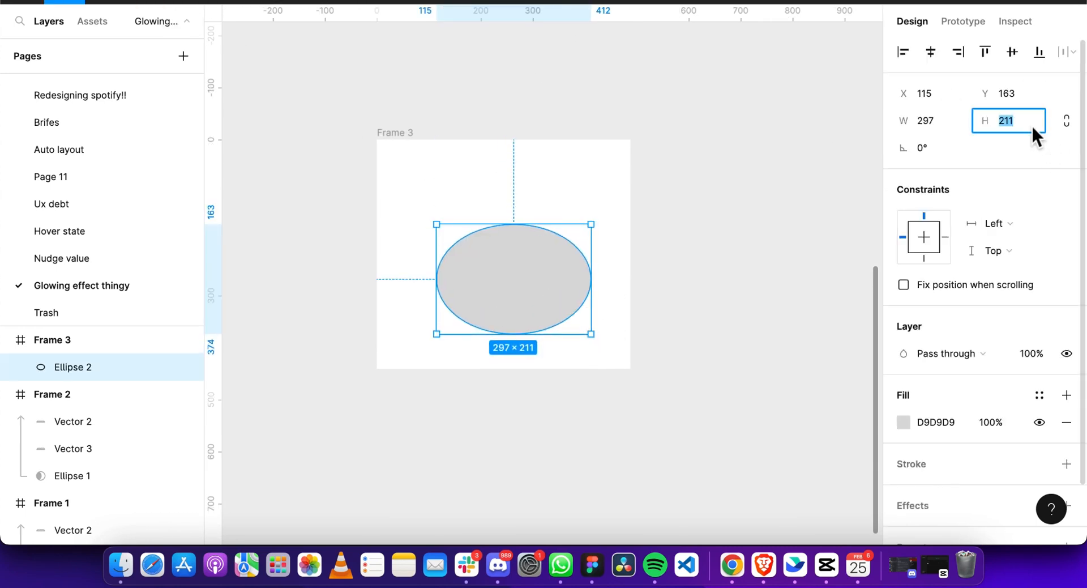
left_click(952, 129)
type("100")
key("Return")
left_click(1070, 123)
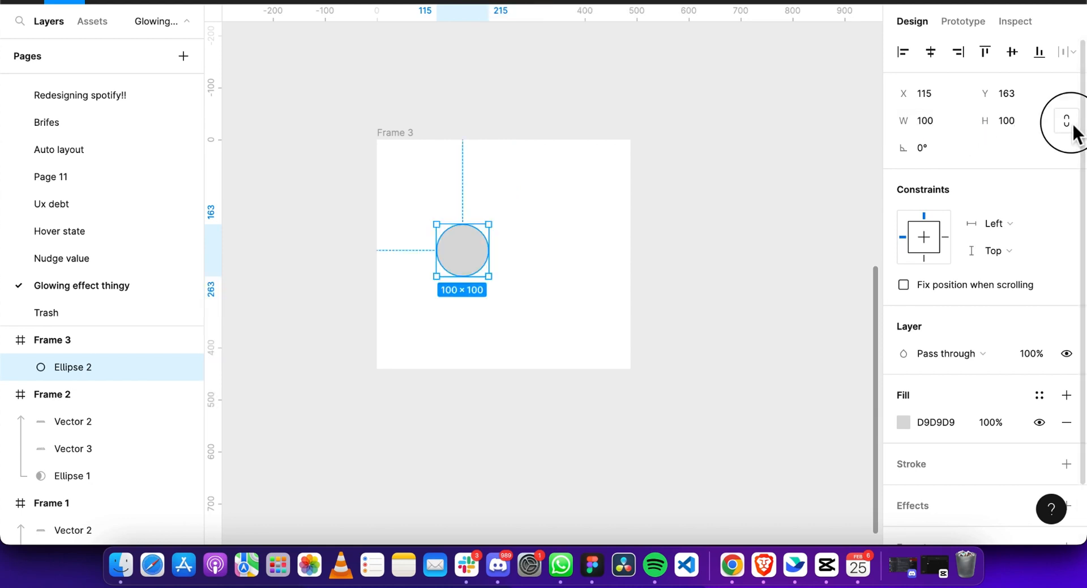
Enlarge the circle proportionally to about 227 × 227 and centre it within the frame.
left_click_drag(494, 278, 571, 249)
left_click_drag(501, 269, 509, 238)
scroll(509, 238, "down", 3)
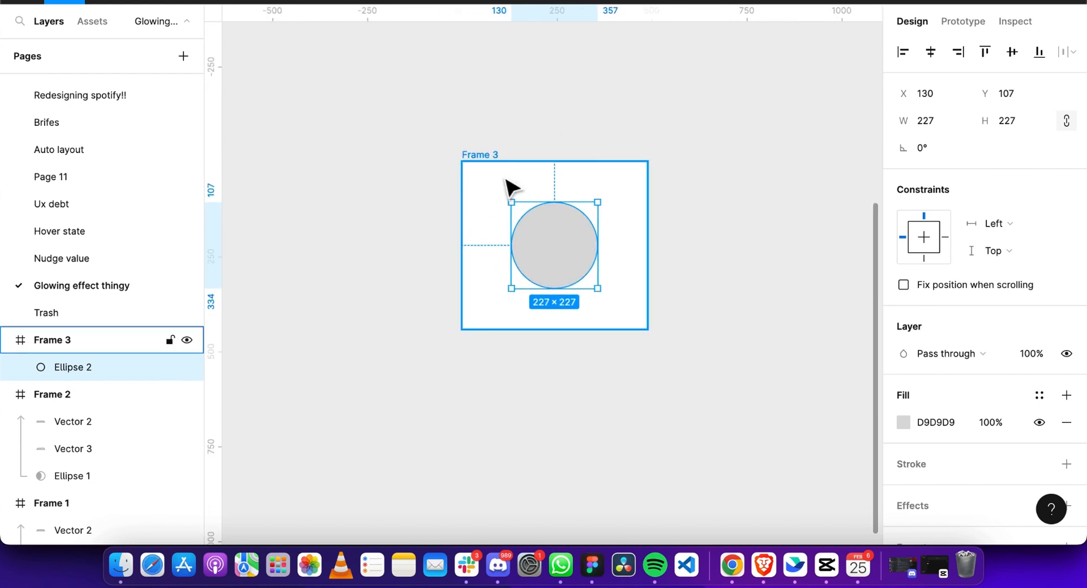
Move the frame containing the circle to the right on the canvas, to about X 14445, Y 2871.
left_click(508, 185)
scroll(508, 185, "down", 2)
left_click_drag(508, 184, 681, 179)
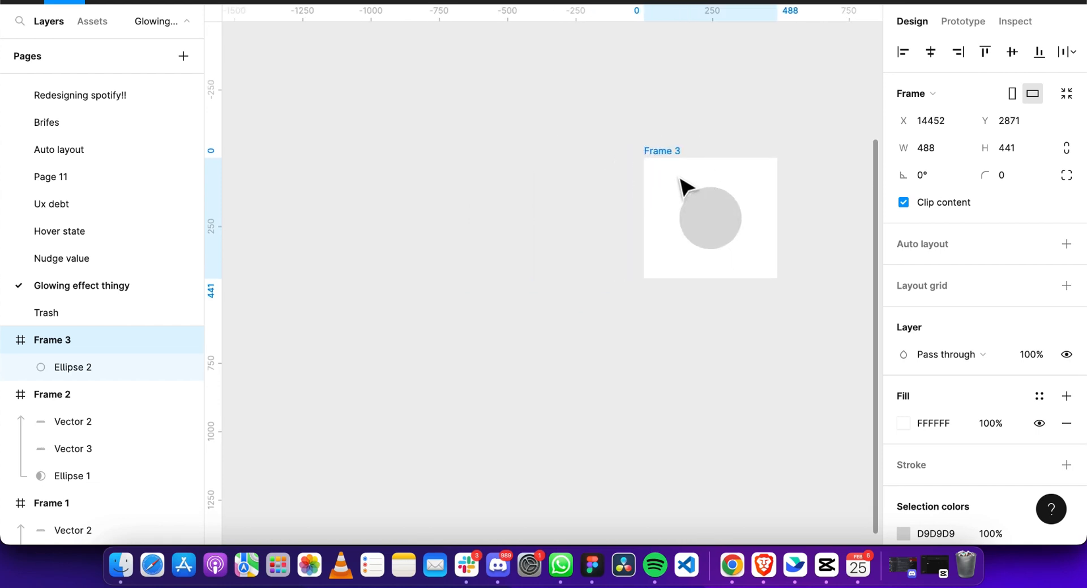
left_click(433, 226)
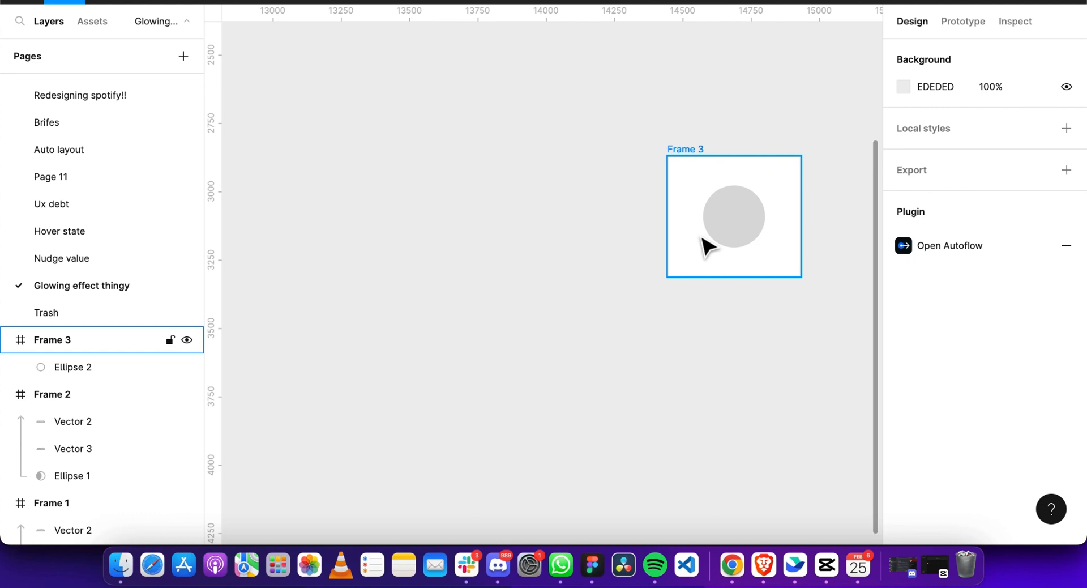
left_click(708, 246)
scroll(623, 249, "left", 5)
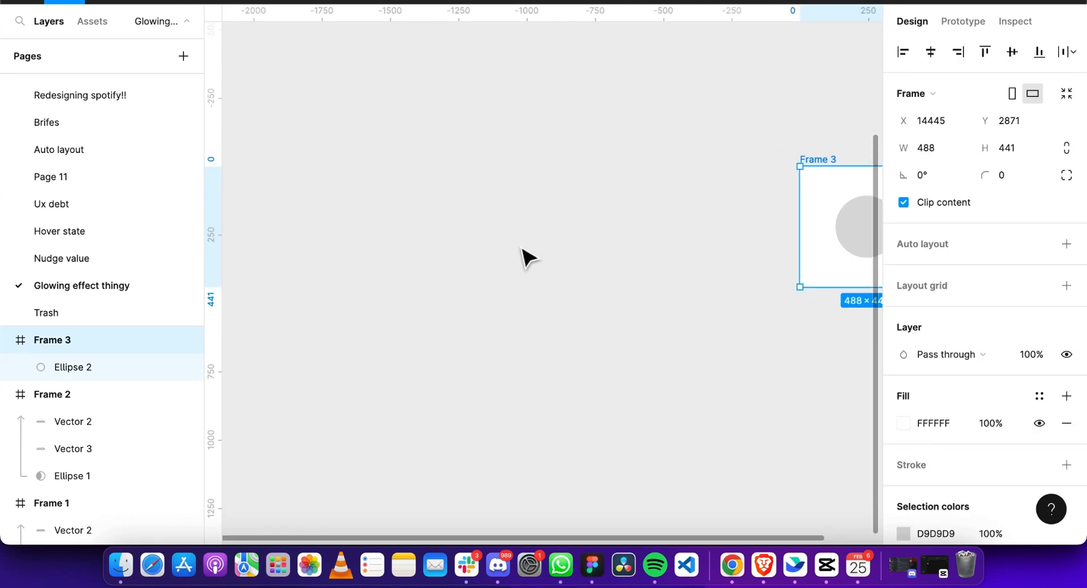
left_click(524, 256)
scroll(527, 258, "right", 5)
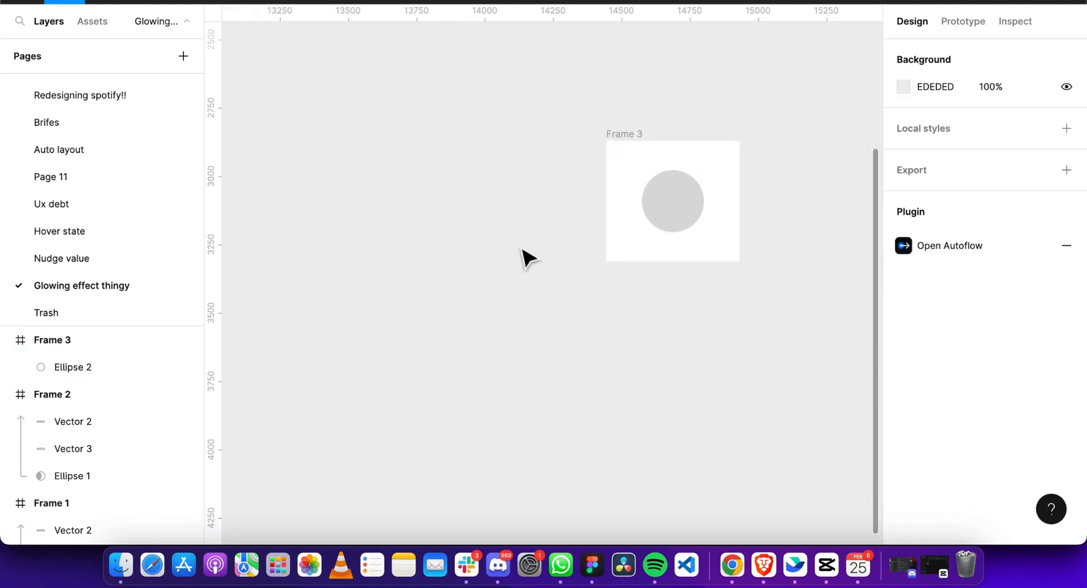
Draw a nine-point zigzag line about 1830 wide below the frame with the Pen tool.
key("p")
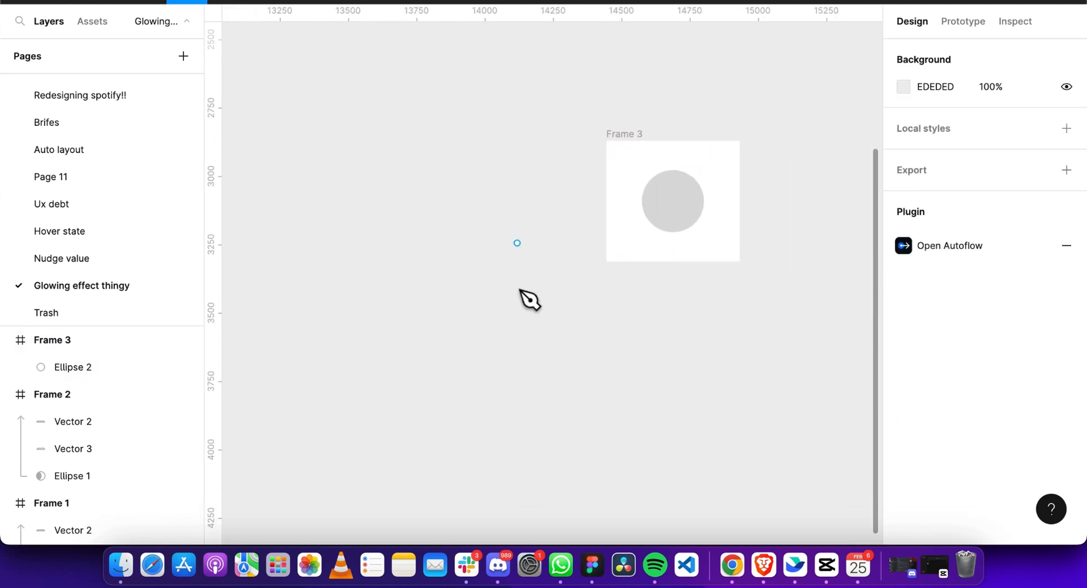
left_click(487, 385)
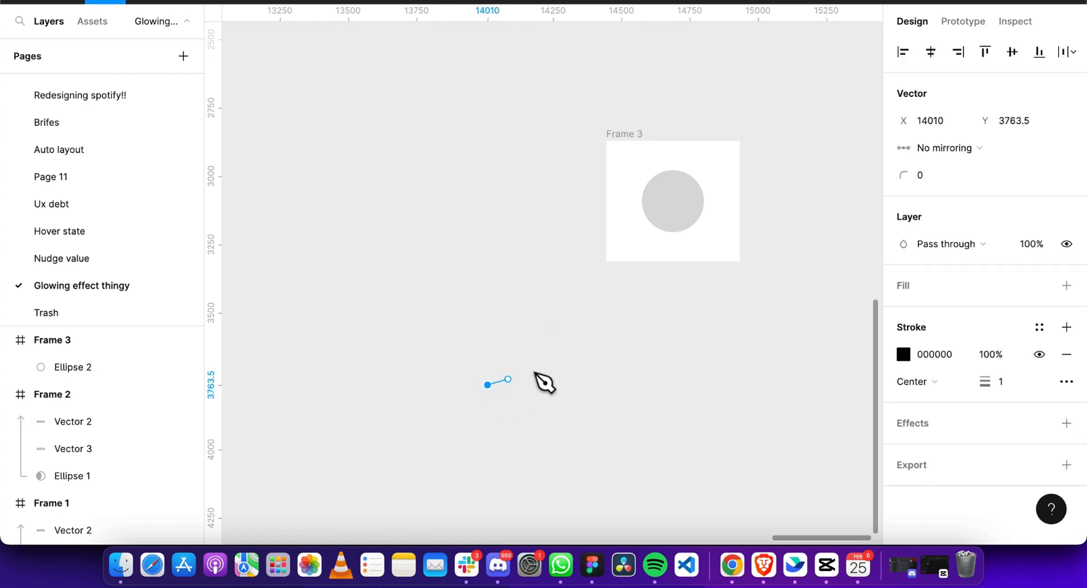
left_click(587, 379)
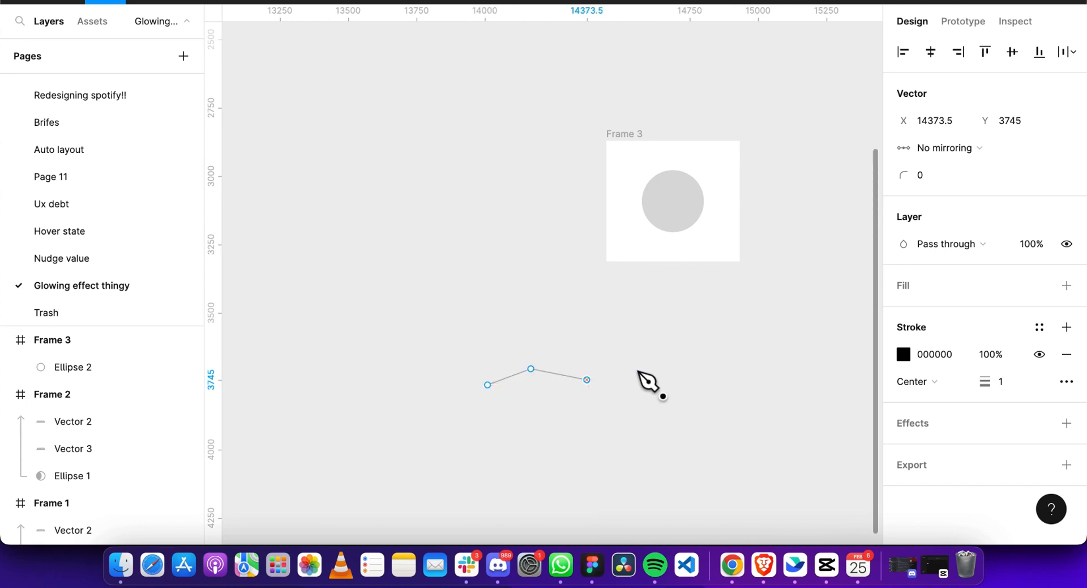
left_click(634, 369)
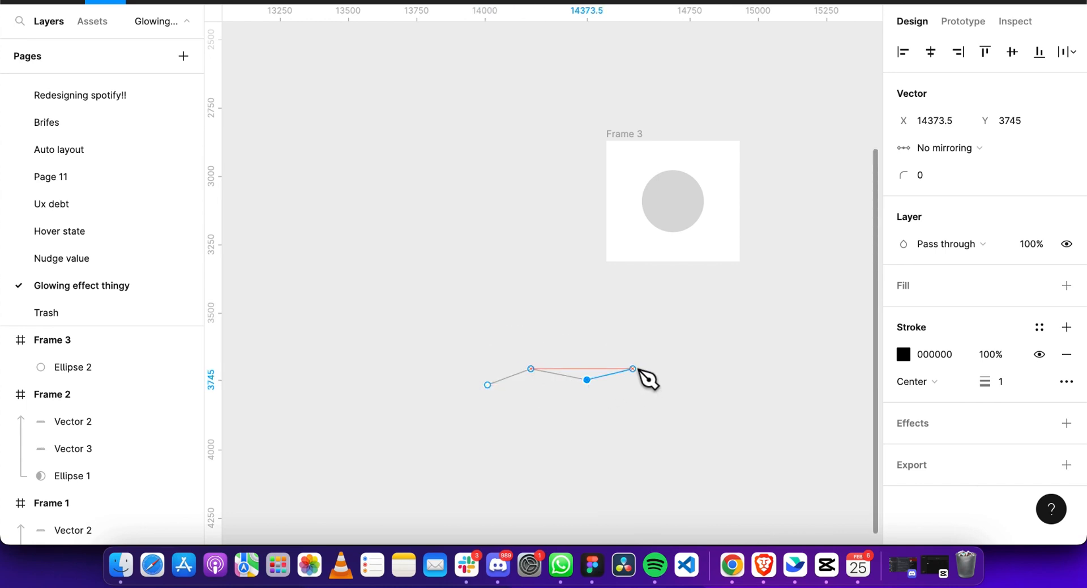
left_click(705, 379)
left_click(784, 369)
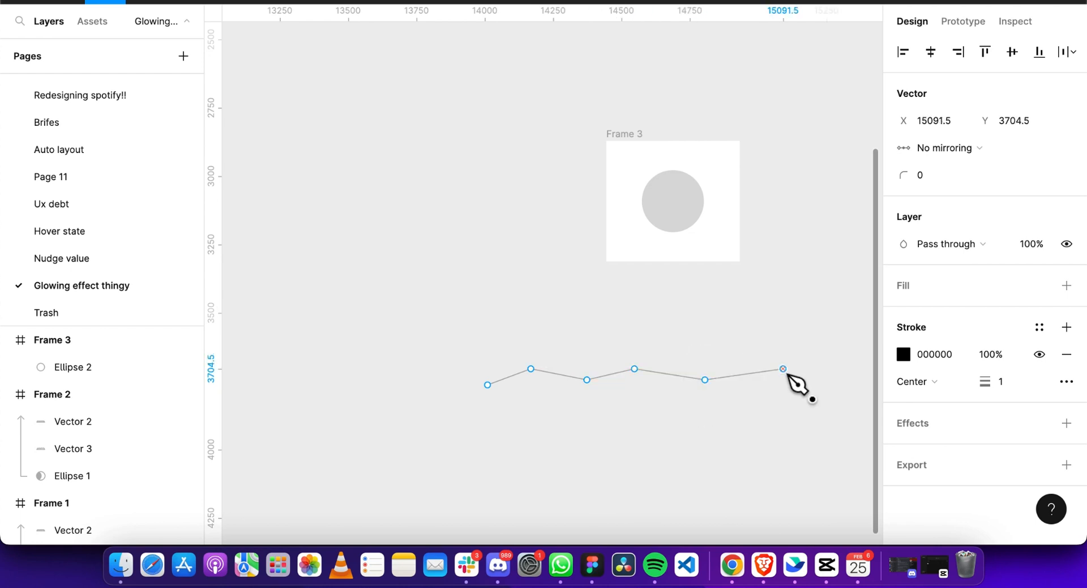
scroll(790, 374, "right", 3)
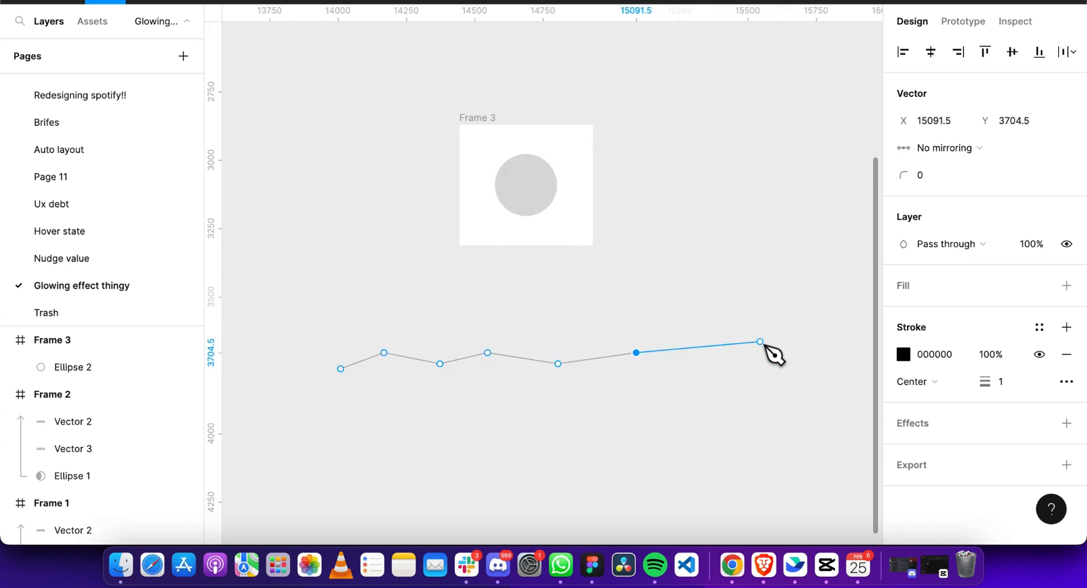
left_click(752, 364)
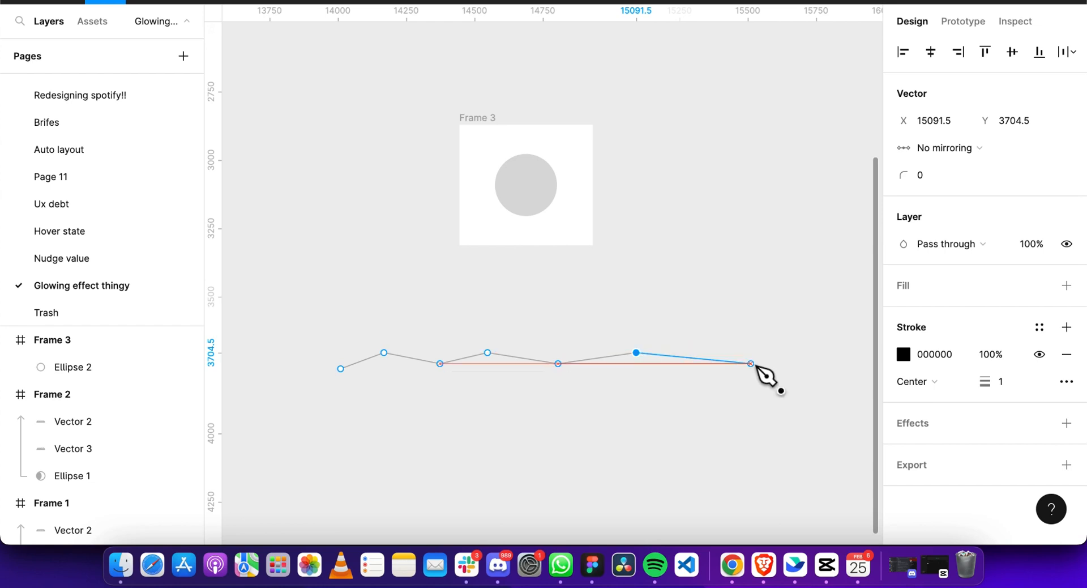
left_click(805, 337)
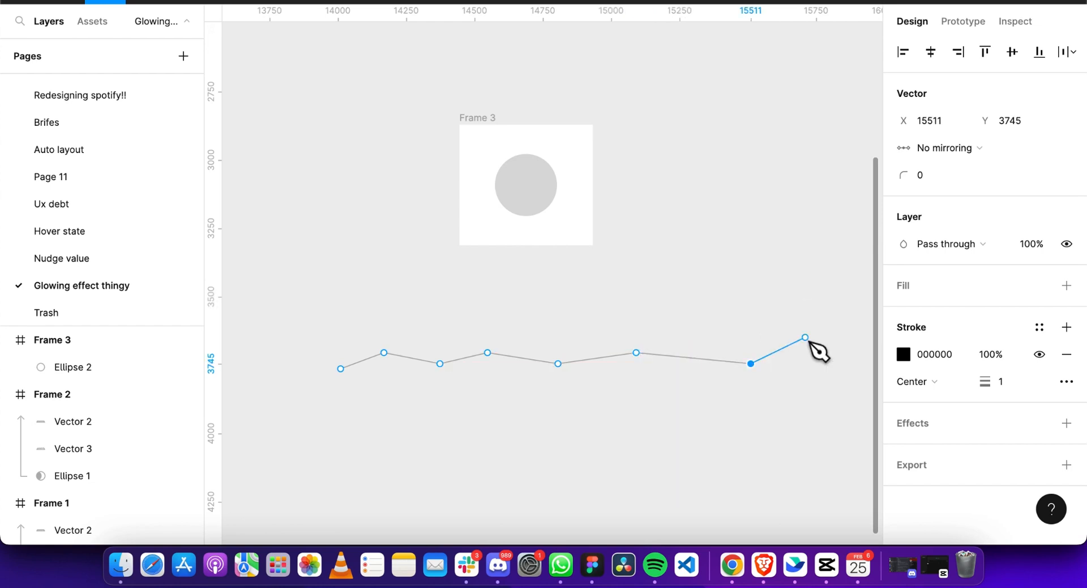
left_click(841, 363)
Add a vertical right side and a straight base to the zigzag, closing the outline at its starting point, about 1850 × 339 overall.
left_click(841, 430)
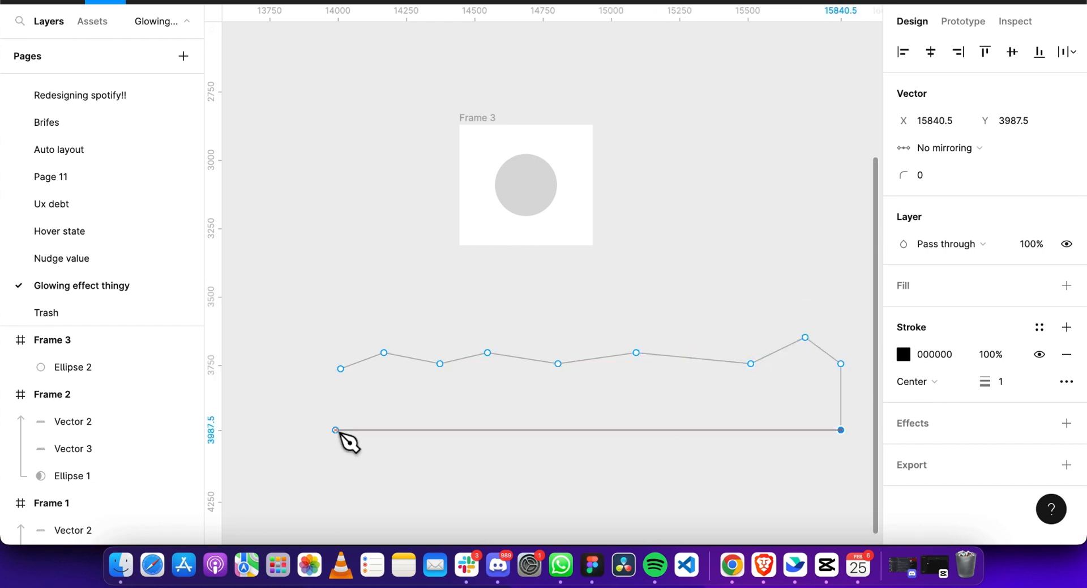
left_click(340, 368, "shift")
scroll(340, 369, "up", 2)
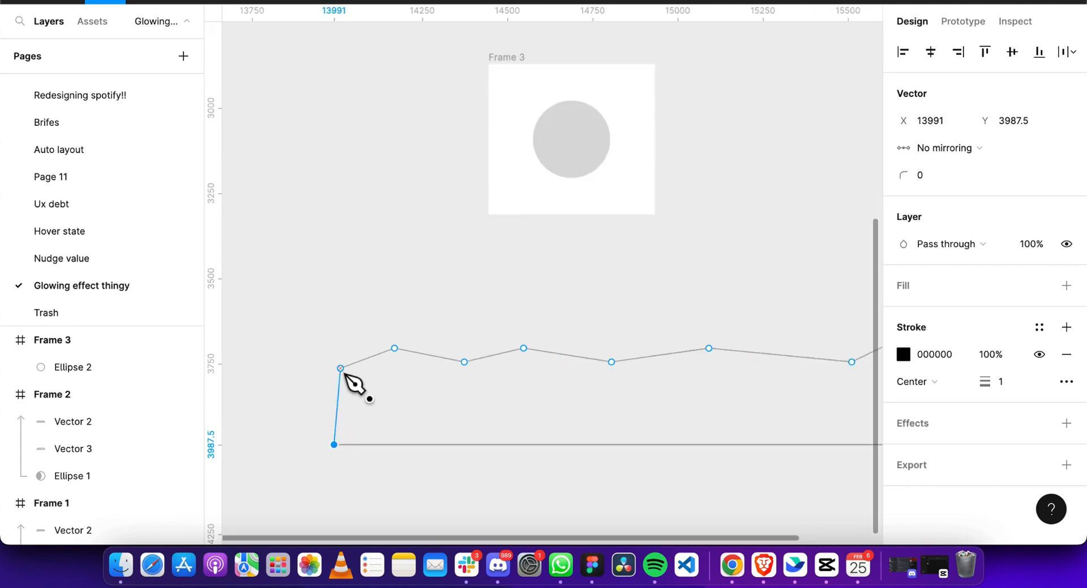
scroll(341, 369, "up", 3)
scroll(342, 369, "up", 1)
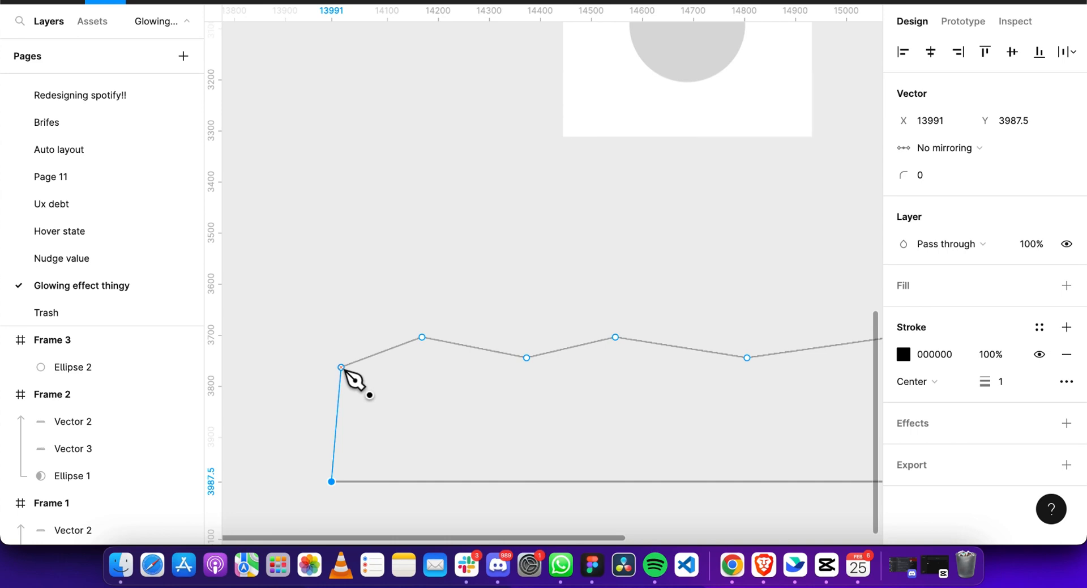
left_click(341, 368)
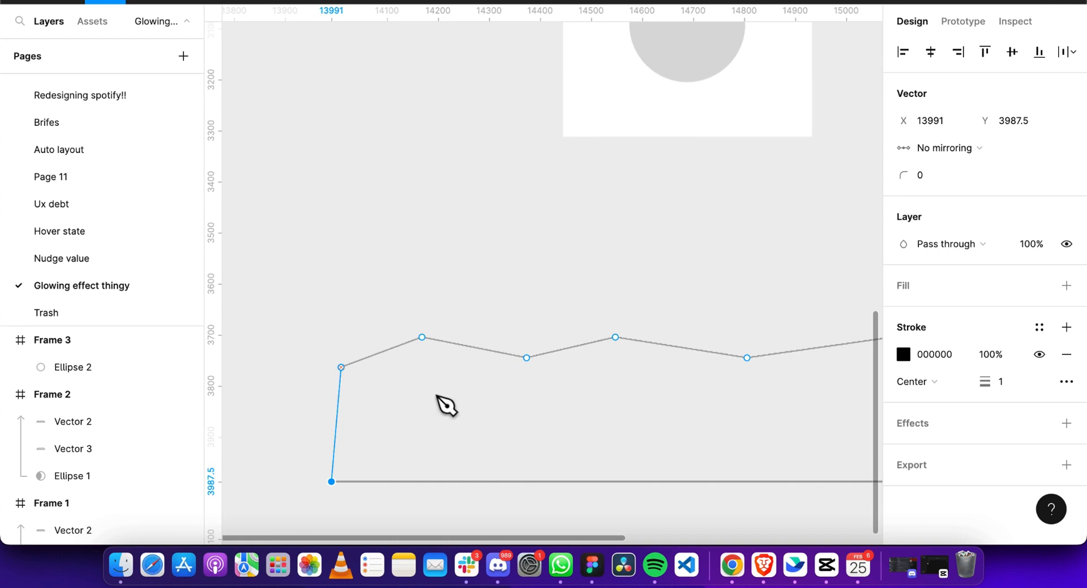
left_click(437, 393)
scroll(437, 393, "down", 1)
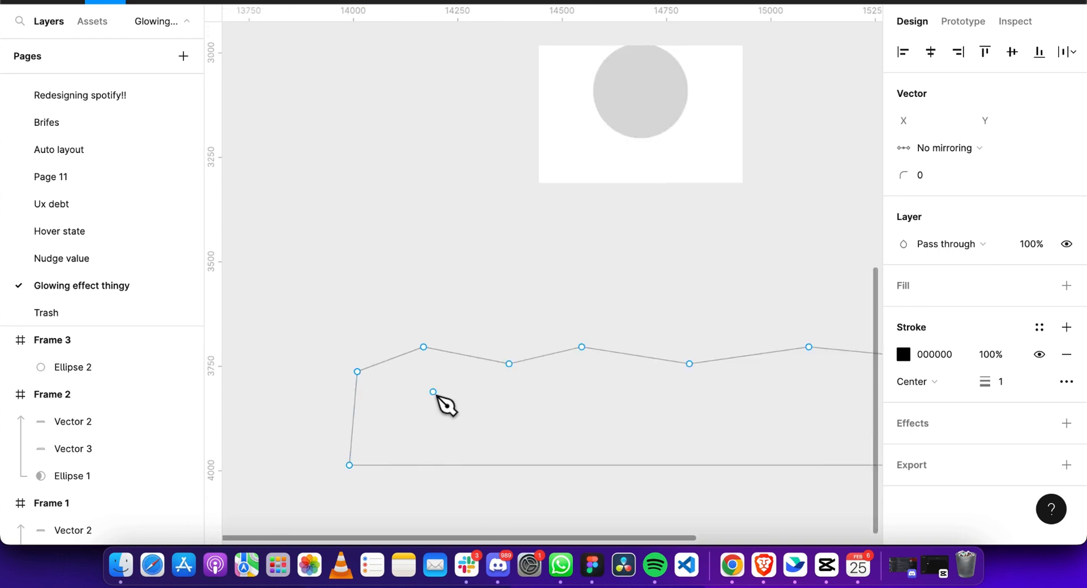
scroll(438, 394, "down", 3)
scroll(437, 395, "down", 5)
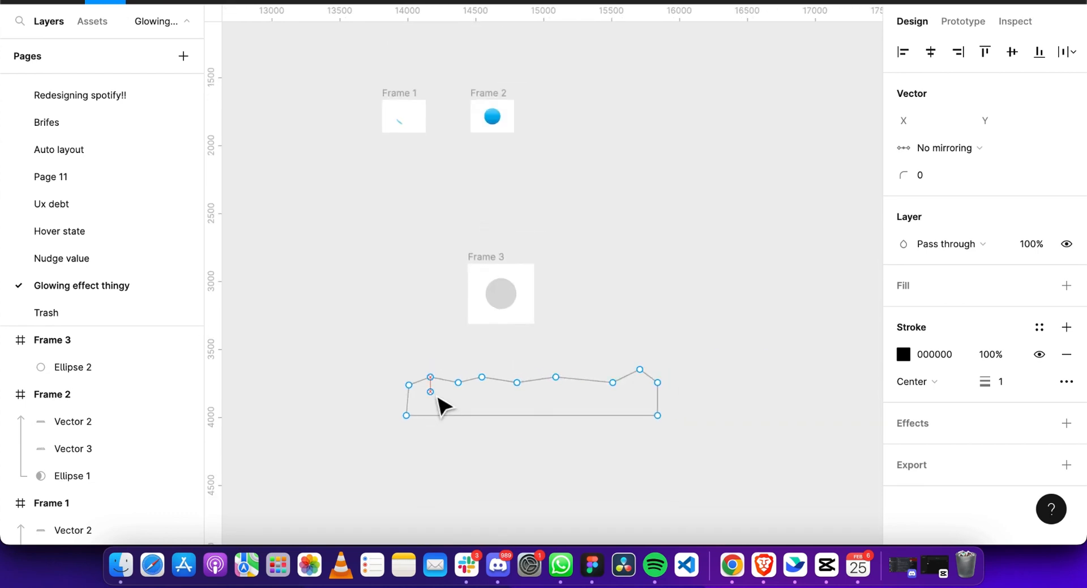
key("Escape")
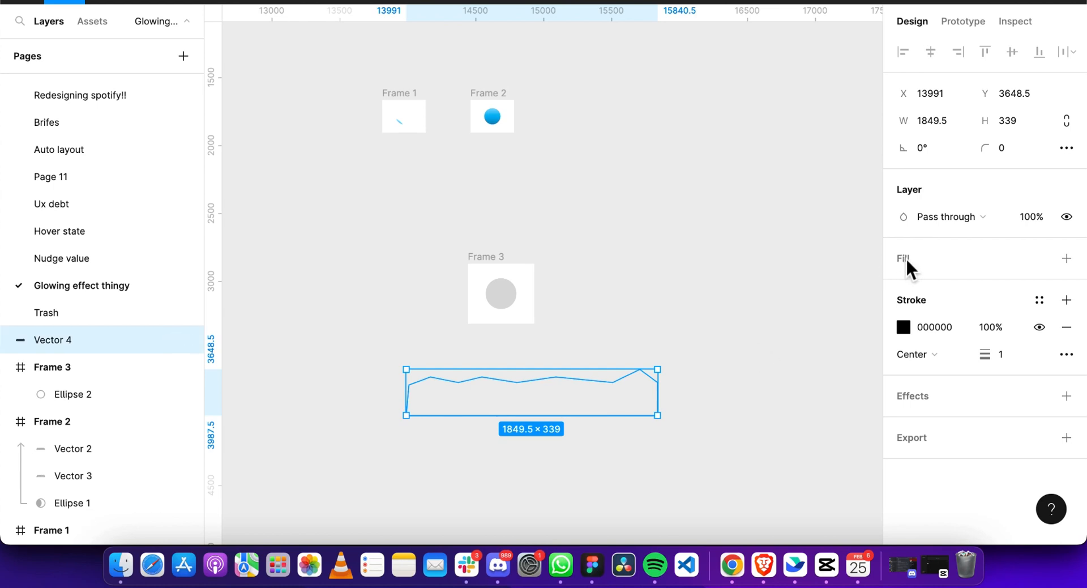
Add a solid fill to the closed zigzag shape and set its colour to the dark blue 4543AB.
left_click(909, 263)
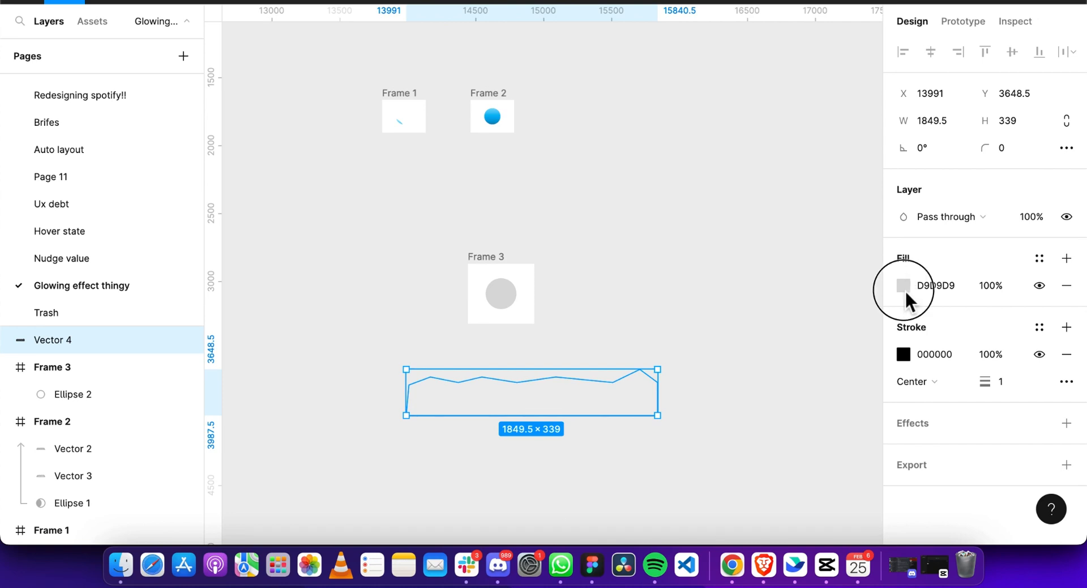
left_click(906, 285)
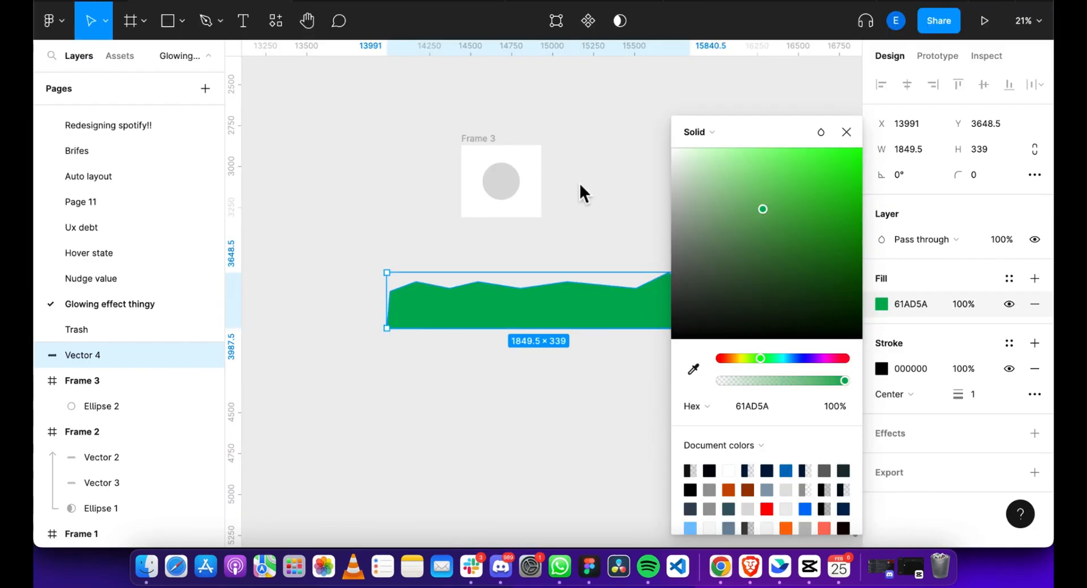
scroll(583, 184, "right", 2)
left_click(772, 359)
left_click_drag(773, 359, 806, 358)
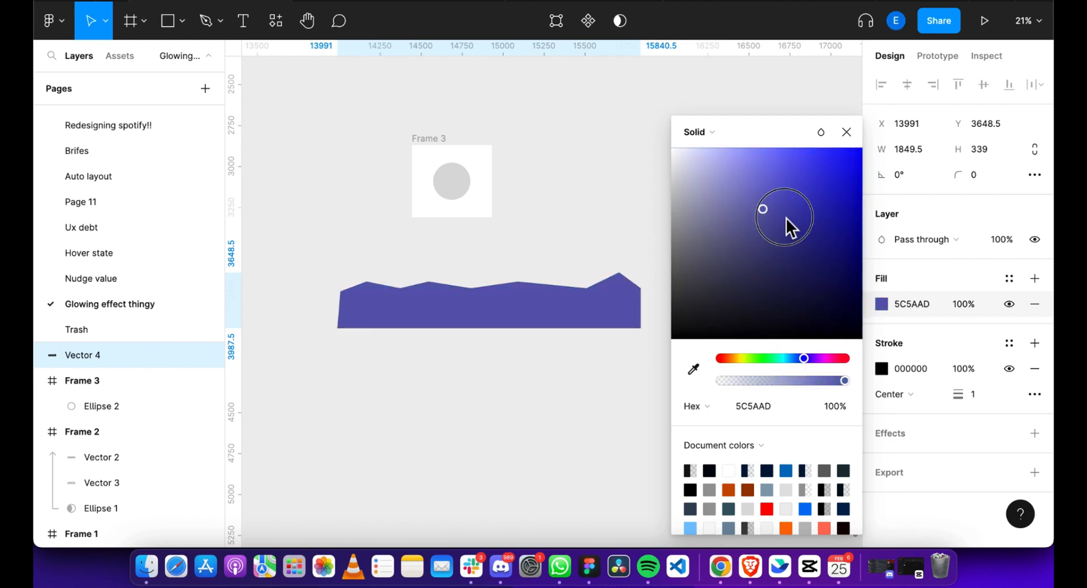
left_click(786, 217)
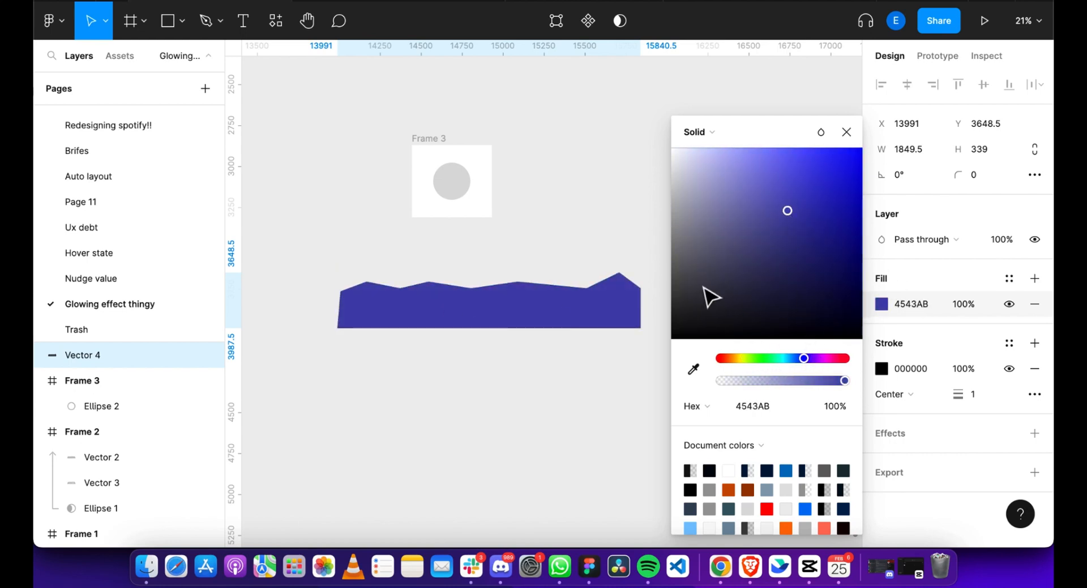
left_click(481, 308)
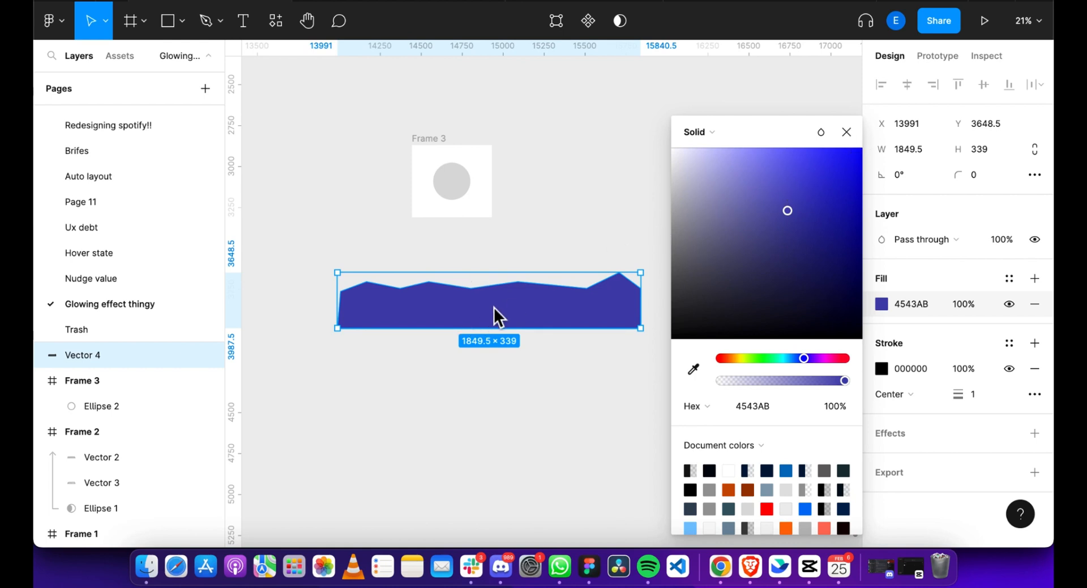
key("Escape")
scroll(377, 310, "up", 5)
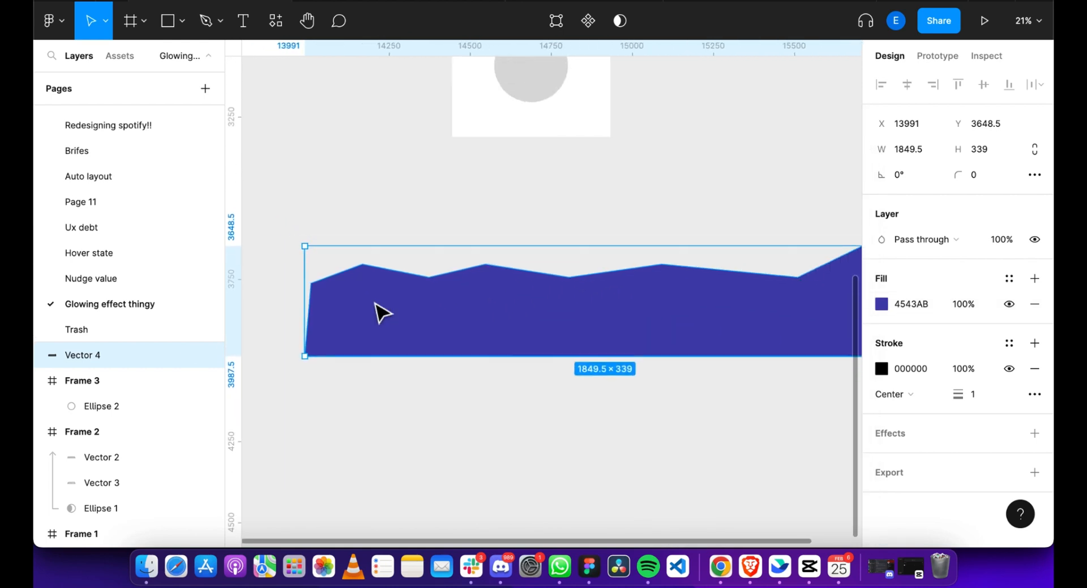
scroll(381, 312, "down", 3)
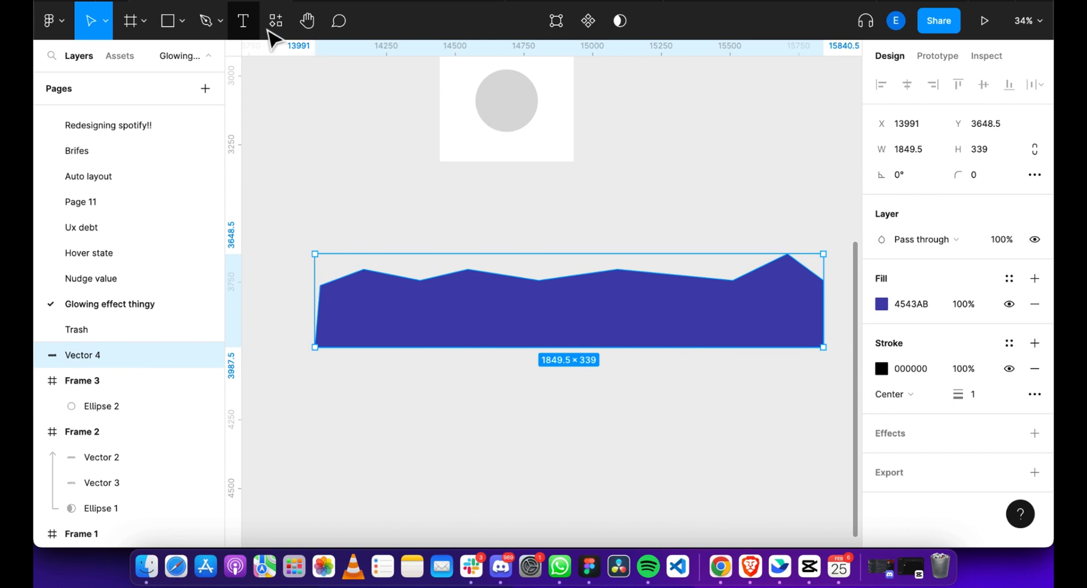
left_click(219, 24)
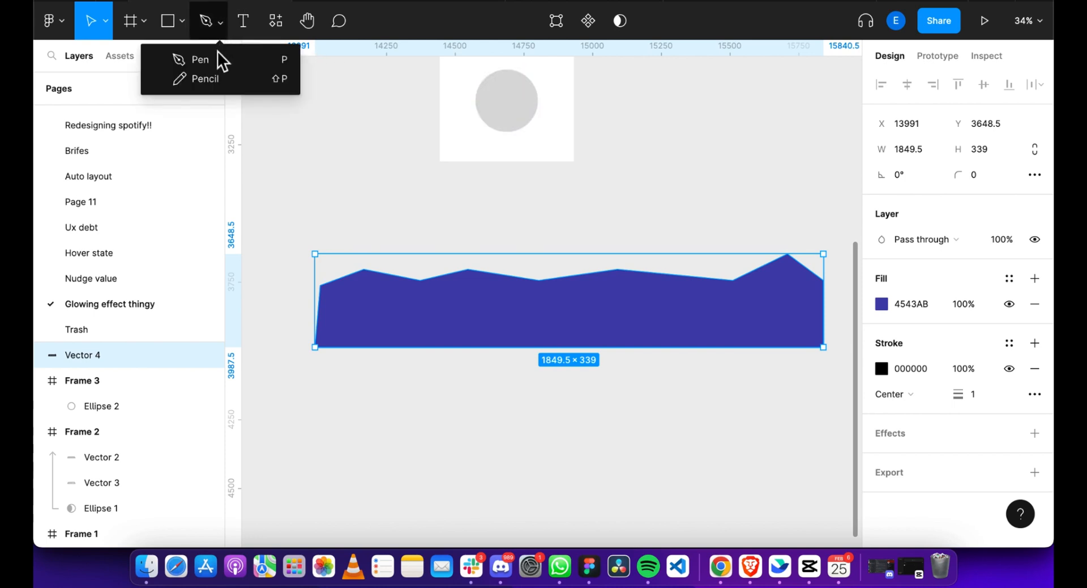
left_click(213, 60)
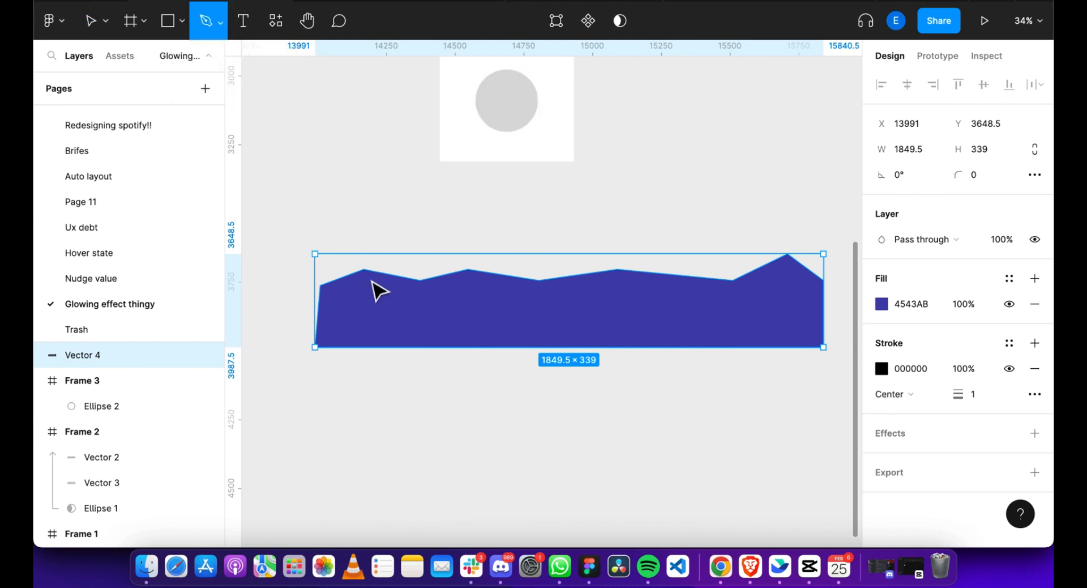
key("Escape")
left_click(401, 242)
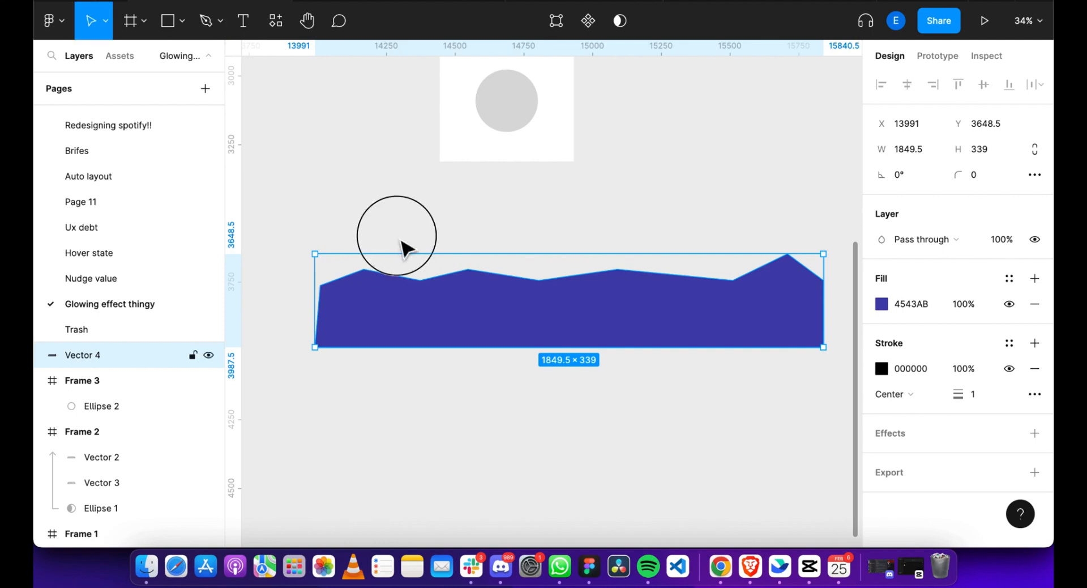
left_click(401, 301)
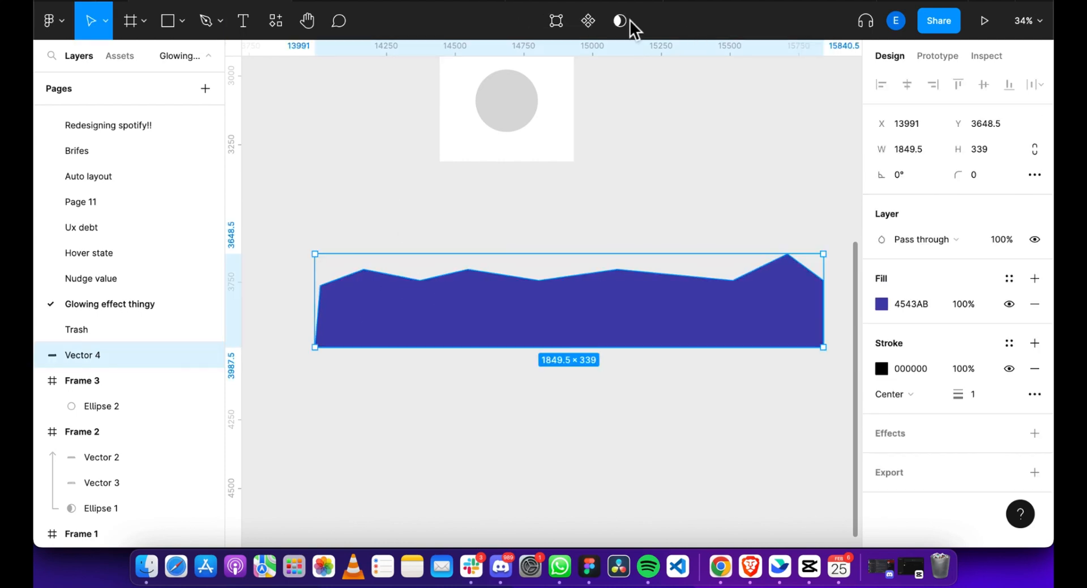
Edit the points of the dark blue zigzag shape and bend the first three along its upper edge into smooth curves.
left_click(562, 31)
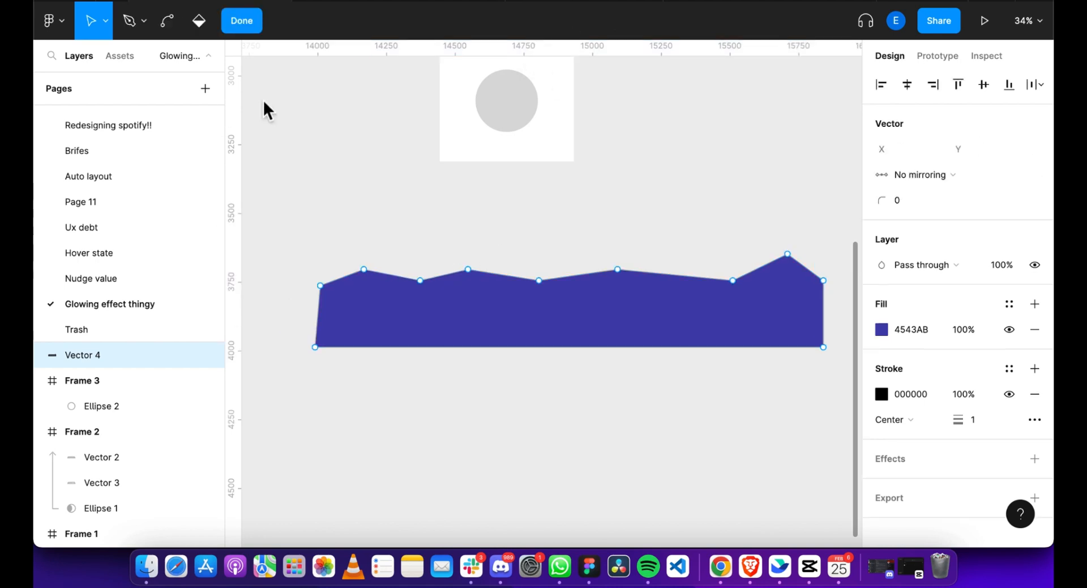
left_click(172, 27)
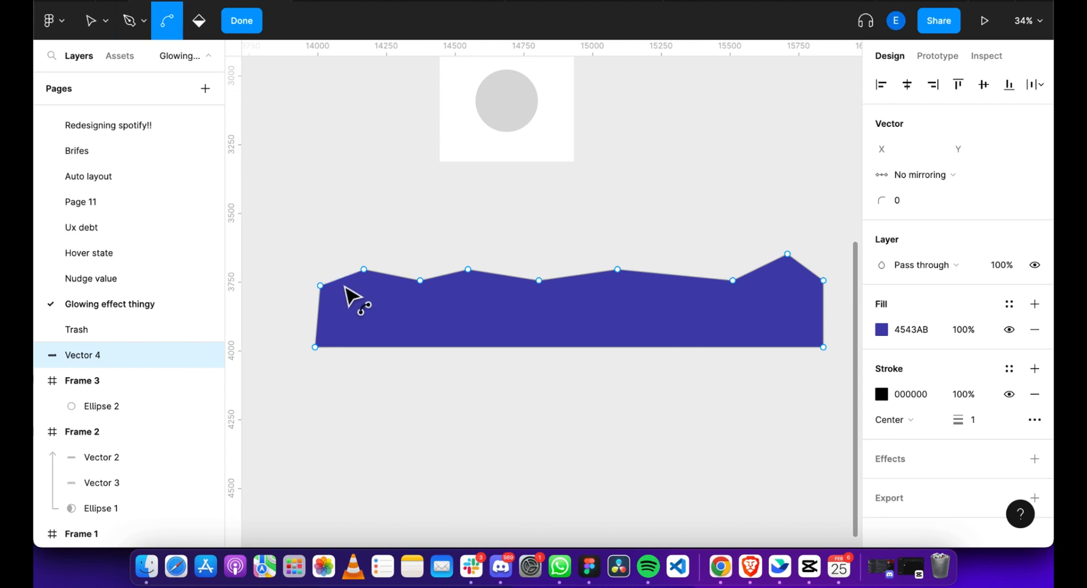
scroll(338, 290, "up", 5)
scroll(336, 283, "down", 1)
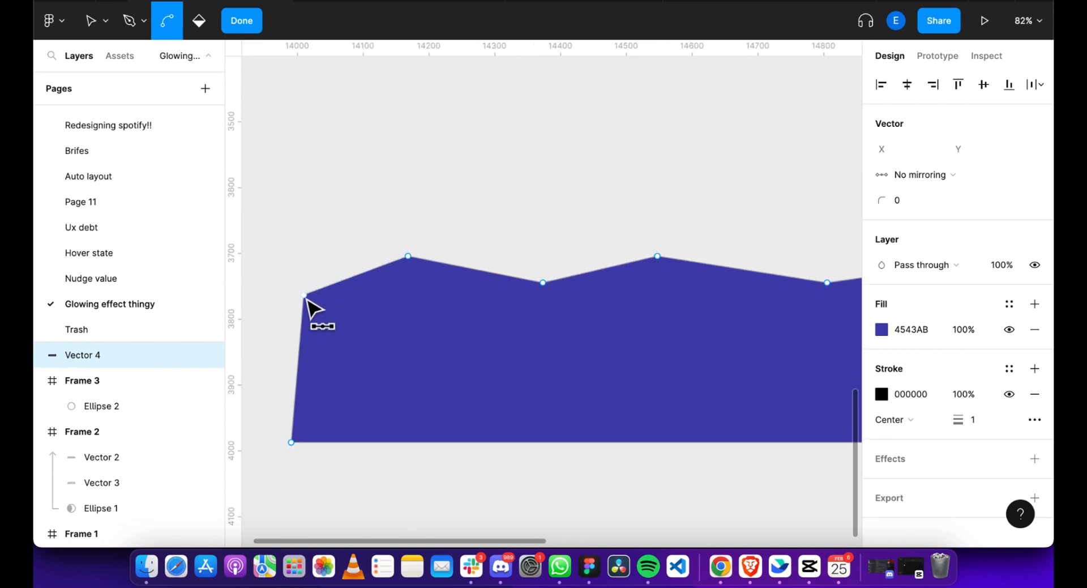
left_click(307, 299)
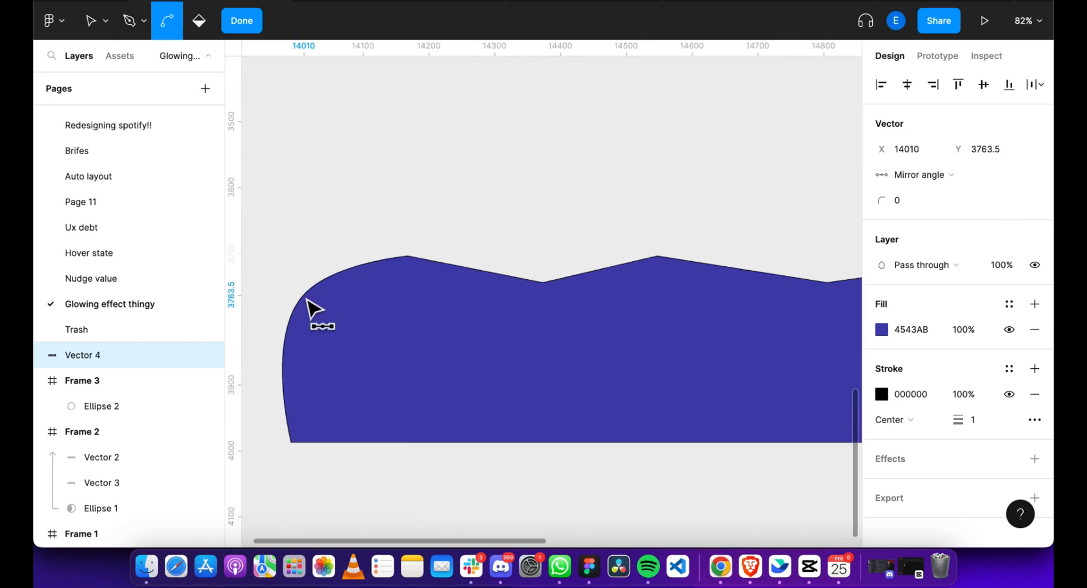
left_click(412, 258)
left_click(544, 283)
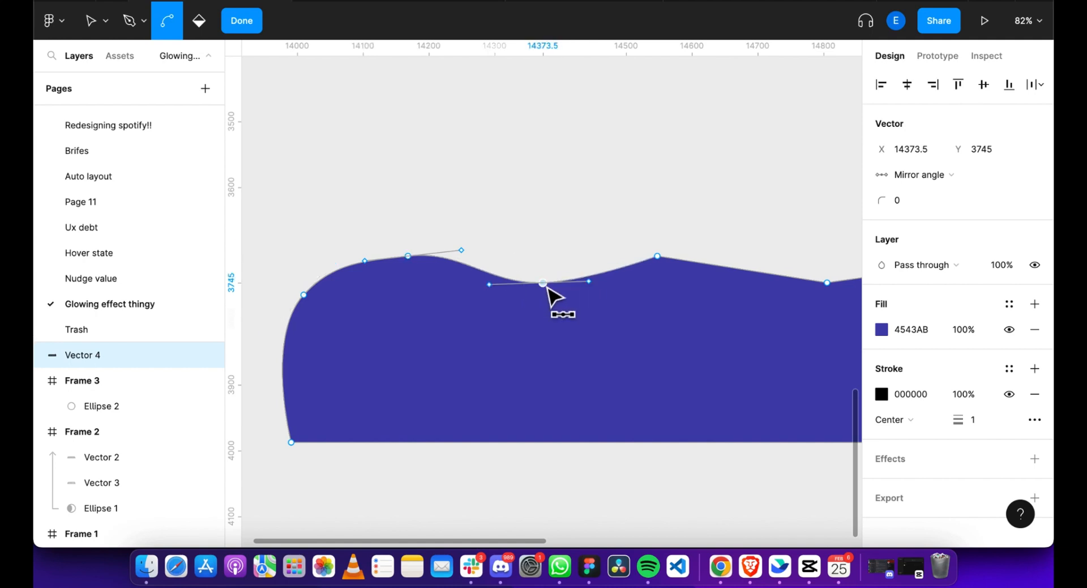
Bend the fourth, fifth and sixth points of the shape's upper edge into smooth curves.
scroll(546, 297, "right", 10)
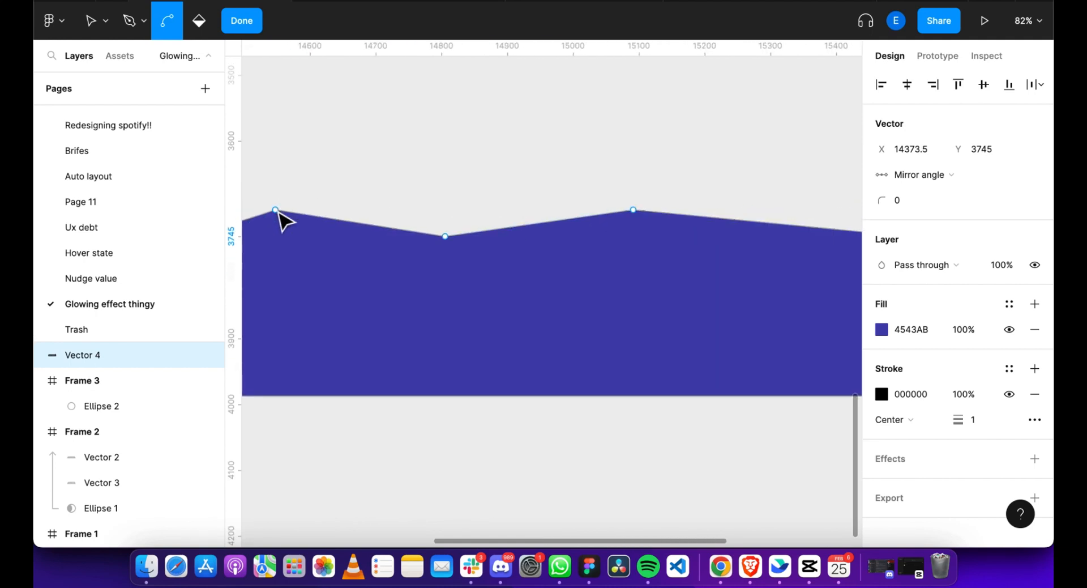
left_click(275, 210)
left_click(445, 235)
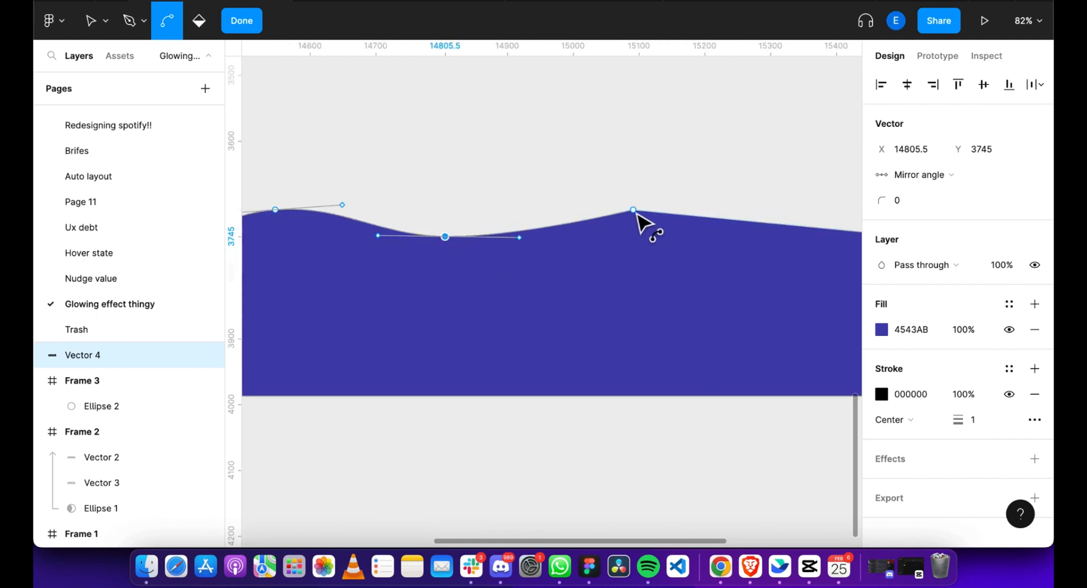
left_click(634, 210)
Curve the last valley and the tallest peak of the upper edge and finish editing the shape.
scroll(636, 218, "right", 10)
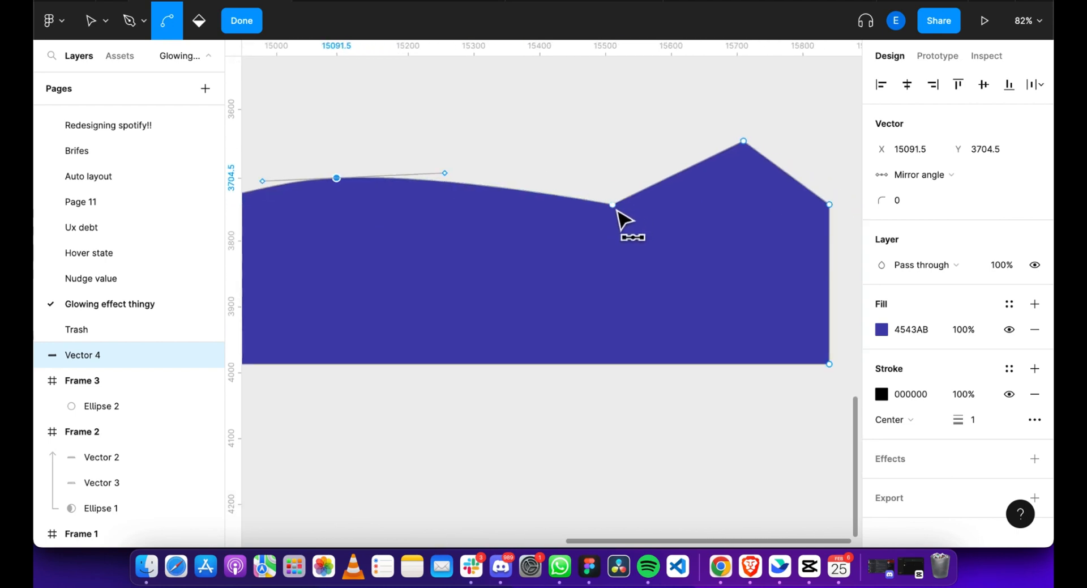
left_click(613, 205)
left_click_drag(744, 141, 784, 149)
scroll(767, 226, "down", 10)
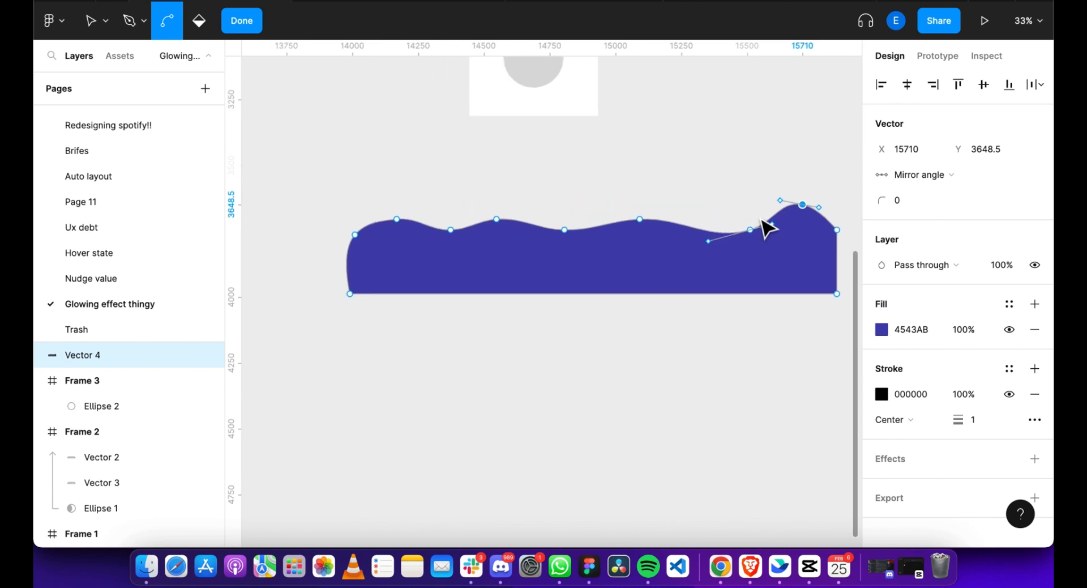
left_click(668, 212)
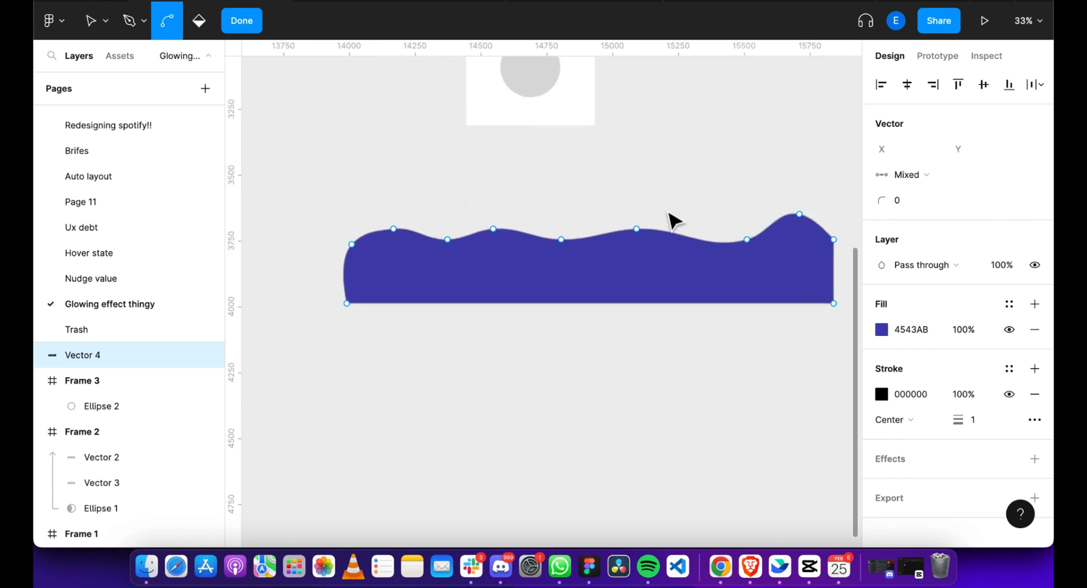
left_click(667, 210)
key("Escape")
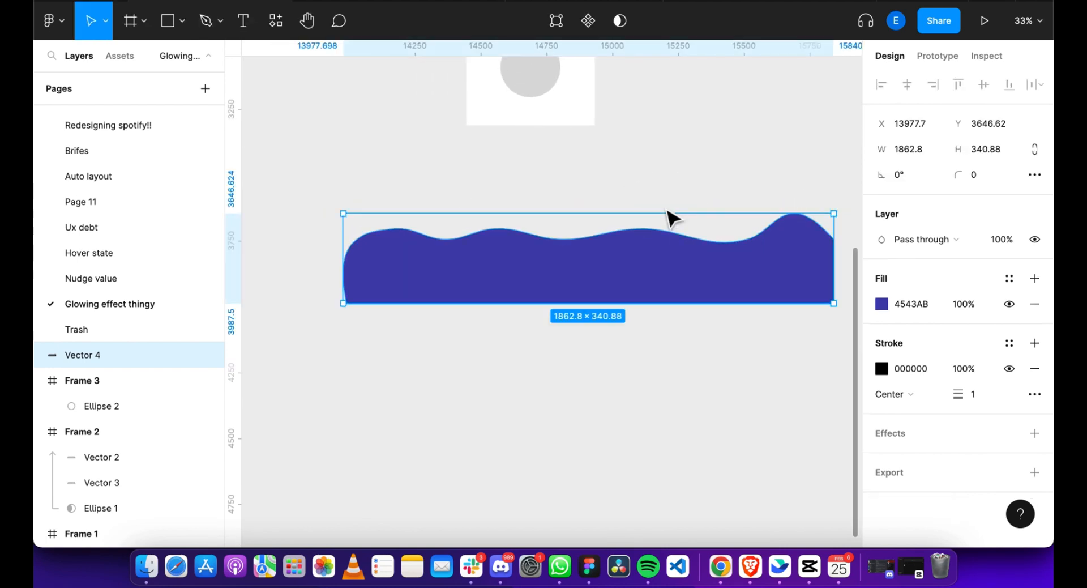
Duplicate the wave shape and move the copy straight down to about Y 3774, overlapping the original.
left_click(434, 156)
left_click(574, 259)
scroll(573, 259, "right", 2)
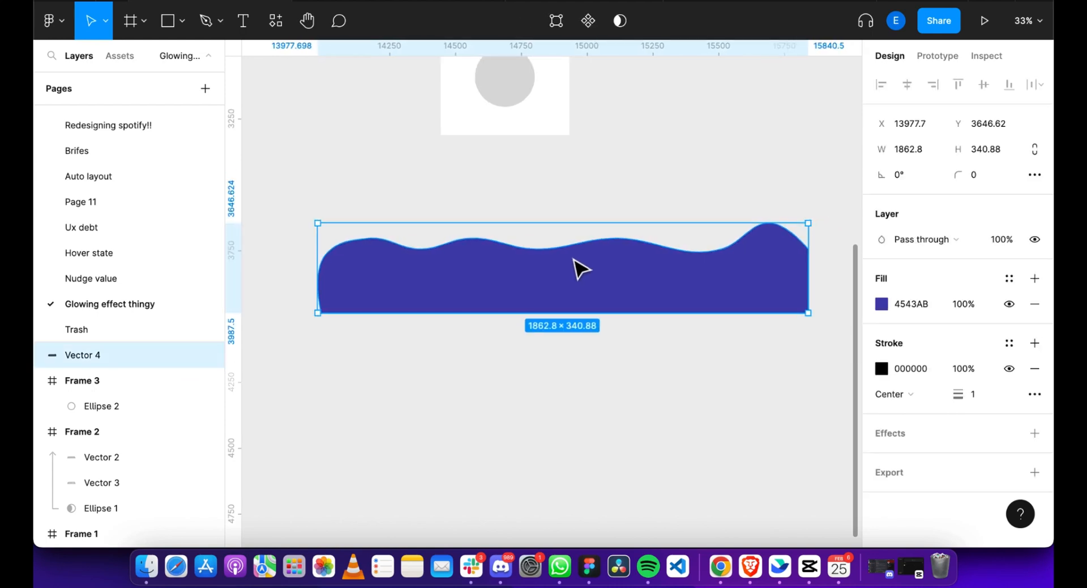
scroll(574, 260, "left", 2)
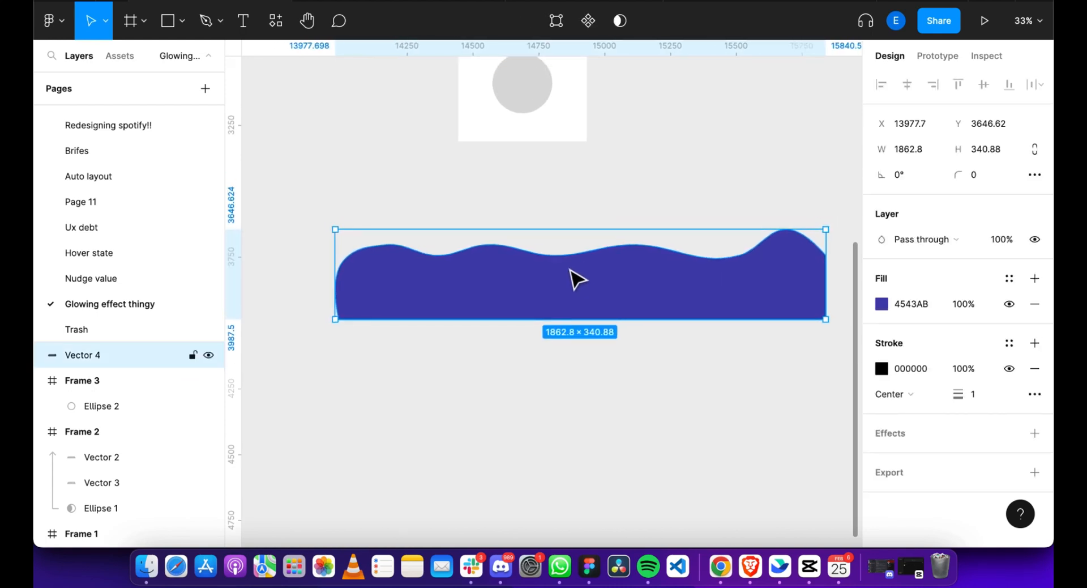
key("super+d")
mouse_move(570, 270)
left_mouse_down()
mouse_move(573, 321)
mouse_move(572, 306)
left_mouse_up()
Hide the black stroke on both the copied and the original wave shapes.
left_click(1009, 369)
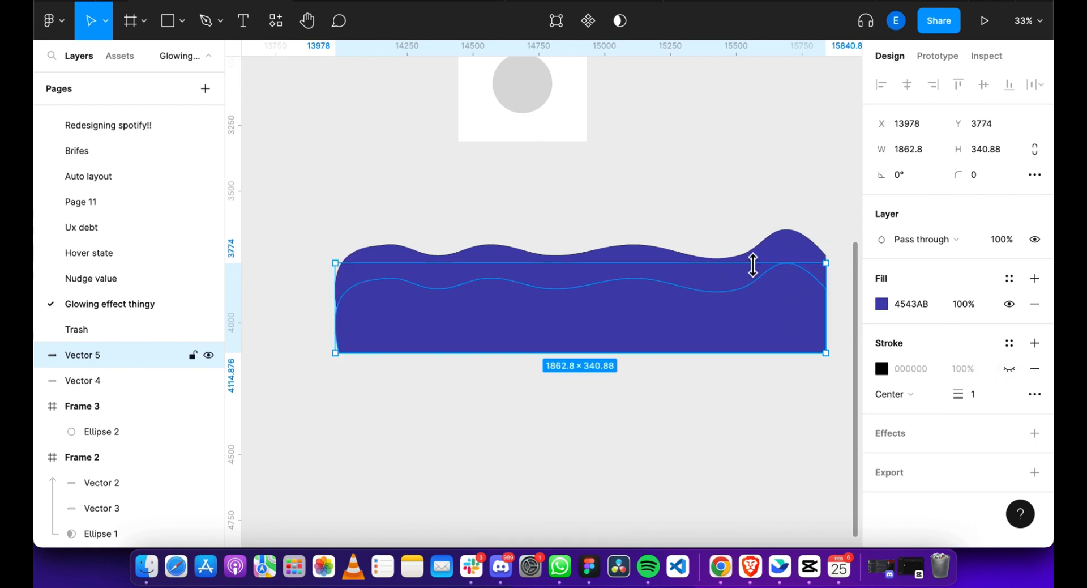
left_click(806, 255)
left_click(1009, 369)
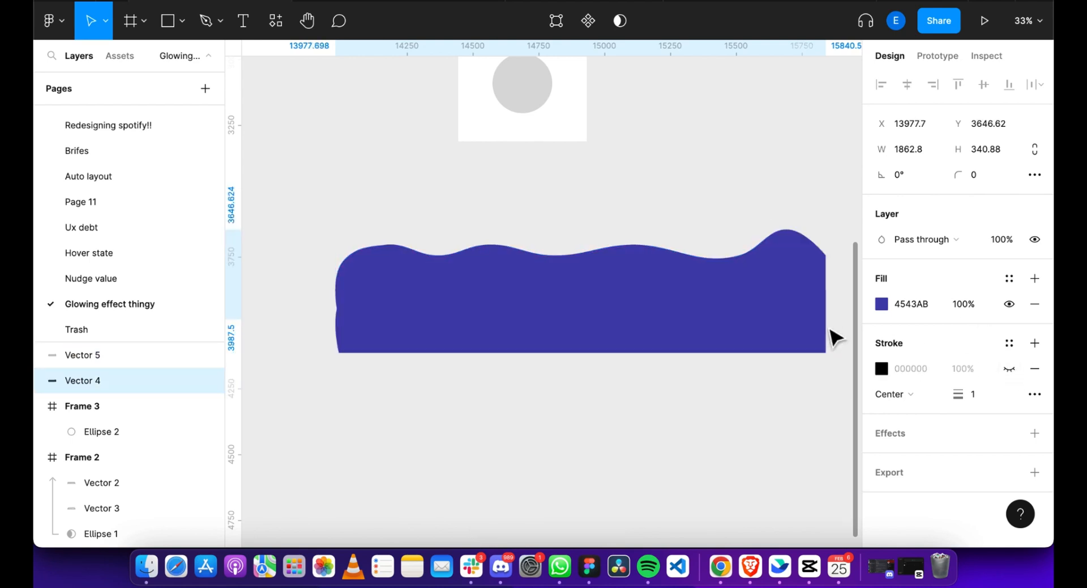
Move the copied wave clear below the original to about Y 4044 and delete that copy.
left_click_drag(767, 348, 768, 426)
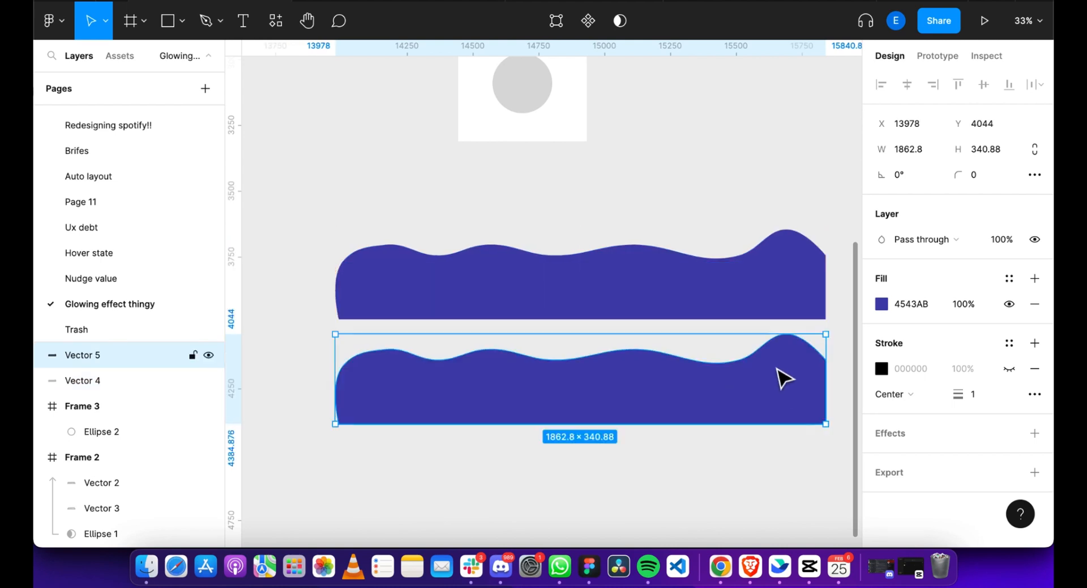
left_click(626, 301)
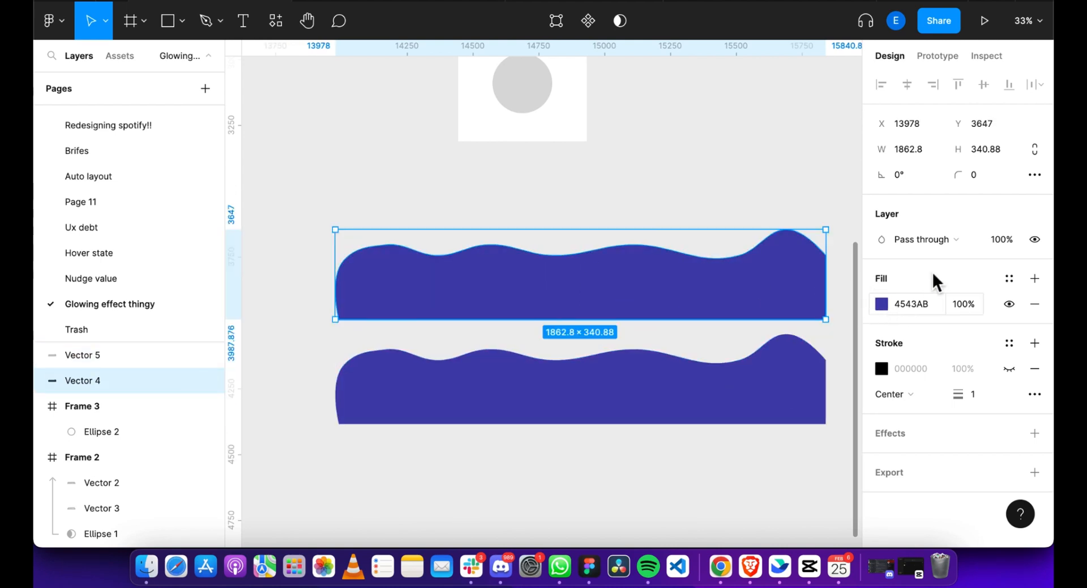
left_click(600, 395)
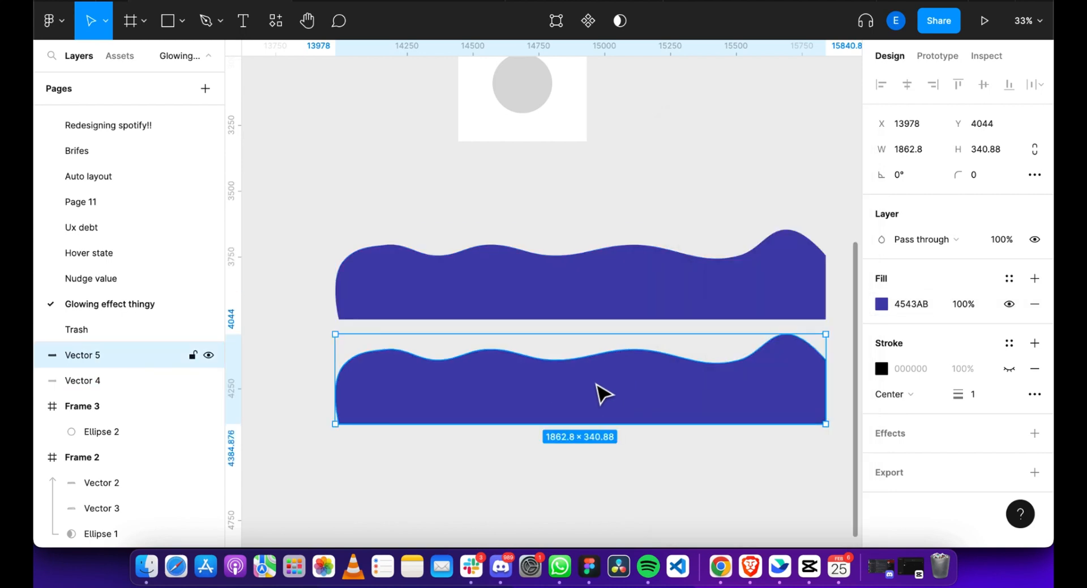
key("Delete")
Change the remaining wave shape's fill from a solid colour to a linear gradient.
left_click(546, 290)
scroll(545, 291, "right", 1)
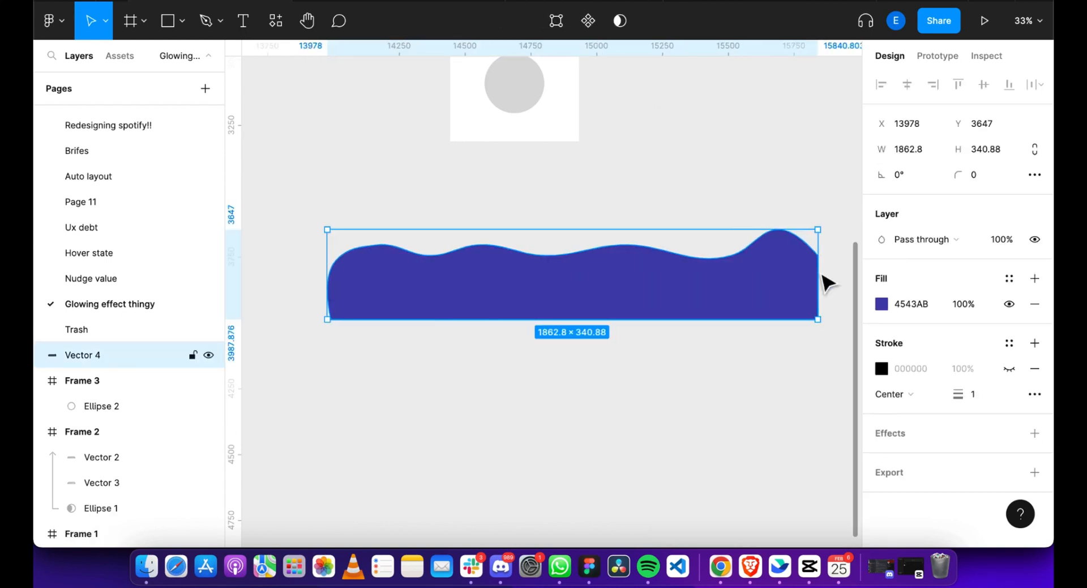
left_click(883, 306)
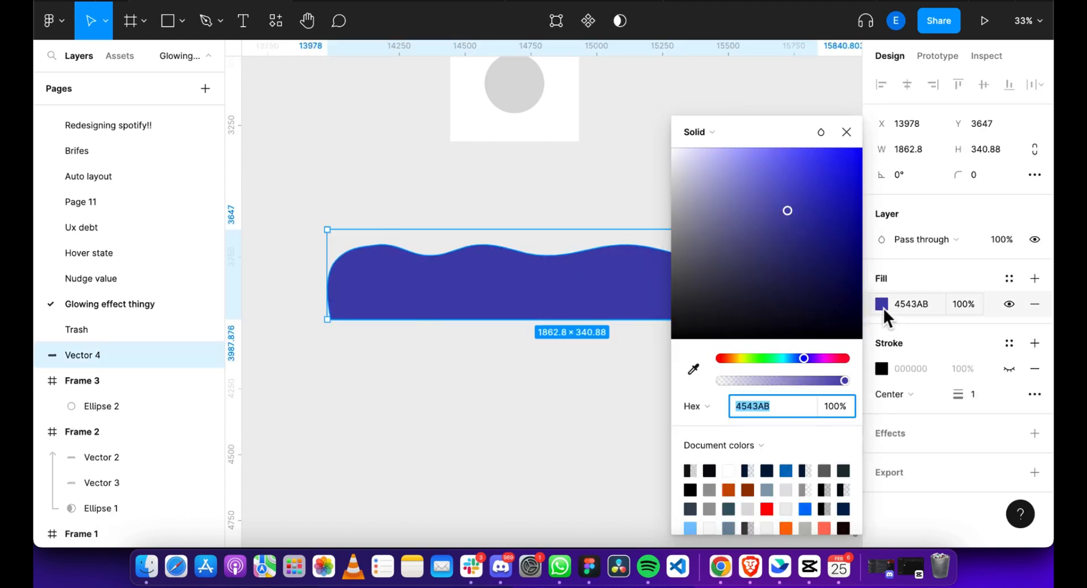
scroll(566, 223, "right", 5)
scroll(566, 224, "down", 3)
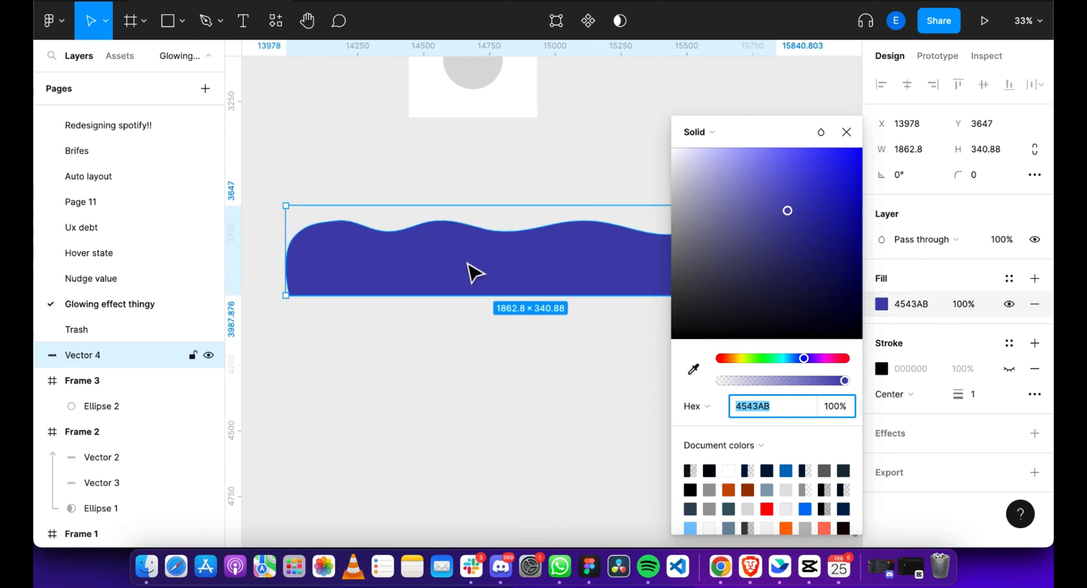
left_click(717, 130)
left_click(721, 149)
Add a 4543AB stop near the middle of the wave's vertical gradient and set its opacity to 62%.
left_click_drag(544, 205, 553, 217)
left_click_drag(552, 294, 545, 256)
left_click(544, 292)
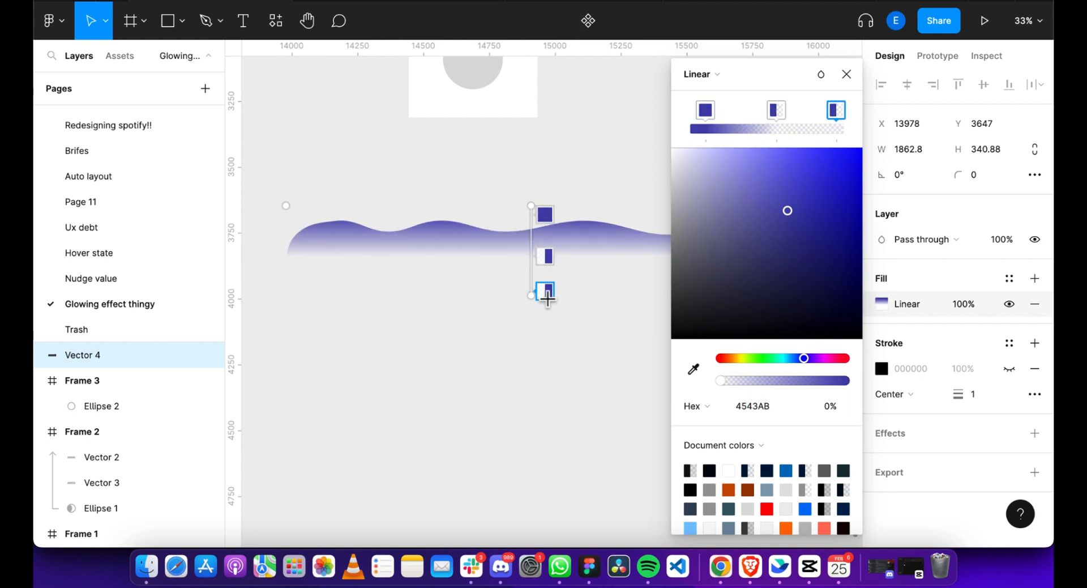
left_click(547, 258)
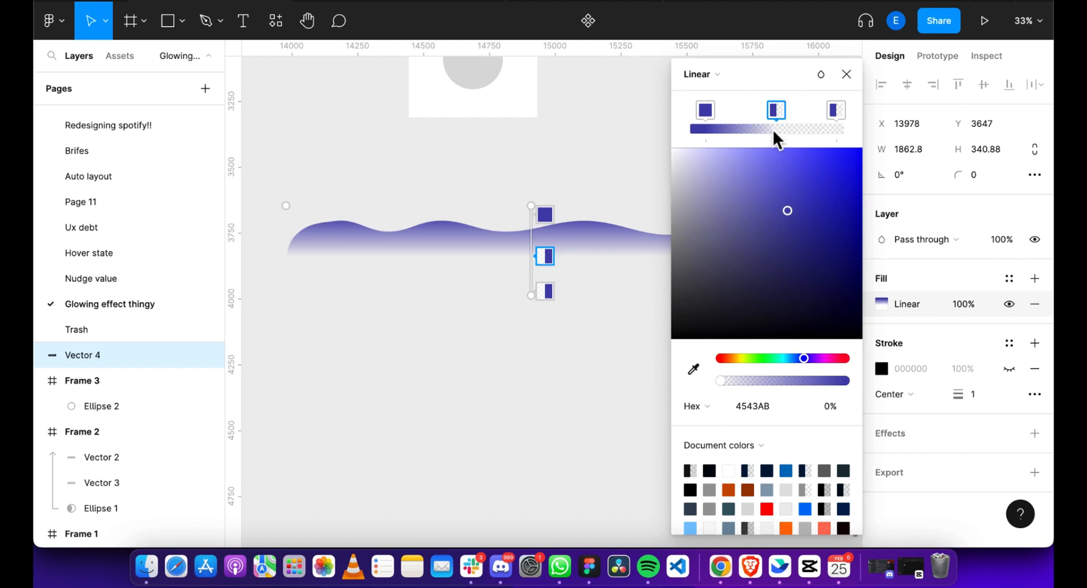
left_click_drag(807, 178, 788, 212)
left_click_drag(762, 380, 800, 379)
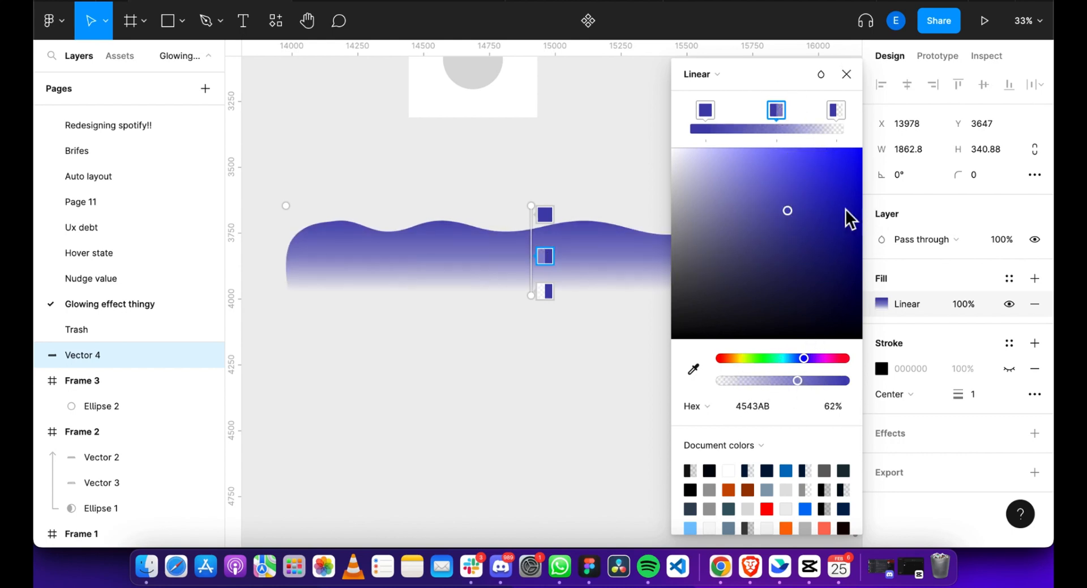
Recolour the gradient stops at full opacity from light violet-blue through 3C3AAF to very dark navy at the base.
left_click(826, 232)
left_click(545, 291)
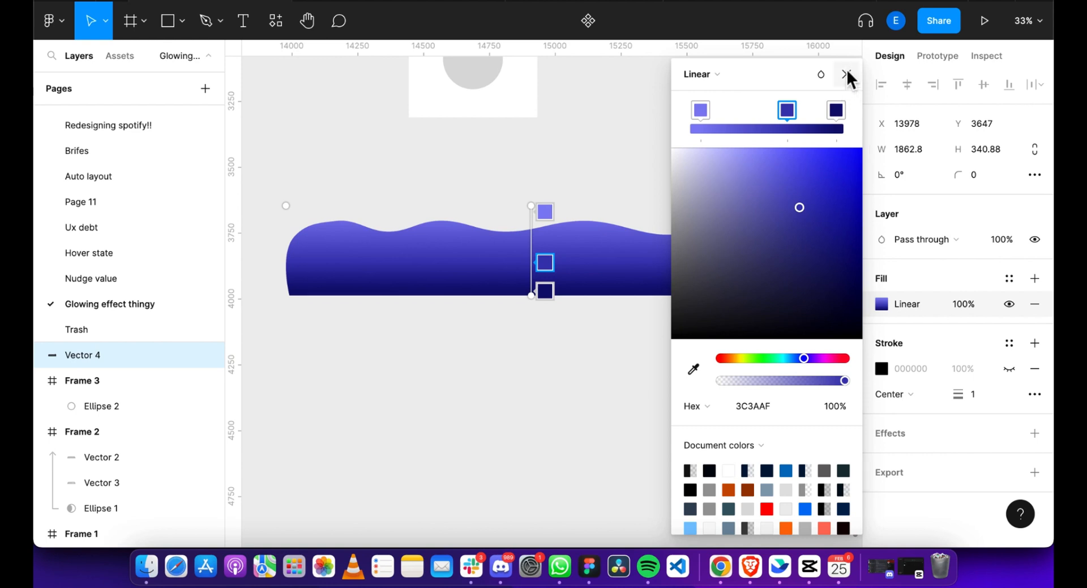
left_click(575, 133)
Duplicate the gradient wave and move the copy straight down to Y 3838, overlapping the original.
left_click(364, 263)
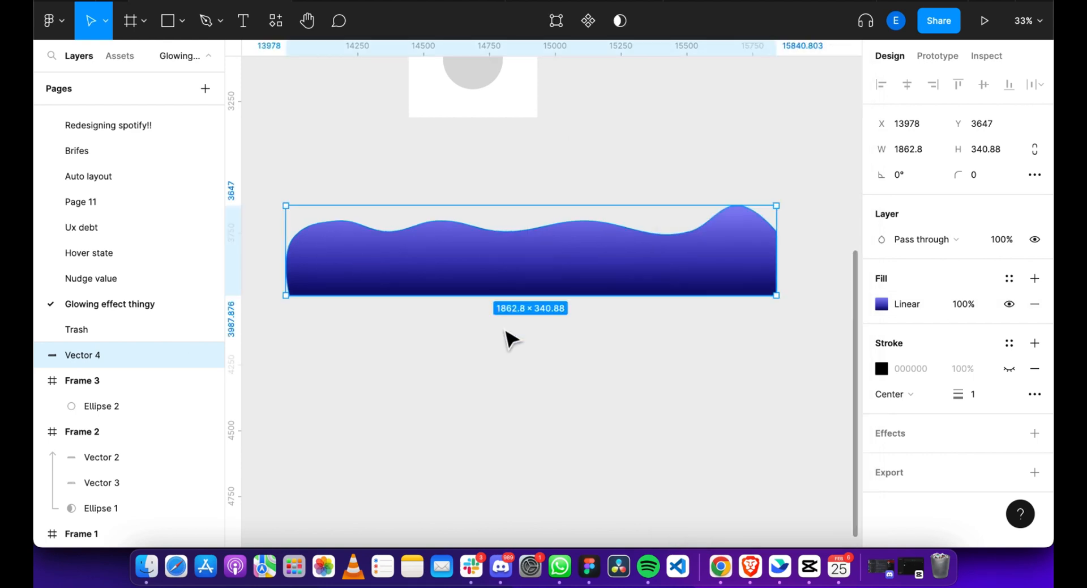
scroll(506, 338, "down", 2)
key("super+d")
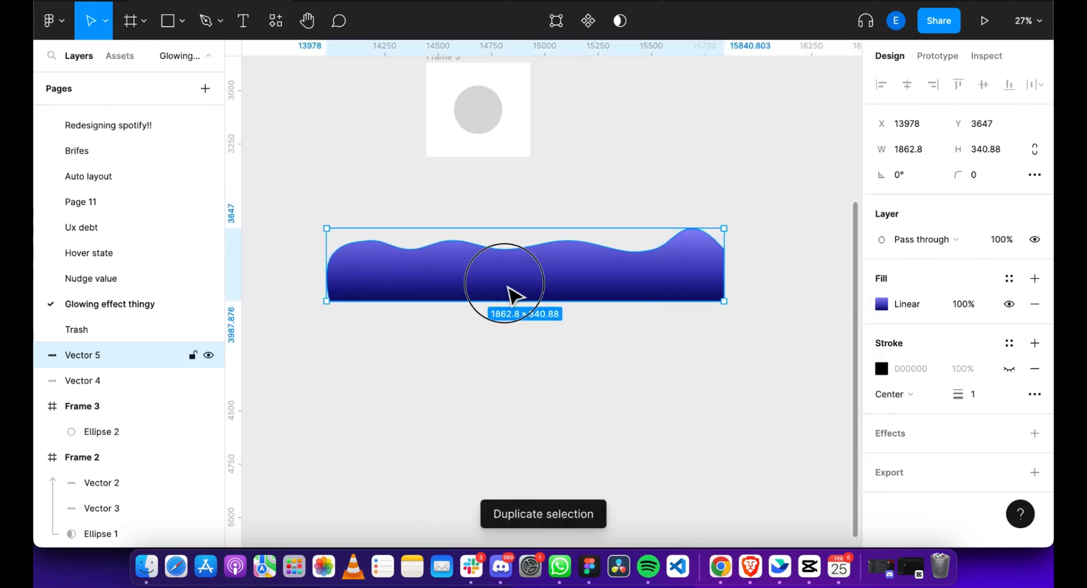
left_click_drag(507, 325, 507, 365)
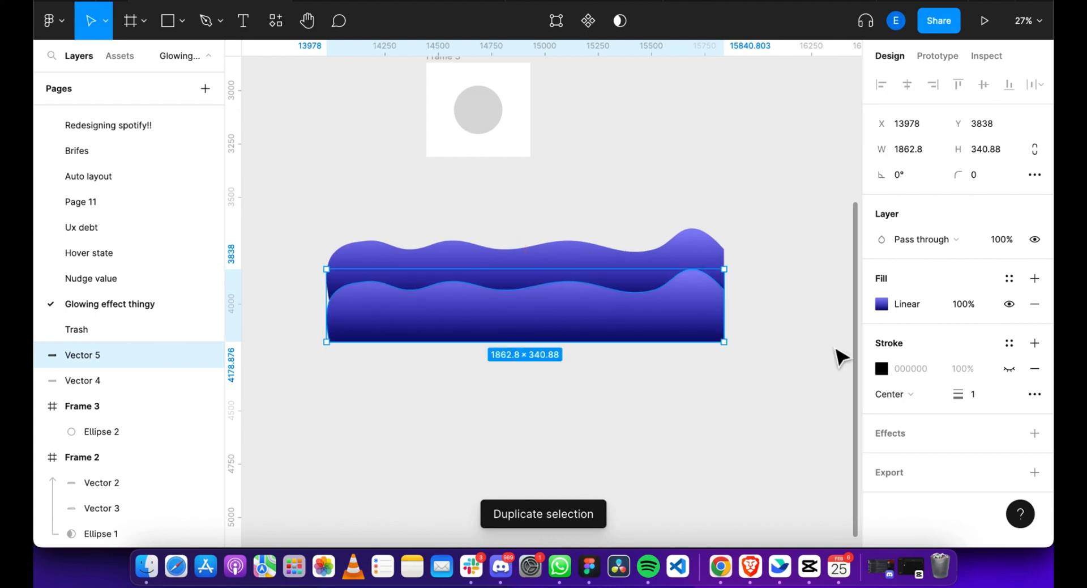
Add a 000000 fill at 20% opacity over the duplicated wave's linear gradient.
left_click(1035, 278)
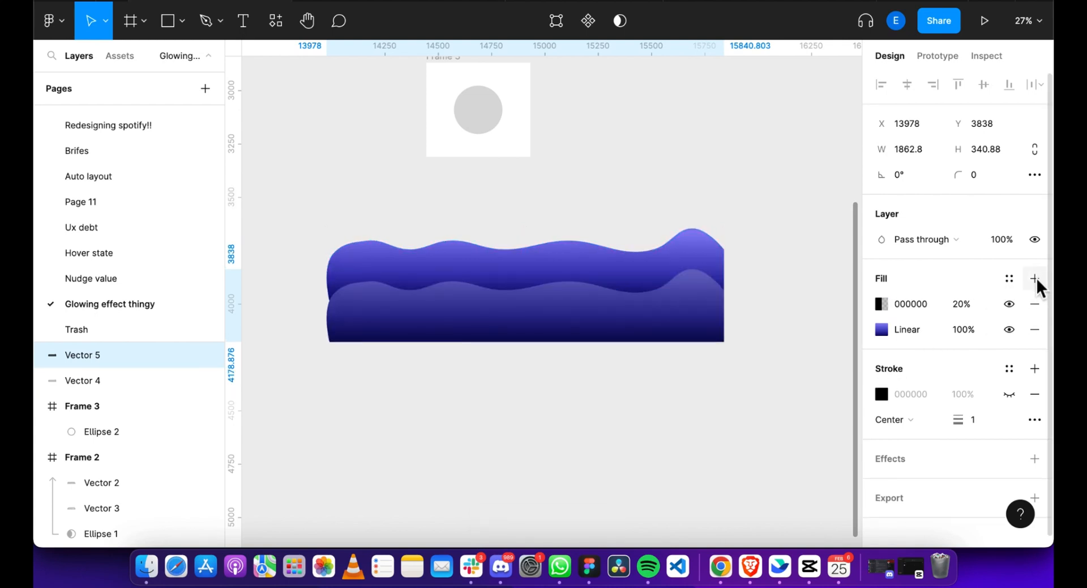
left_click(963, 303)
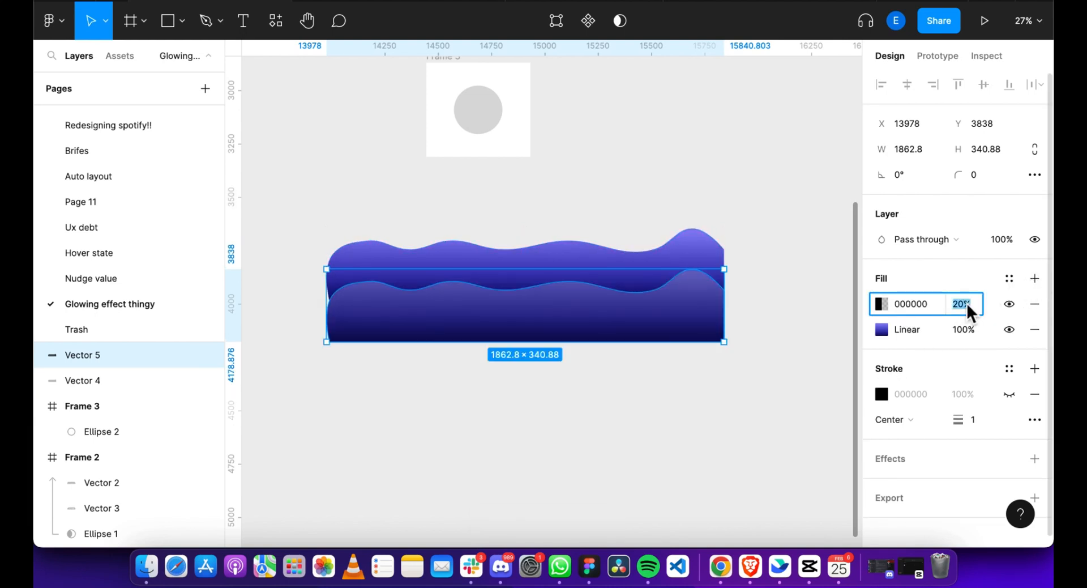
key("Up")
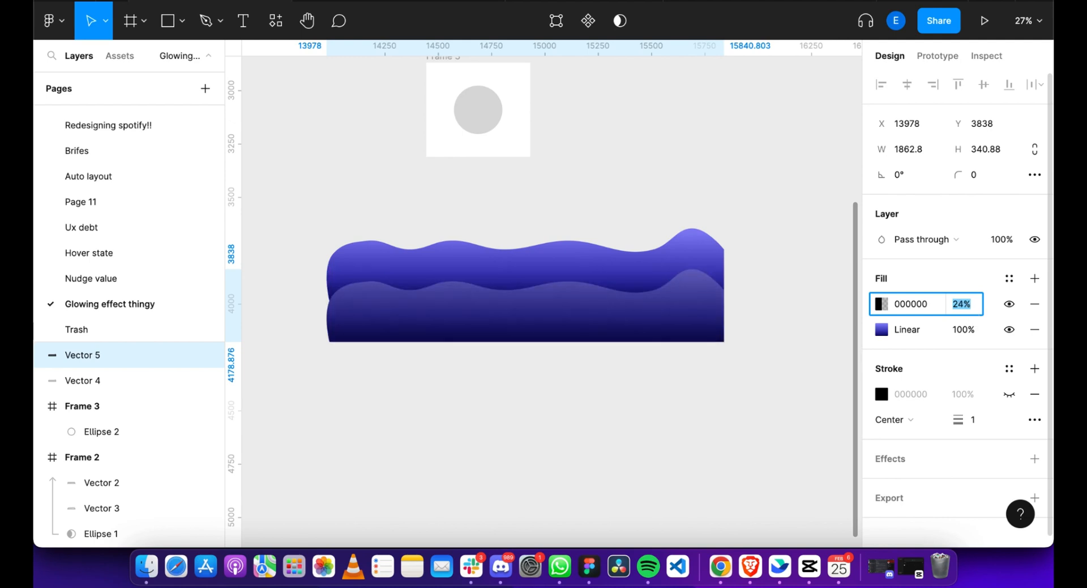
key("shift+Up")
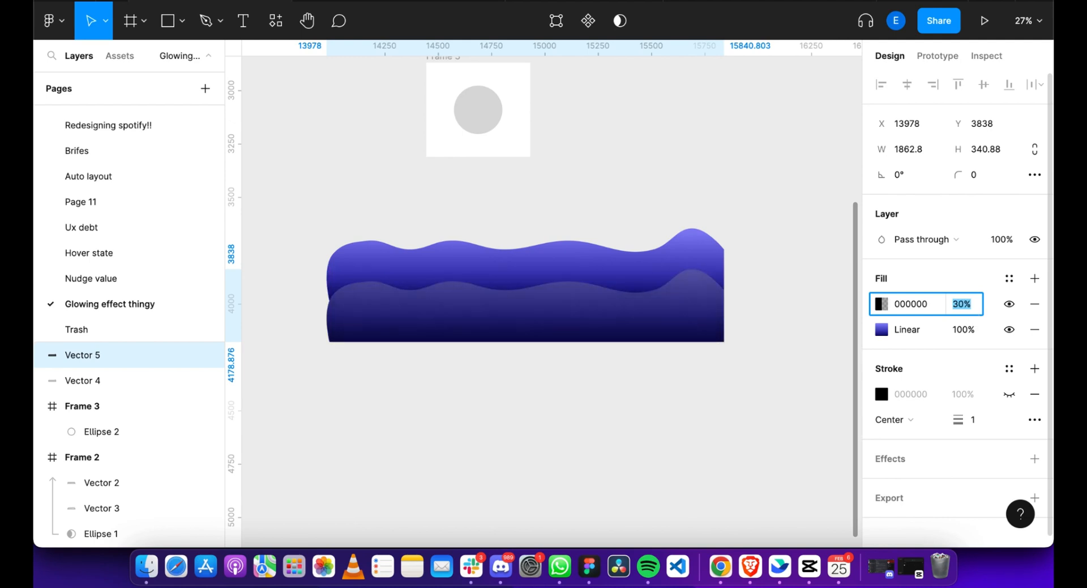
key("shift+Down")
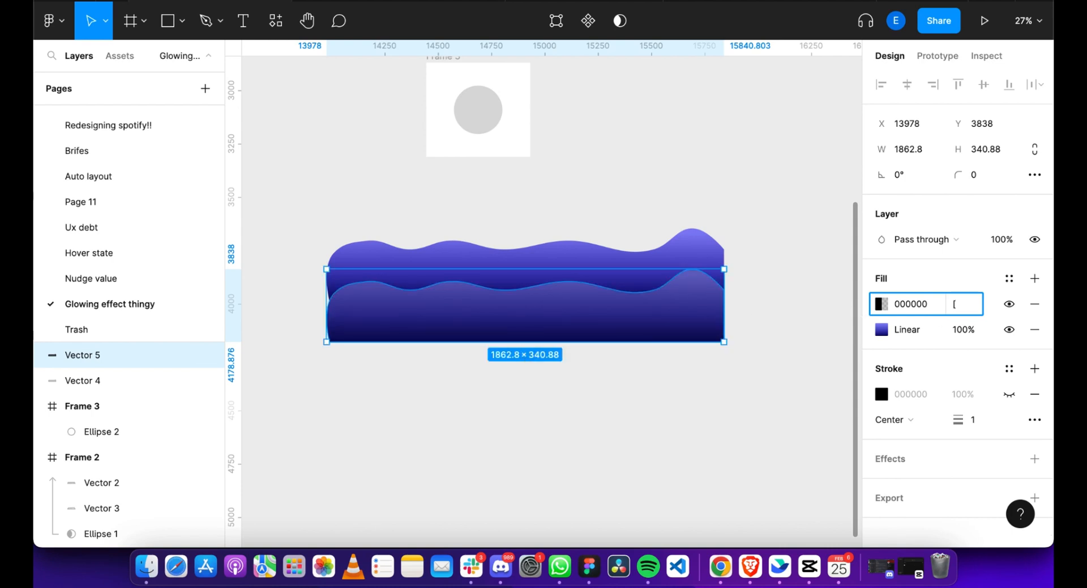
key("Return")
left_click(627, 397)
Send the darkened wave to the back and move the original gradient wave to Y 3667.
left_click(527, 336)
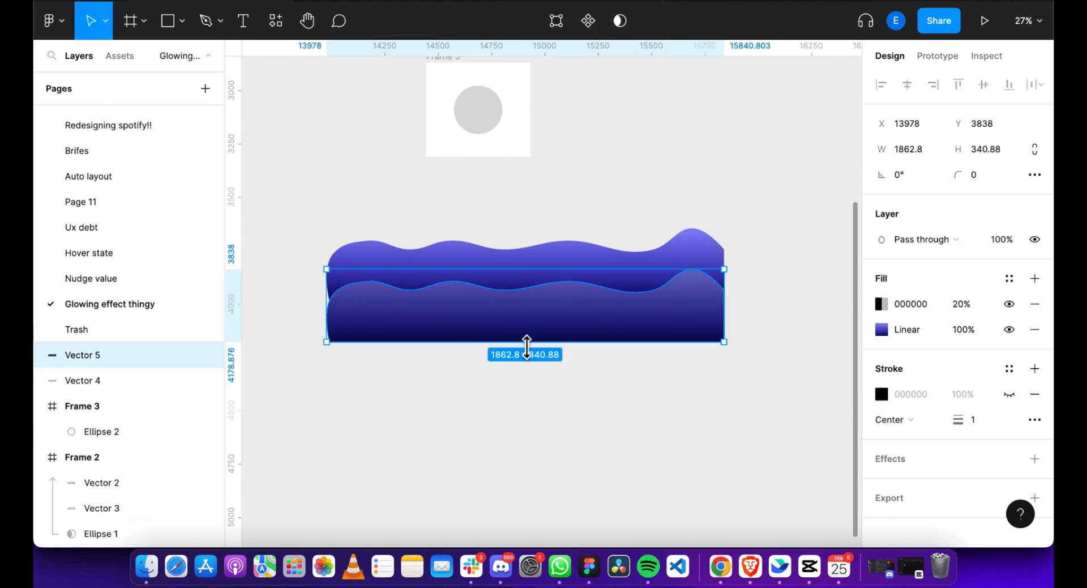
key("bracketleft")
left_click(593, 280)
mouse_move(575, 284)
left_mouse_down()
mouse_move(573, 297)
mouse_move(570, 276)
left_mouse_up()
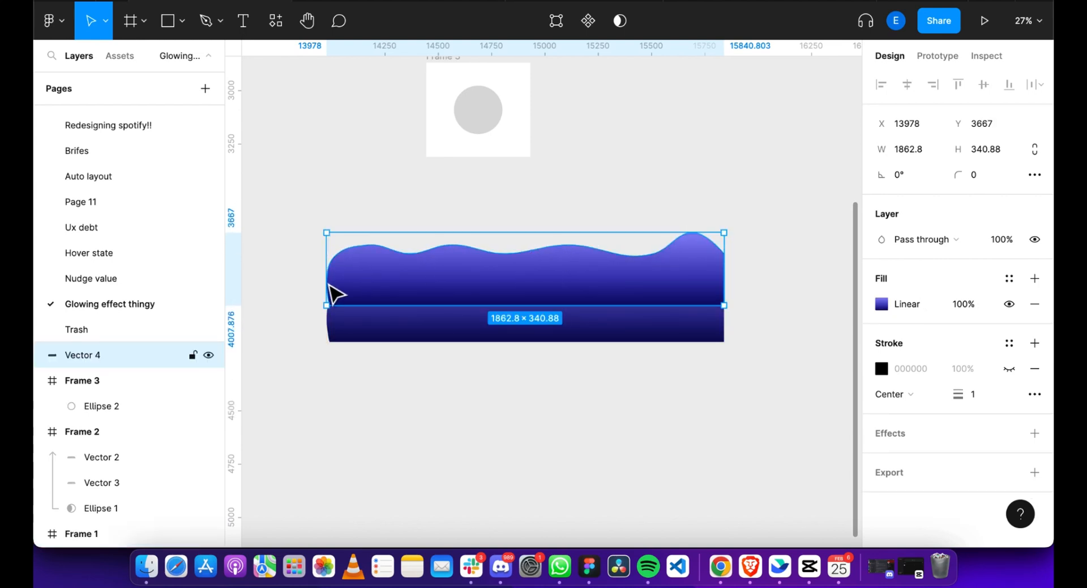
Try to mirror the front wave by resizing it through its opposite edge to a width of 1863, and undo the resizing.
left_click_drag(330, 290, 829, 285)
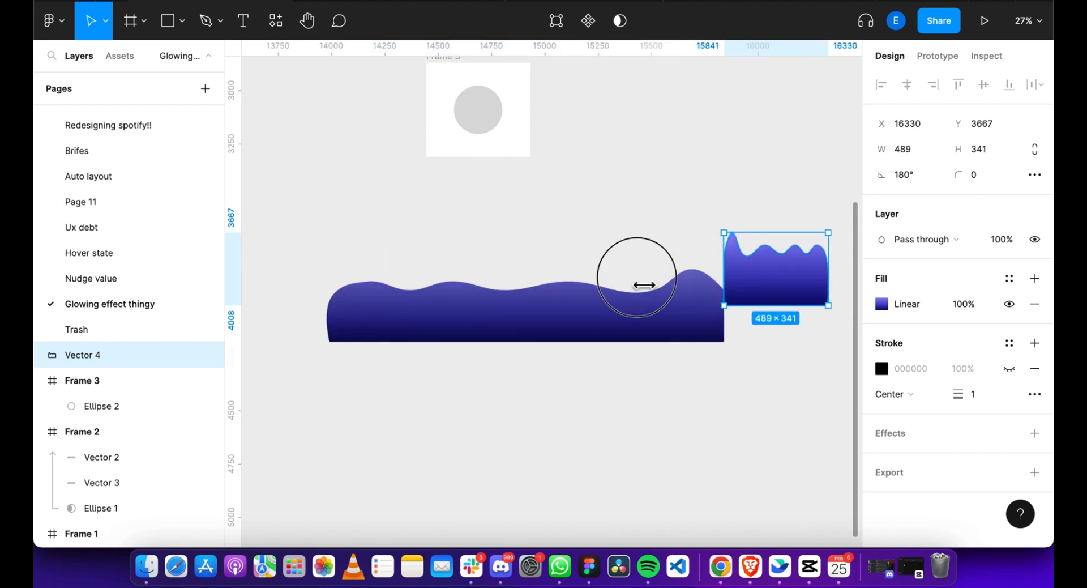
left_click_drag(644, 284, 328, 299)
scroll(329, 299, "up", 10)
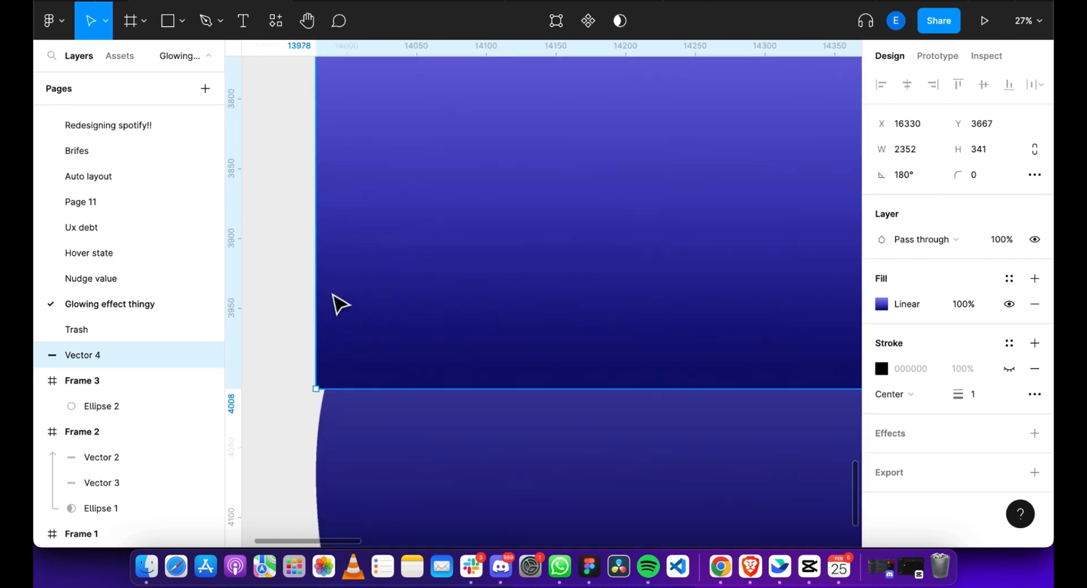
scroll(325, 300, "down", 10)
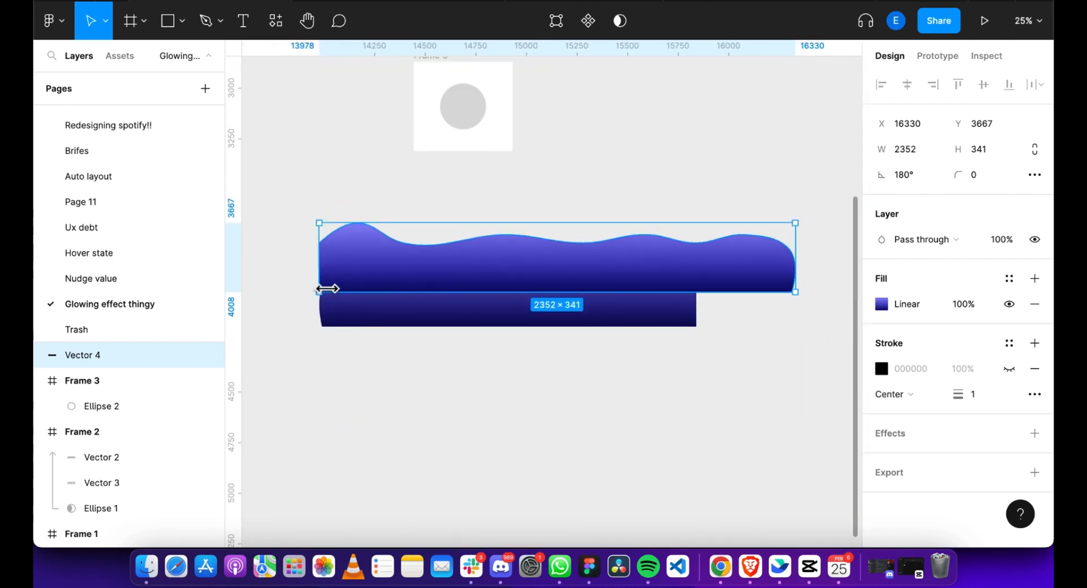
left_click_drag(796, 261, 706, 263)
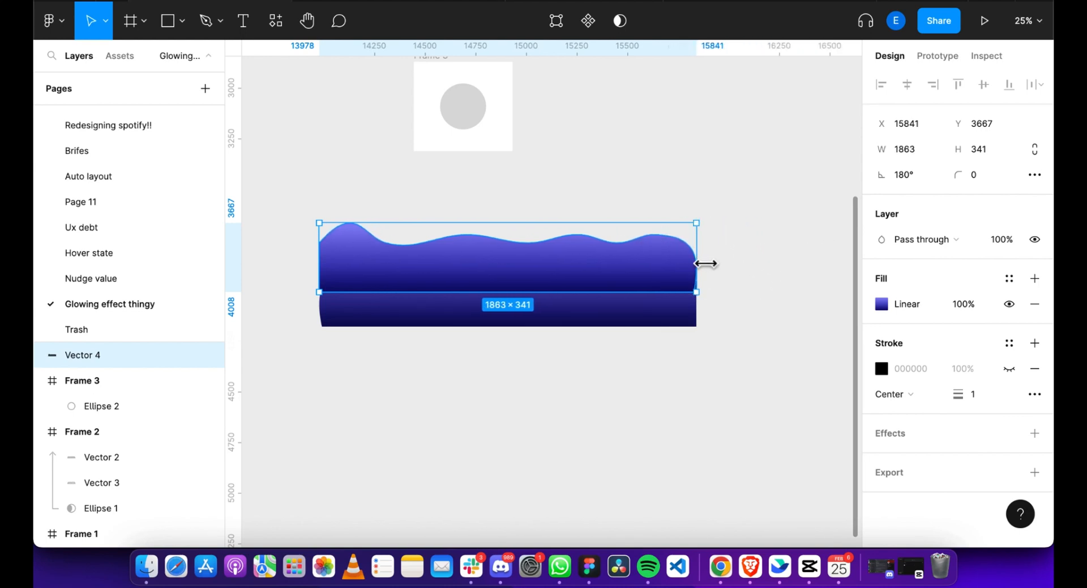
key("super+z")
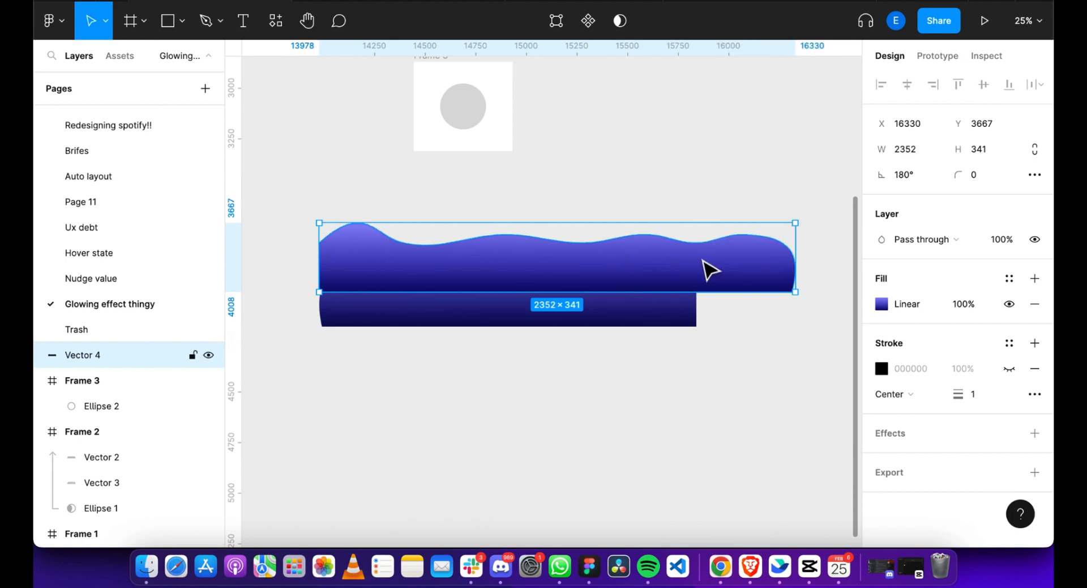
key("super+shift+z")
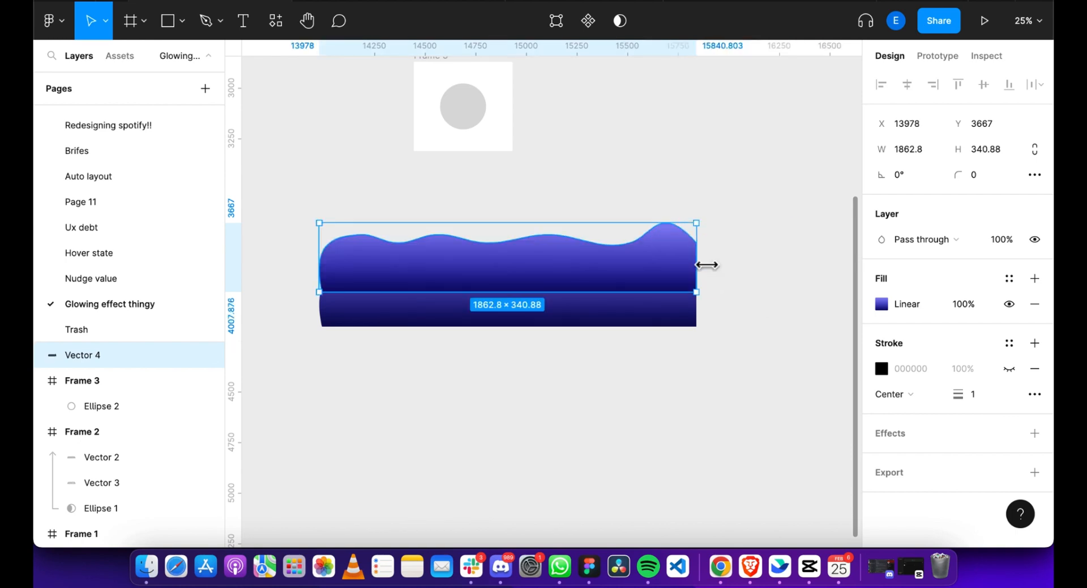
Flip the front wave horizontally and move it straight down to Y 3838, over the darker wave.
key("shift+h")
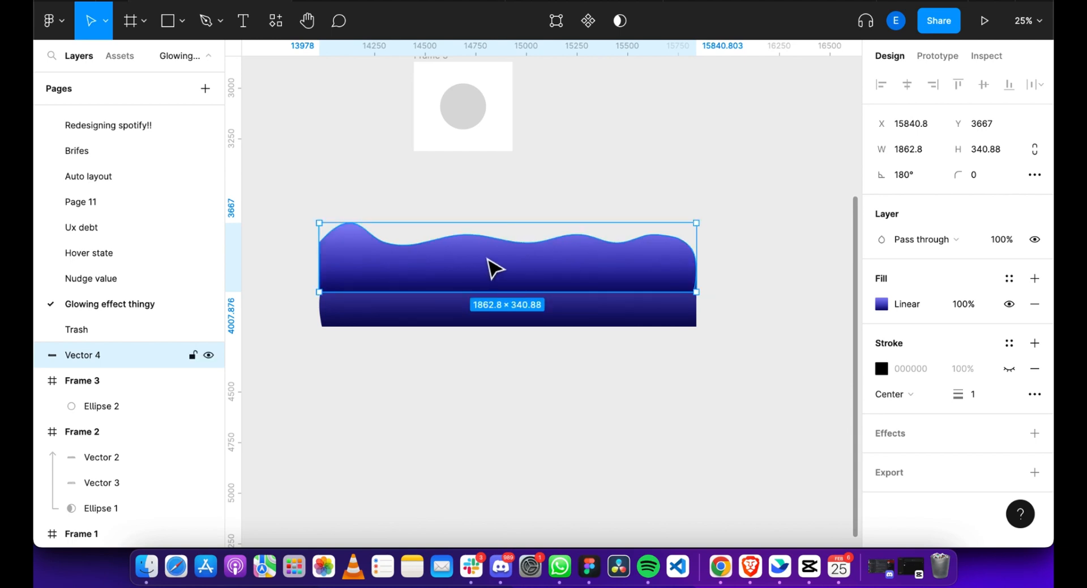
left_click_drag(492, 267, 486, 294)
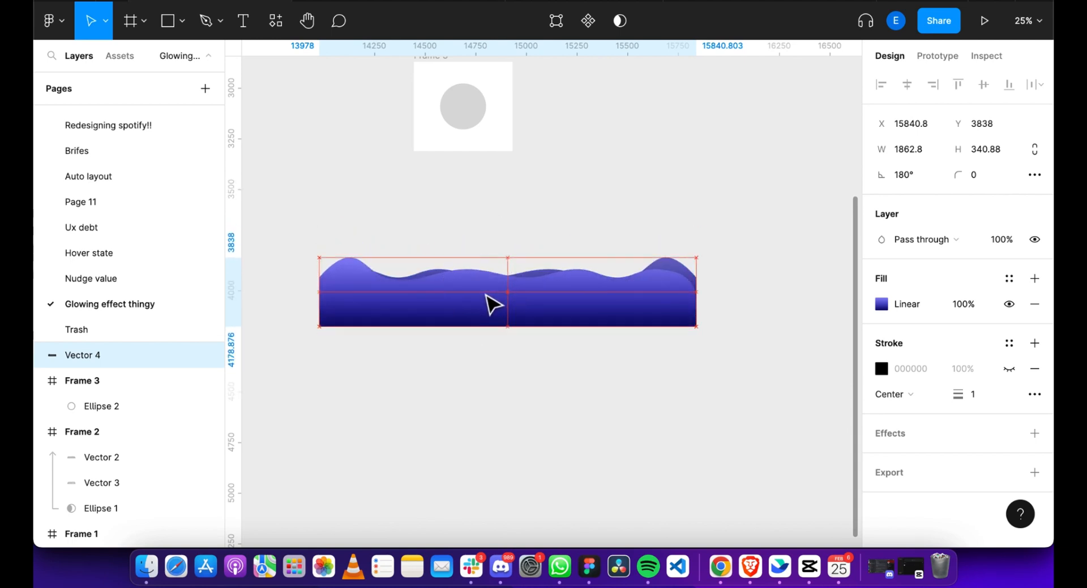
scroll(485, 295, "up", 3)
scroll(485, 295, "up", 1)
scroll(486, 295, "left", 1)
scroll(493, 303, "down", 4)
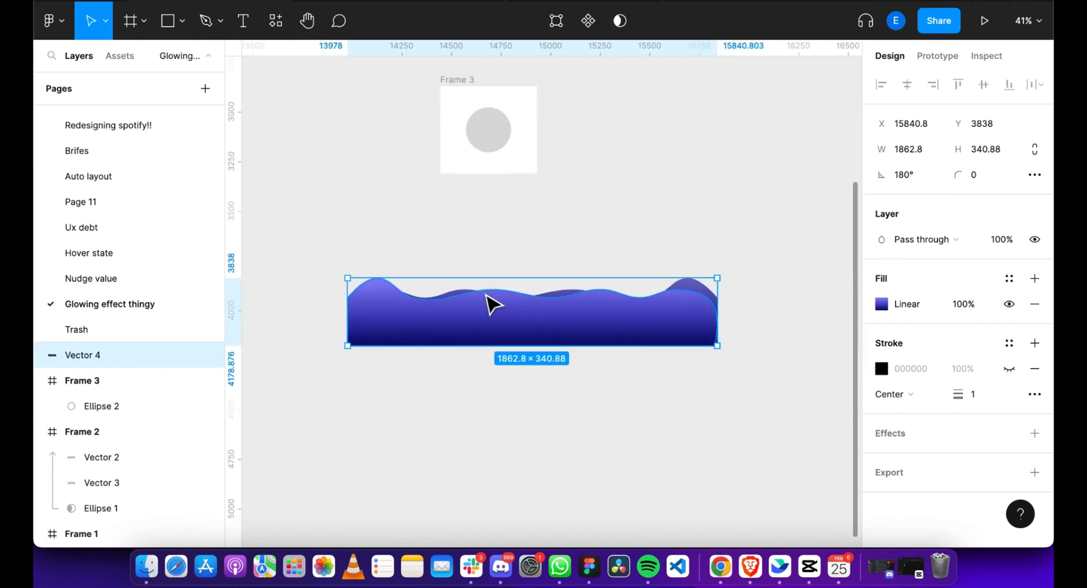
Lower the mirrored front wave to Y 3898 so the darker wave's crests show above it.
left_click(493, 362)
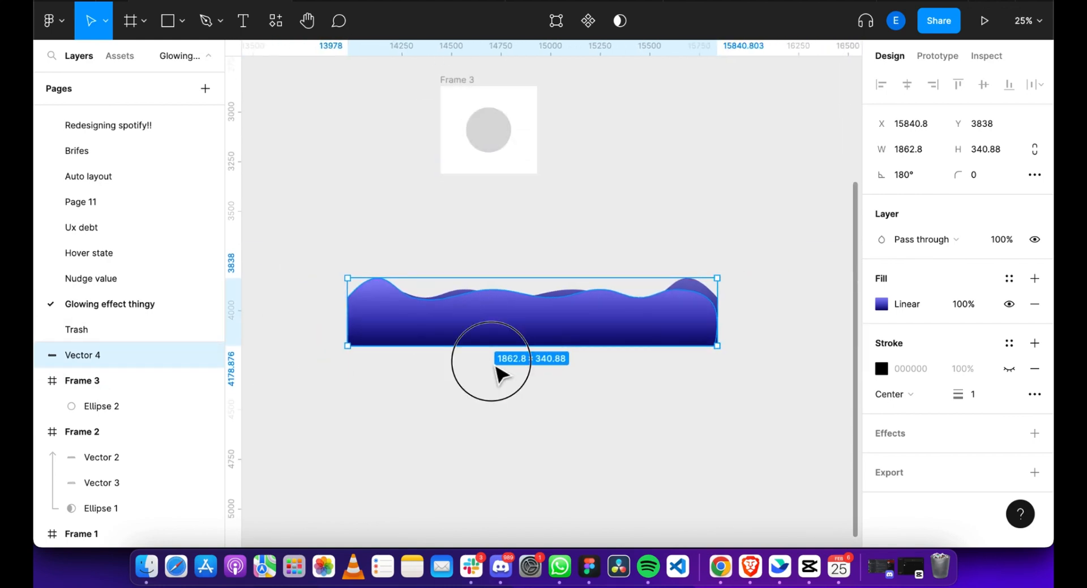
left_click(529, 334)
scroll(121, 430, "down", 1)
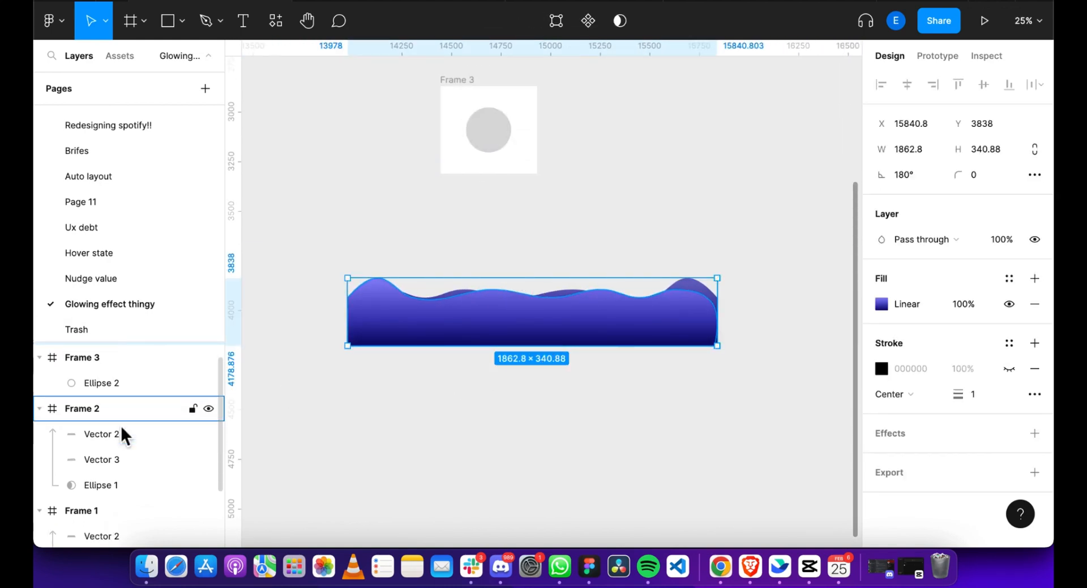
scroll(120, 430, "up", 1)
left_click_drag(432, 314, 436, 325)
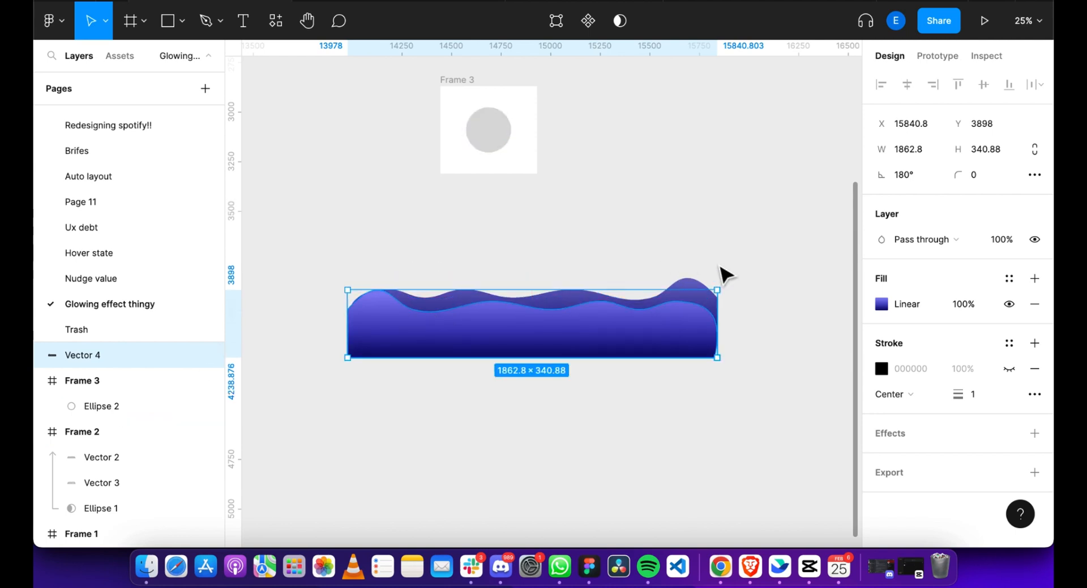
Select both waves and move them together so the pair's upper-left corner sits at X 13817, Y 3597.
left_click(700, 290, "shift")
left_click_drag(582, 328, 549, 284)
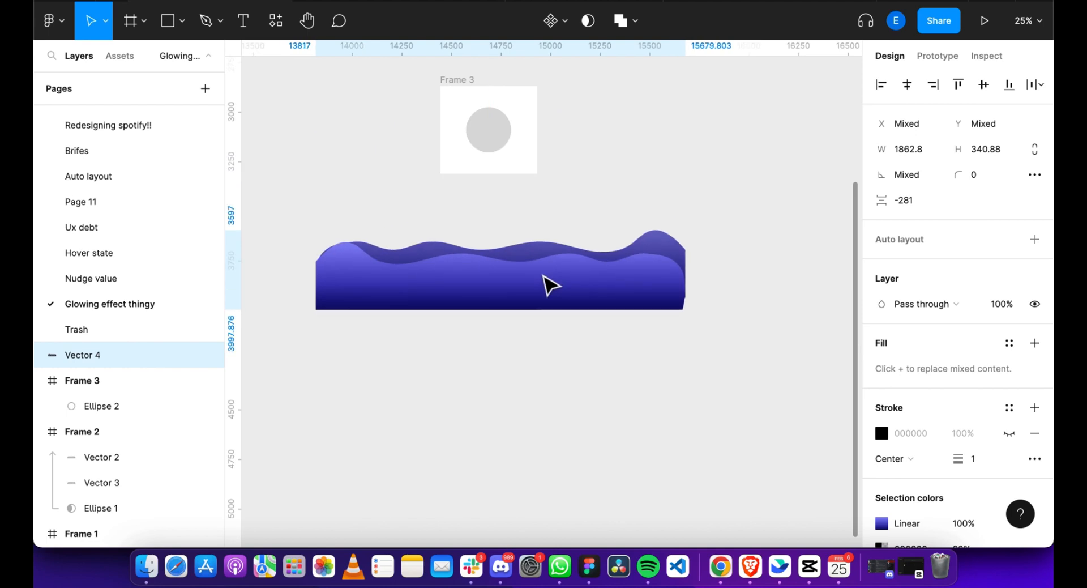
scroll(549, 284, "up", 3)
scroll(966, 392, "down", 3)
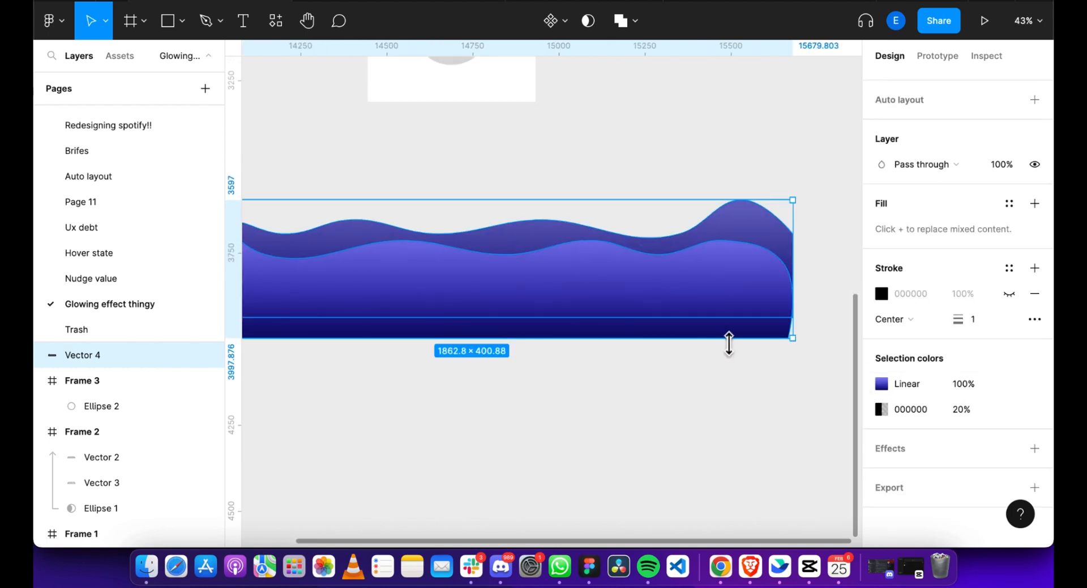
Send the brighter mirrored wave to the back, behind the darker wave.
left_click(646, 296)
key("bracketleft")
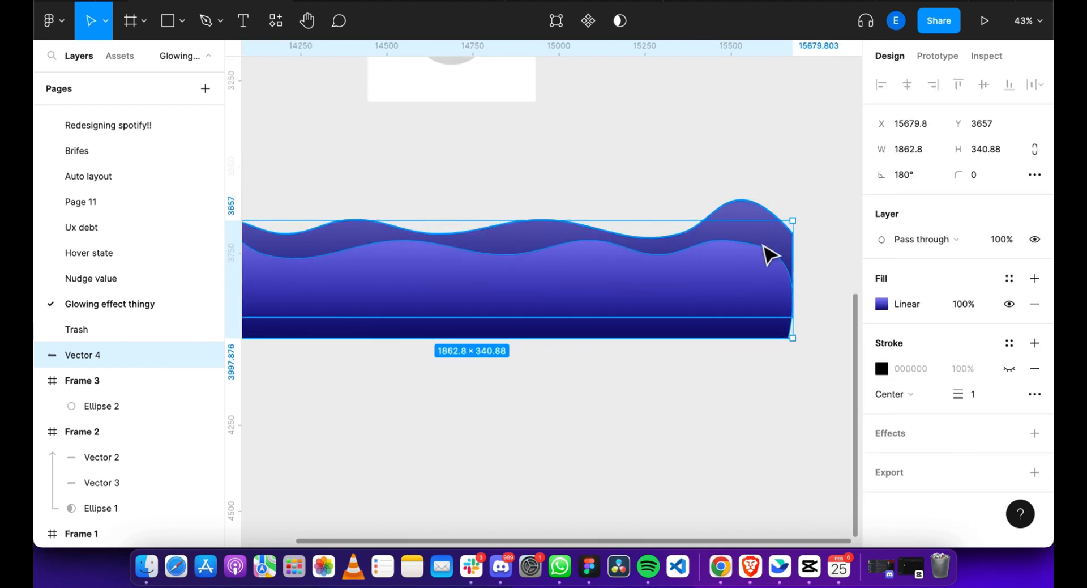
left_click(756, 214)
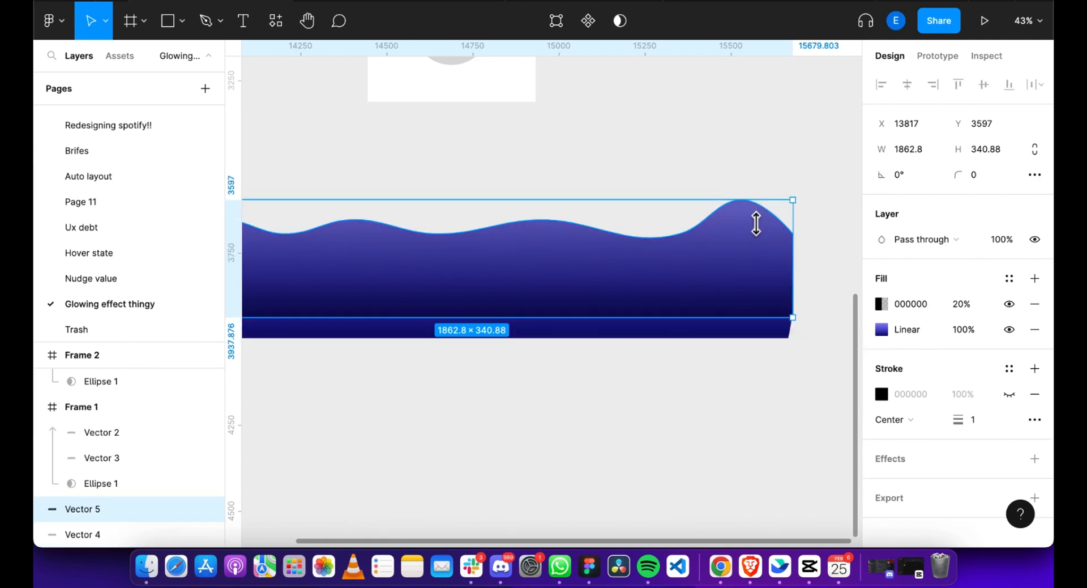
Move both waves together into Frame 3 over the circle, with the darker wave at X -586, Y 21.
left_click(708, 337, "shift")
scroll(708, 338, "up", 3)
scroll(708, 337, "left", 3)
left_click_drag(616, 453, 620, 228)
scroll(619, 229, "right", 3)
scroll(620, 229, "up", 1)
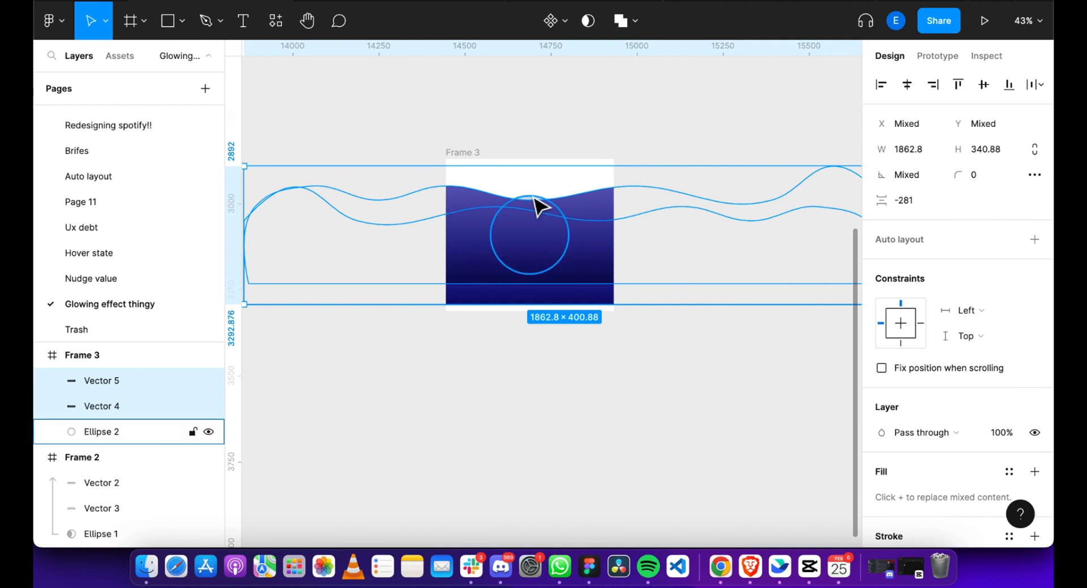
Select Ellipse 2 together with both waves in Frame 3 and use the circle as a mask.
scroll(538, 207, "up", 3)
scroll(538, 211, "up", 10)
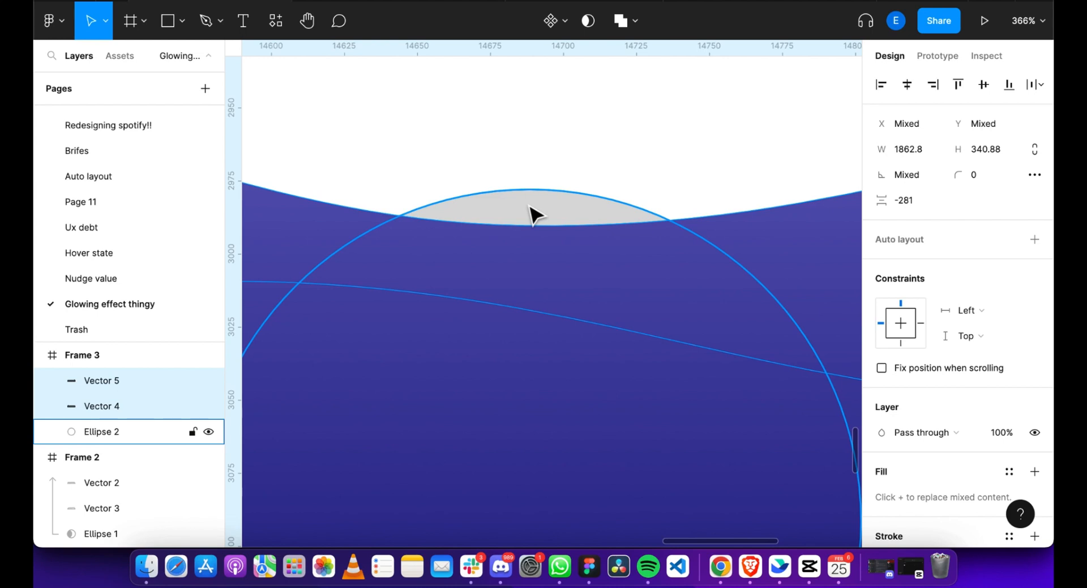
scroll(530, 208, "down", 3)
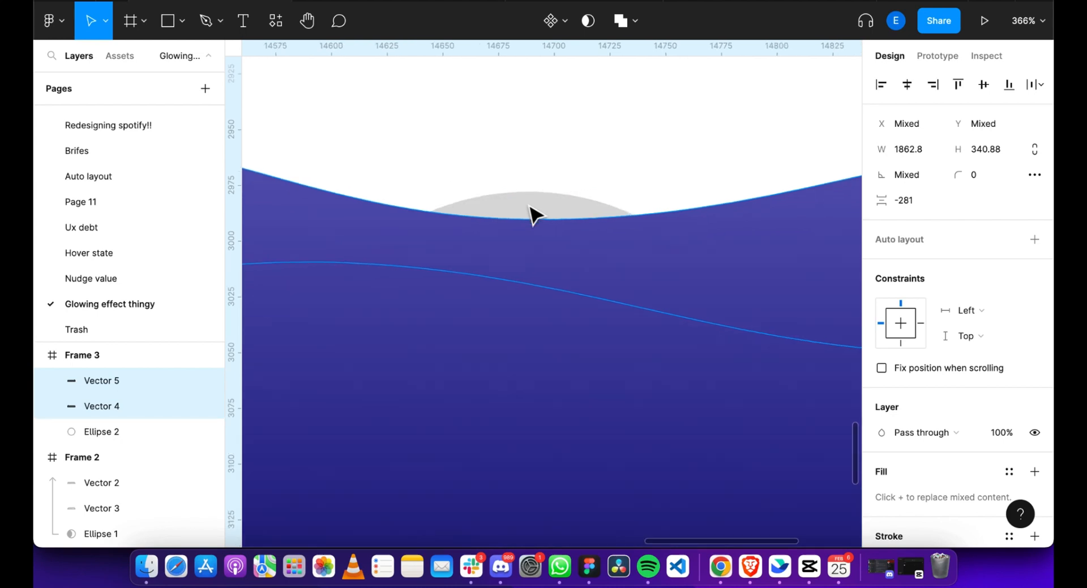
left_click(87, 431, "shift")
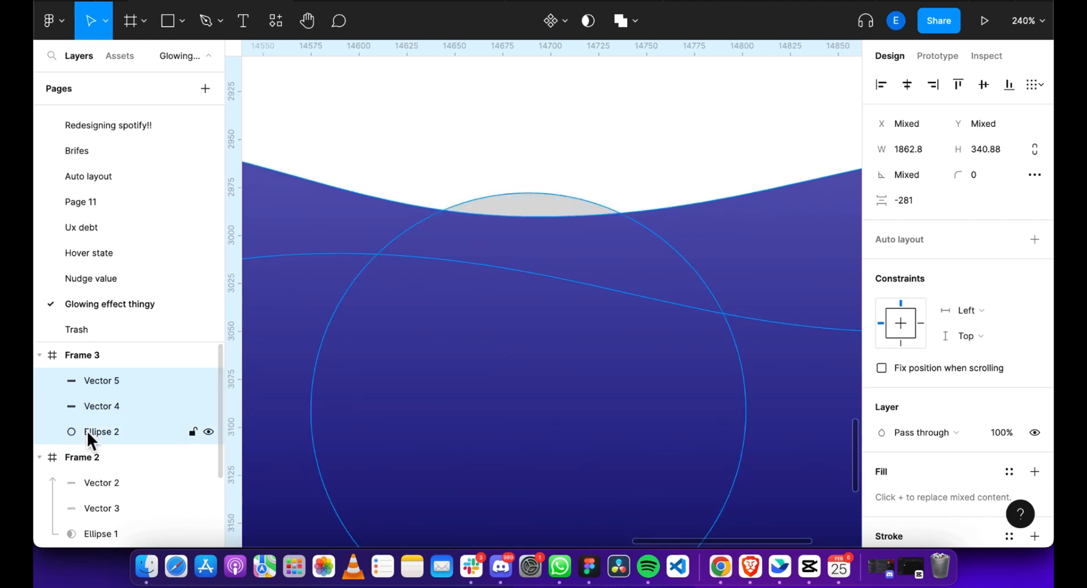
scroll(494, 358, "down", 5)
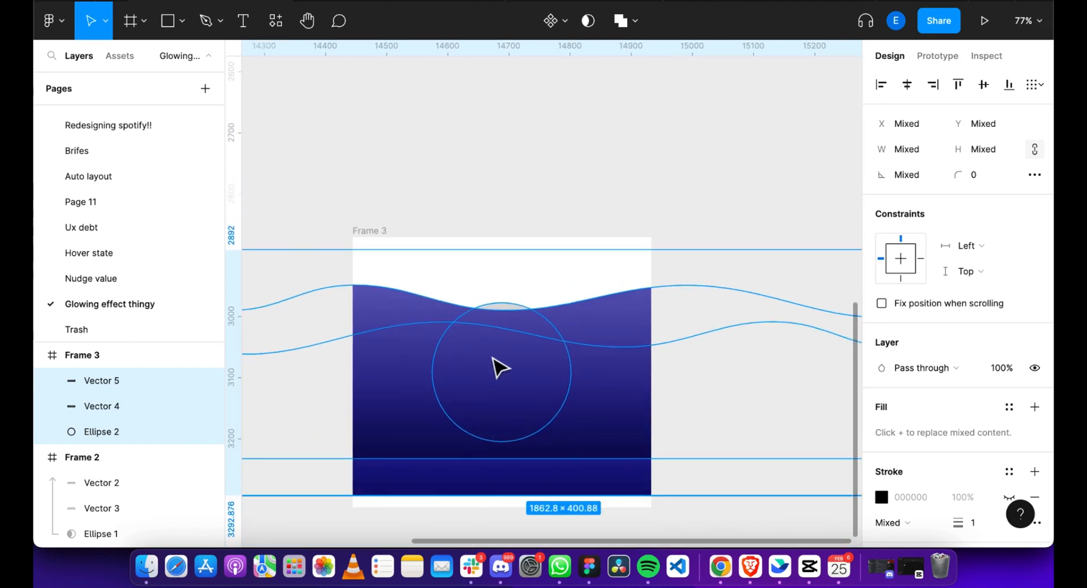
scroll(493, 369, "down", 1)
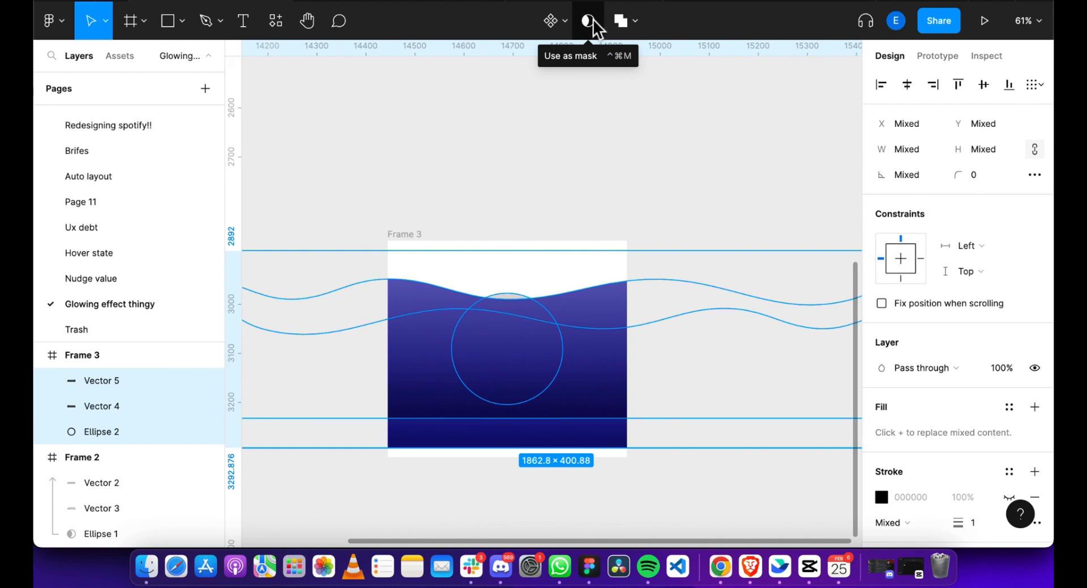
right_click(521, 344)
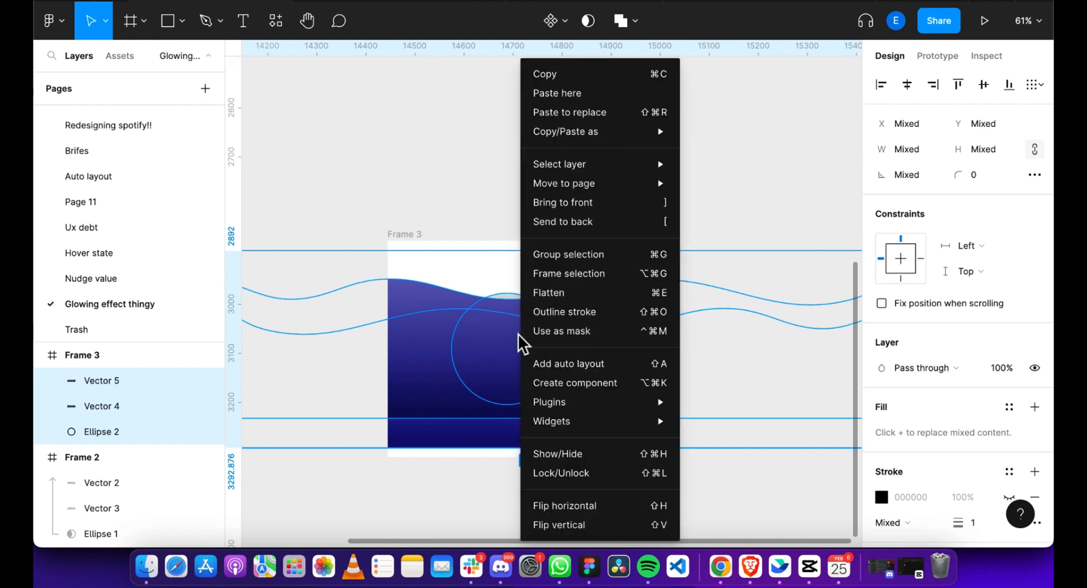
left_click(600, 331)
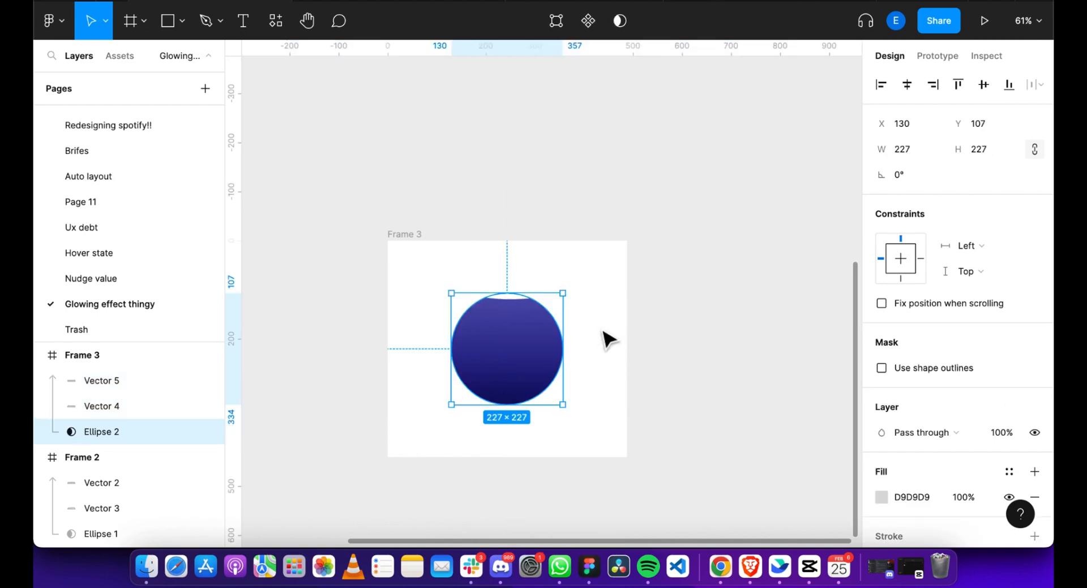
Try to move the darker wave, Vector 5, further left and slightly down in Frame 3, and undo the move.
scroll(536, 364, "down", 2)
scroll(535, 366, "up", 4)
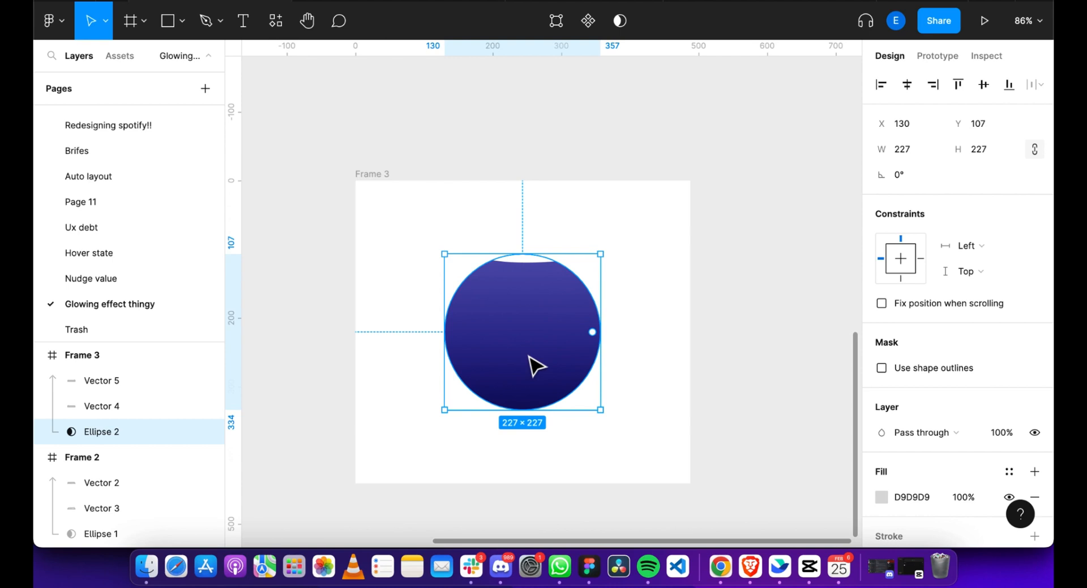
scroll(537, 364, "down", 3)
left_click(536, 365)
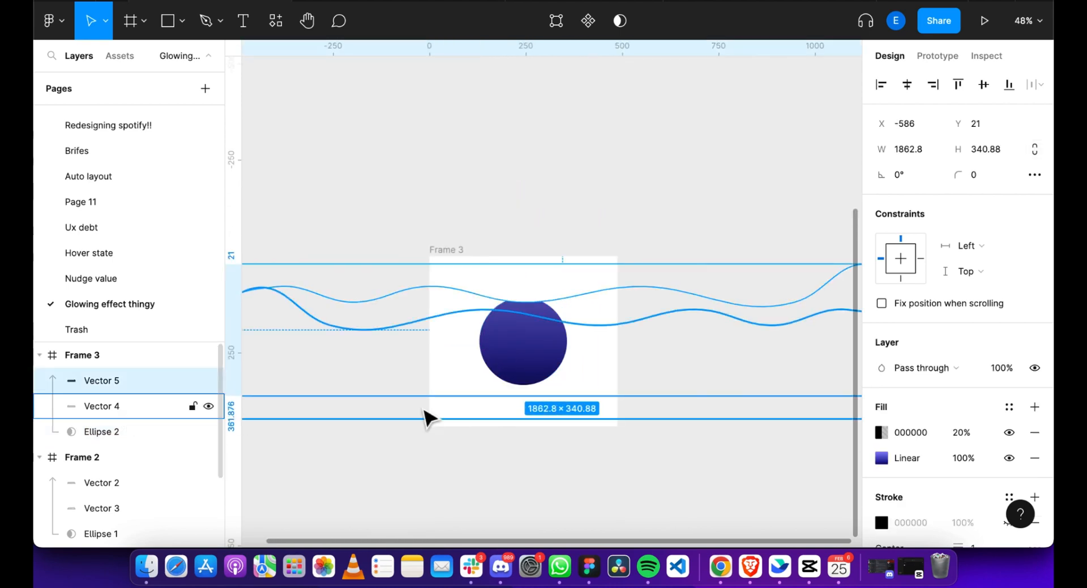
scroll(588, 395, "down", 3)
scroll(749, 356, "up", 2)
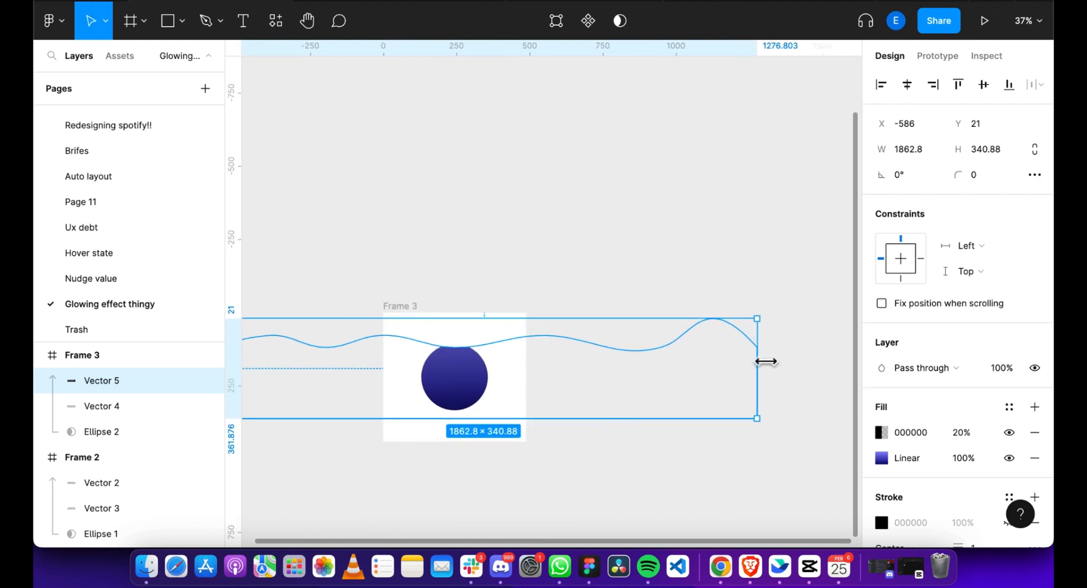
scroll(682, 384, "left", 1)
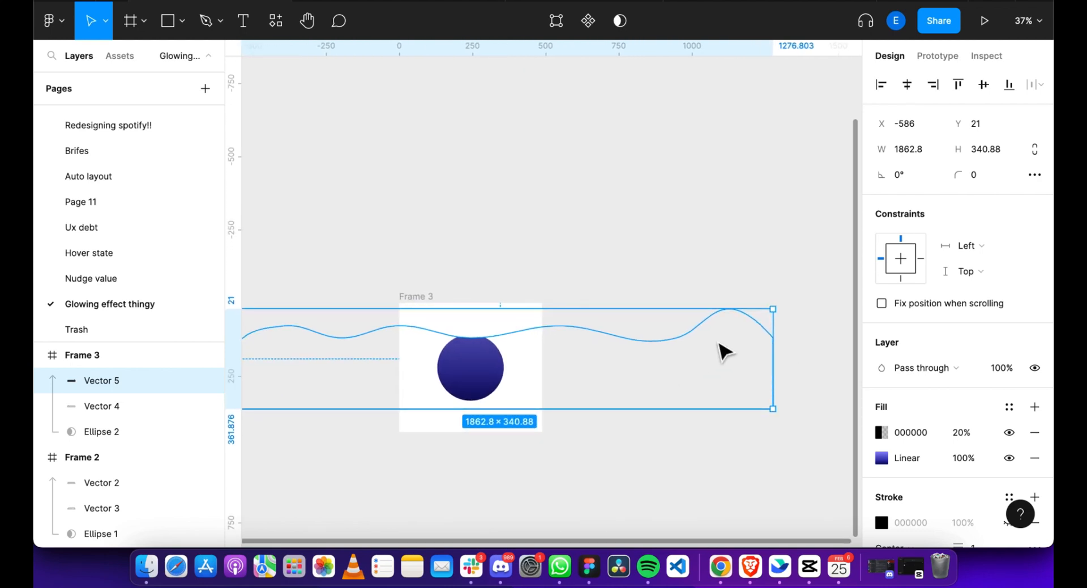
left_click(386, 7)
scroll(487, 374, "down", 2)
scroll(487, 369, "left", 2)
left_click_drag(526, 368, 422, 387)
key("super+z")
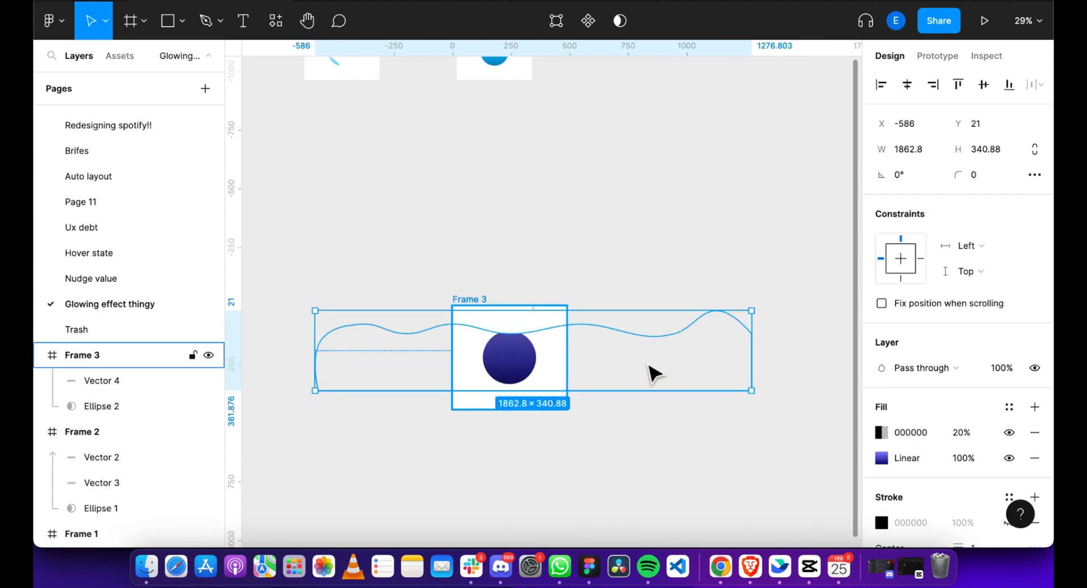
Move the darker wave, Vector 5, left and down in Frame 3 to X -1601, Y 254.
scroll(561, 391, "up", 1)
scroll(560, 391, "left", 1)
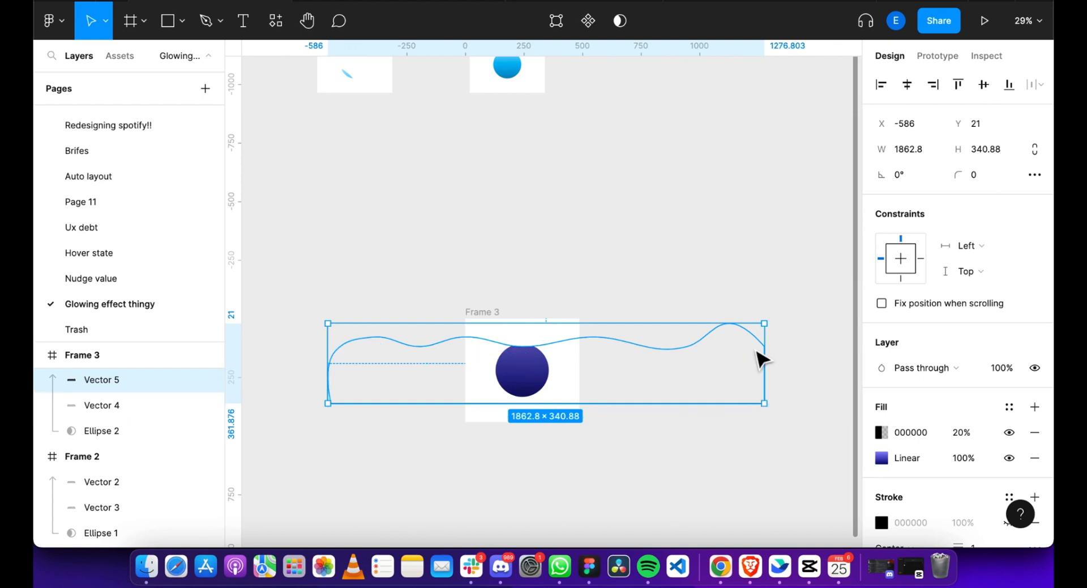
left_click_drag(761, 359, 517, 417)
scroll(523, 410, "up", 5)
scroll(520, 418, "down", 3)
scroll(520, 418, "down", 5)
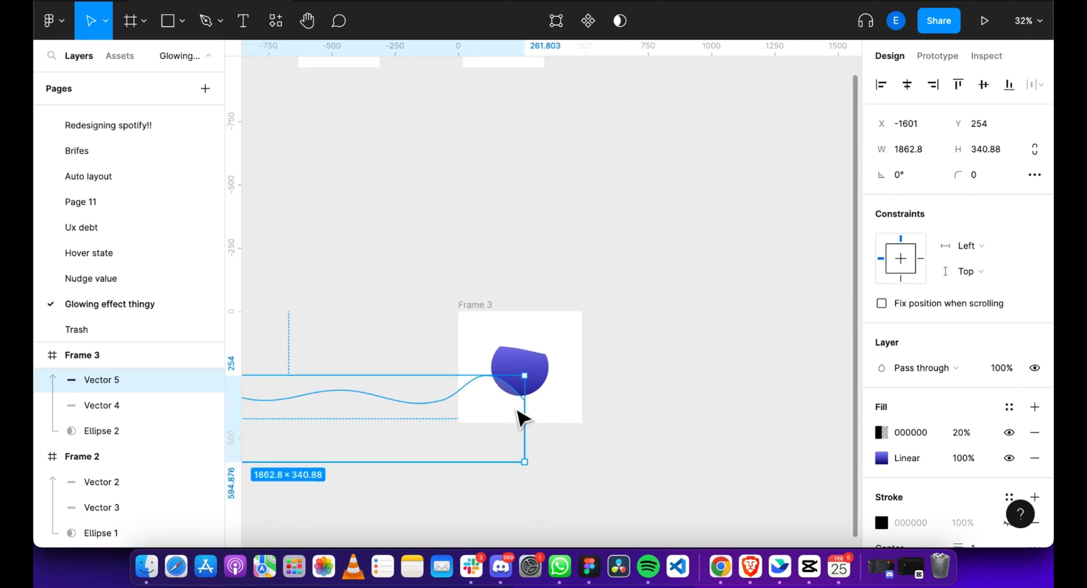
Collapse the page list and move the brighter wave, Vector 4, in Frame 3 to X 2168.8, Y 242.
left_click(538, 373)
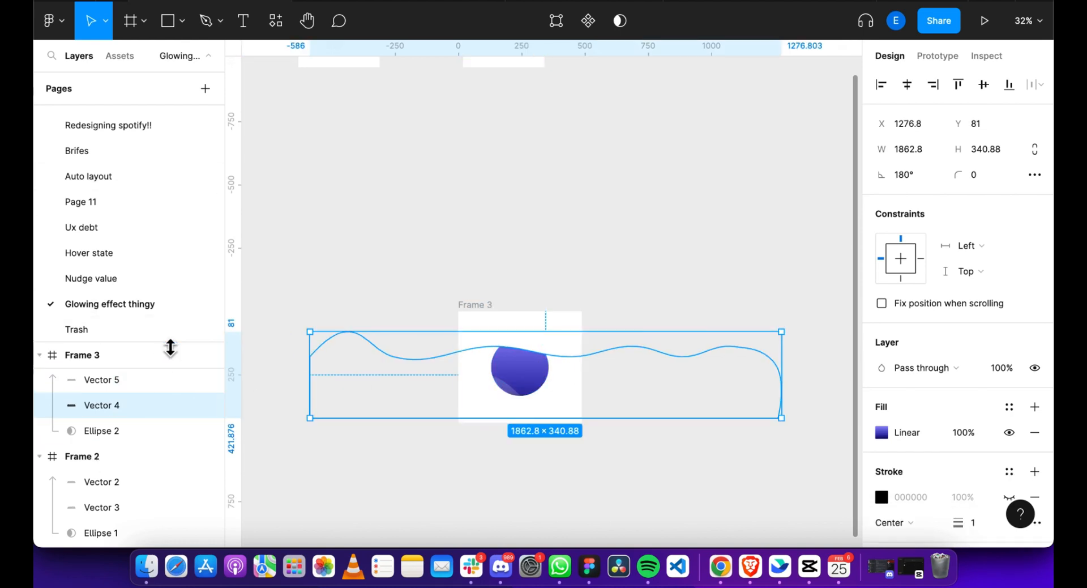
left_click_drag(169, 344, 175, 145)
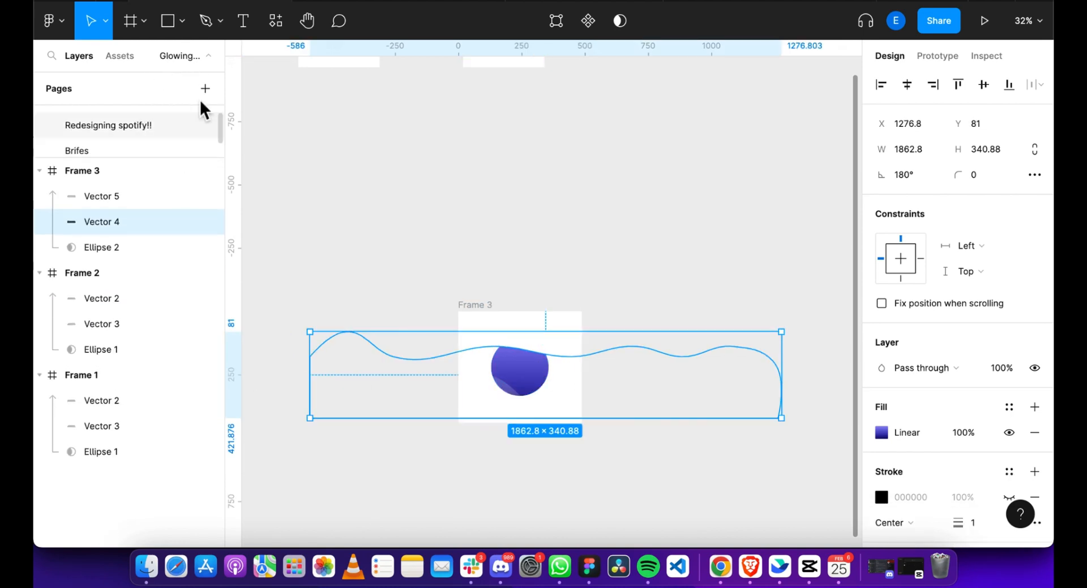
left_click(208, 56)
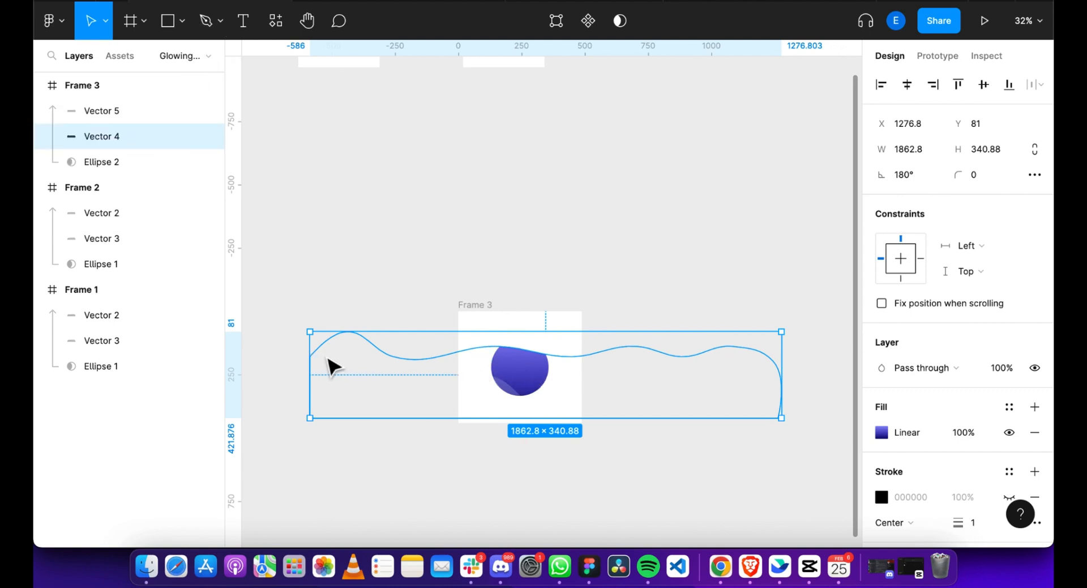
left_click_drag(331, 368, 529, 374)
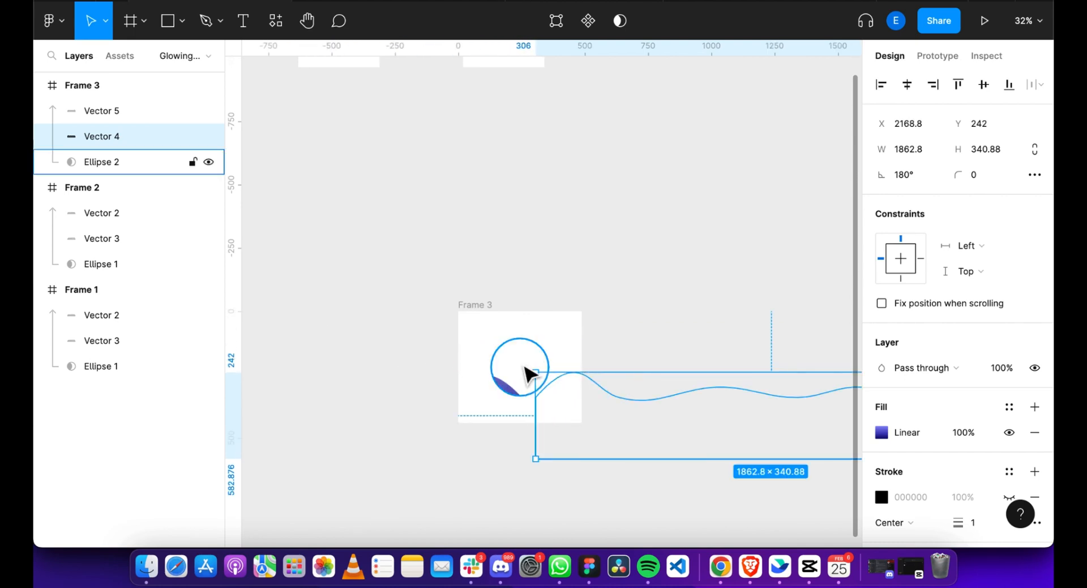
scroll(530, 374, "down", 5)
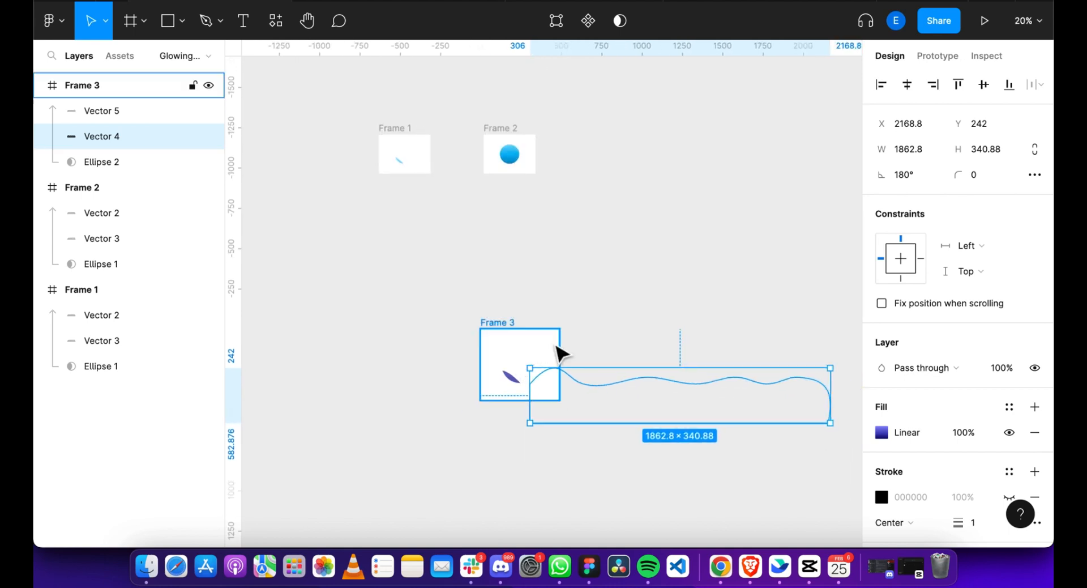
Duplicate Frame 3 and place the copy to its right at X 15156, Y 2871.
left_click(506, 341)
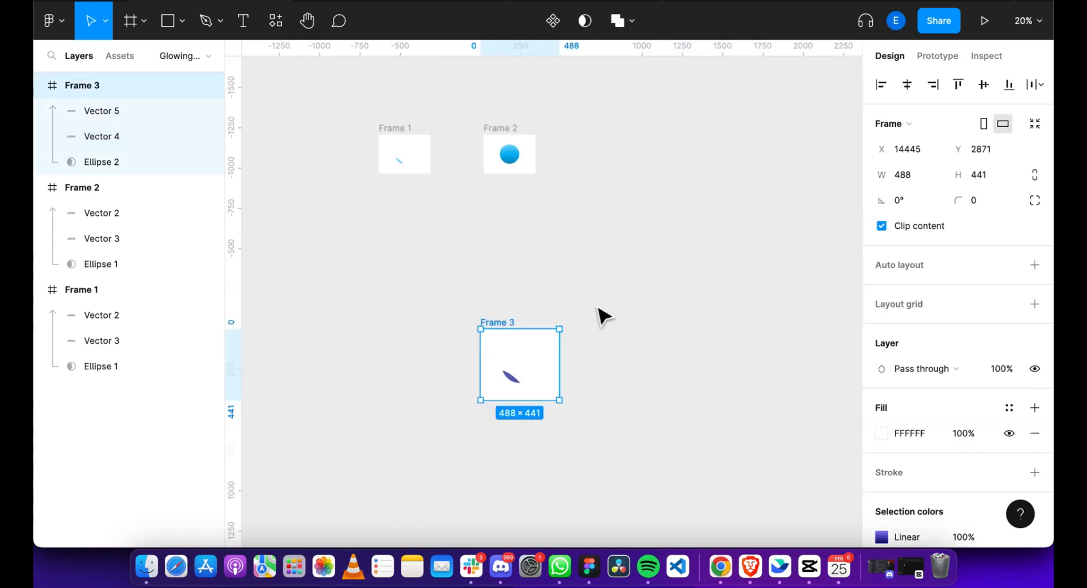
key("super+d")
left_click(601, 362)
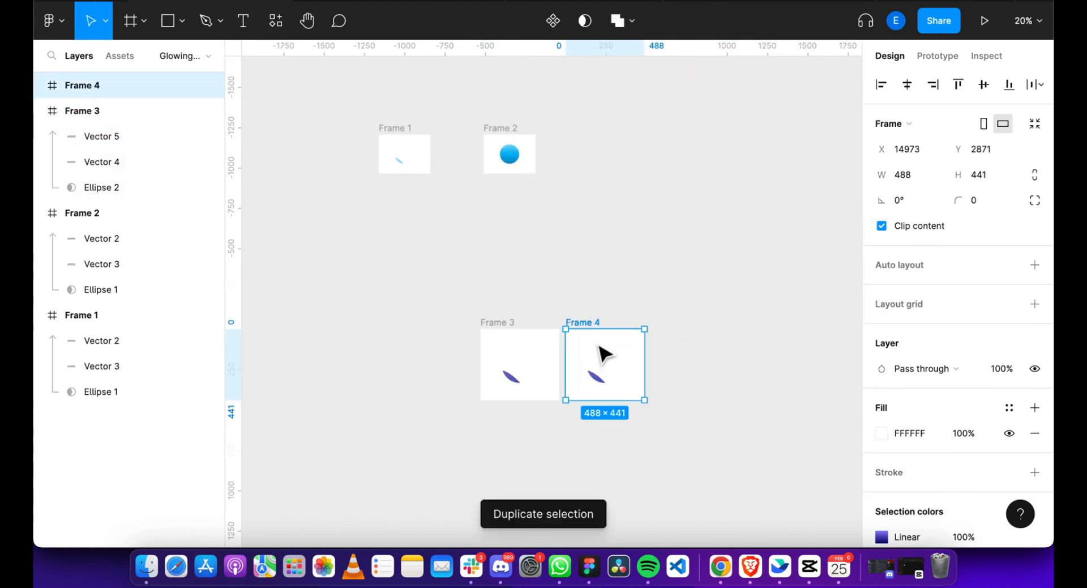
left_click_drag(598, 344, 627, 343)
left_click(639, 360)
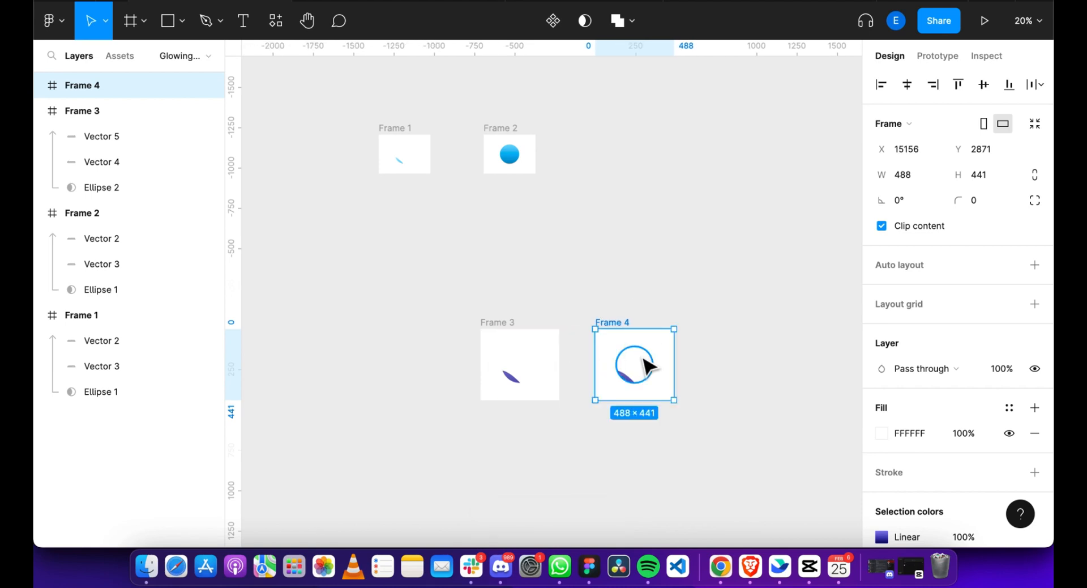
scroll(641, 357, "up", 5)
scroll(644, 365, "down", 4)
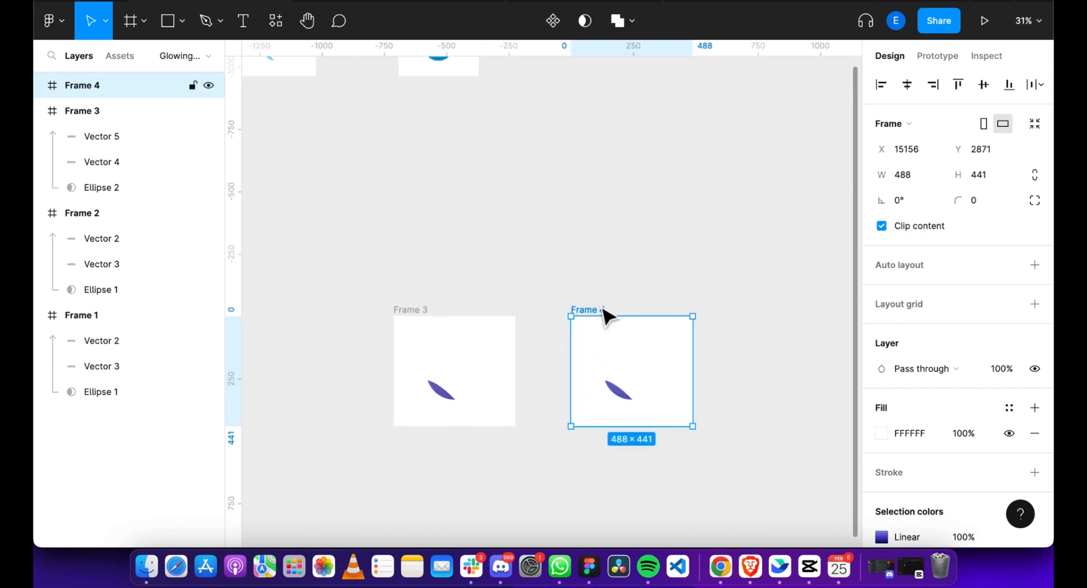
Move the darker wave, Vector 5, in Frame 4 over the circle to X -801, Y 0.
left_click(44, 110)
left_click(40, 88)
left_click(141, 112)
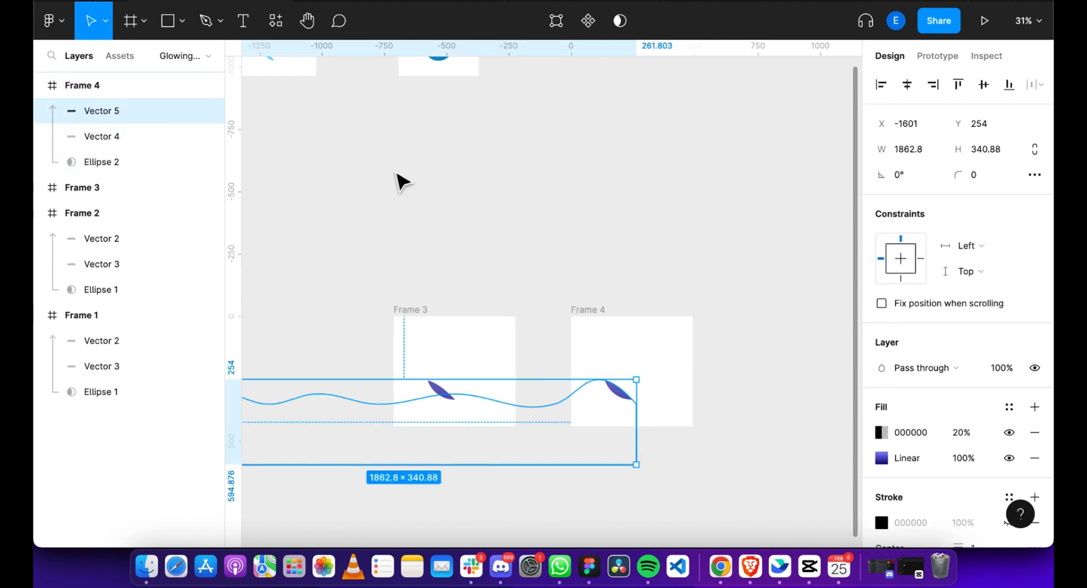
left_click_drag(523, 453, 713, 384)
mouse_move(622, 377)
left_mouse_down()
mouse_move(636, 389)
mouse_move(638, 378)
left_mouse_up()
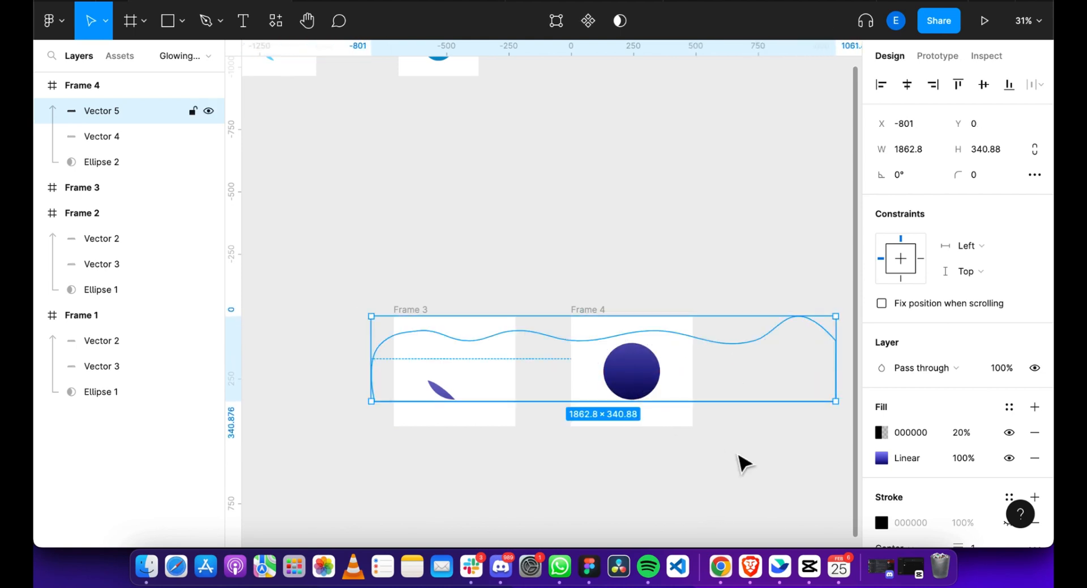
Move the brighter wave, Vector 4, in Frame 4 over the circle to X 1099.8, Y -7.
left_click(143, 140)
scroll(776, 439, "right", 3)
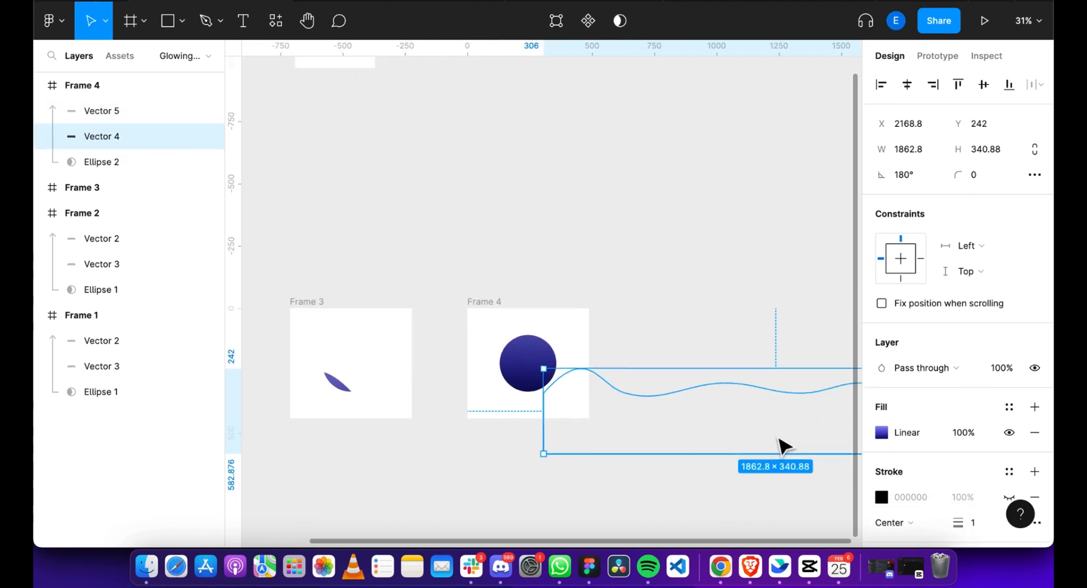
left_click_drag(775, 426, 636, 404)
left_click_drag(552, 382, 583, 364)
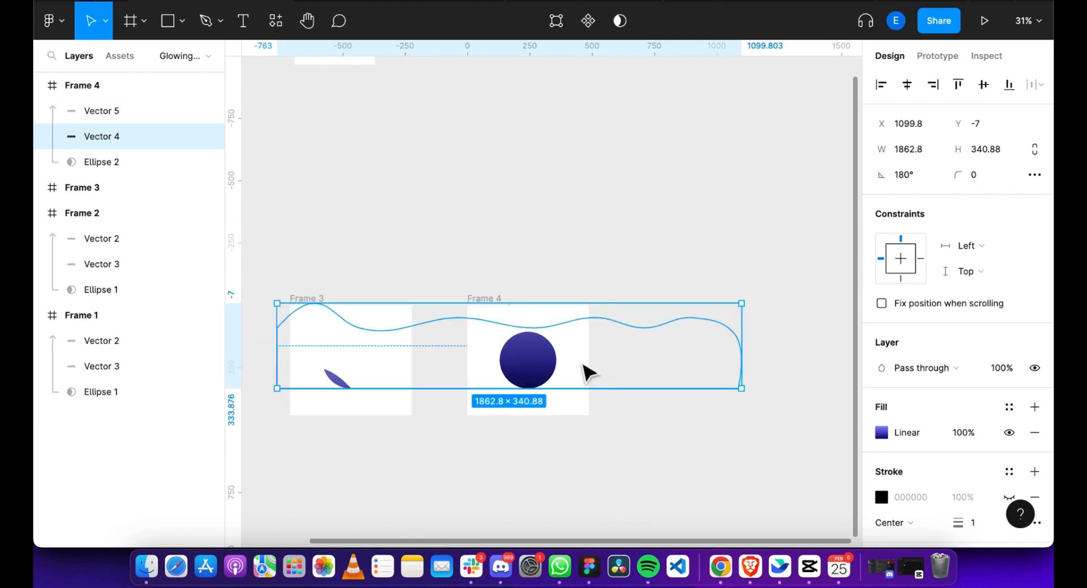
Flip both waves in Frame 4, Vector 4 and Vector 5, horizontally.
key("shift+h")
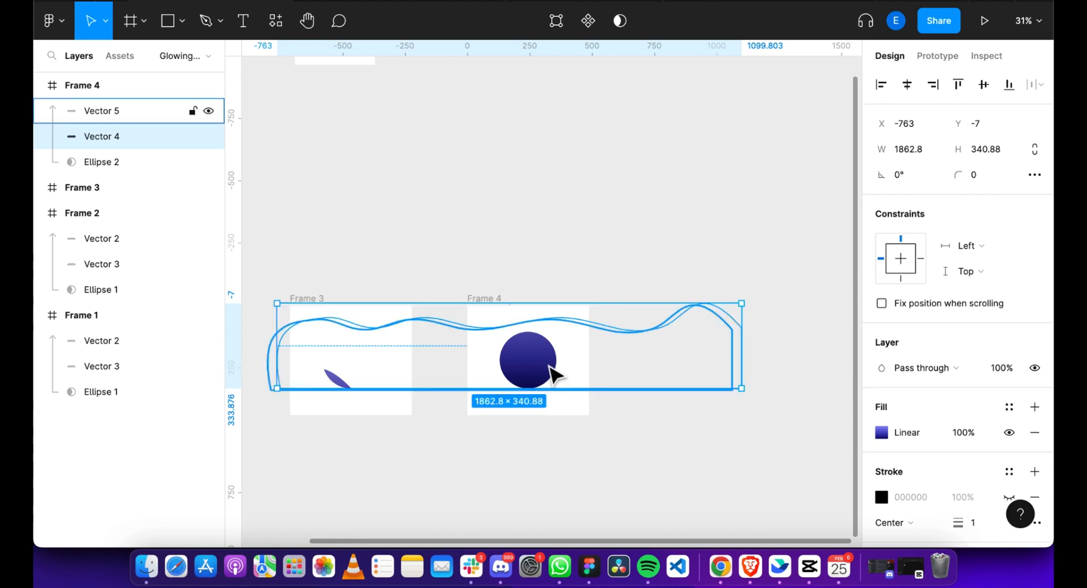
left_click(130, 114)
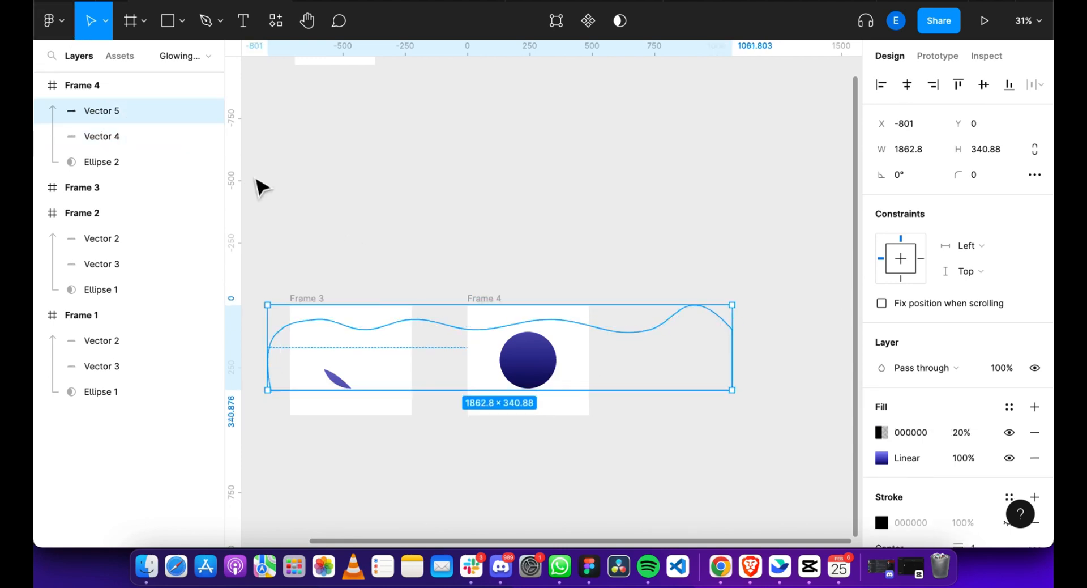
key("shift+h")
scroll(401, 233, "left", 4)
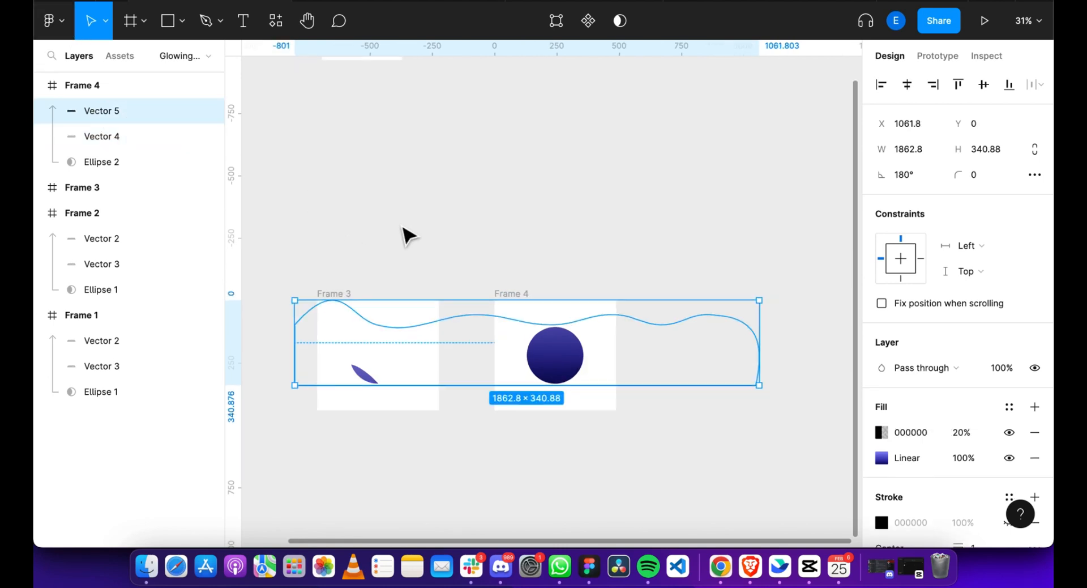
left_click(501, 241)
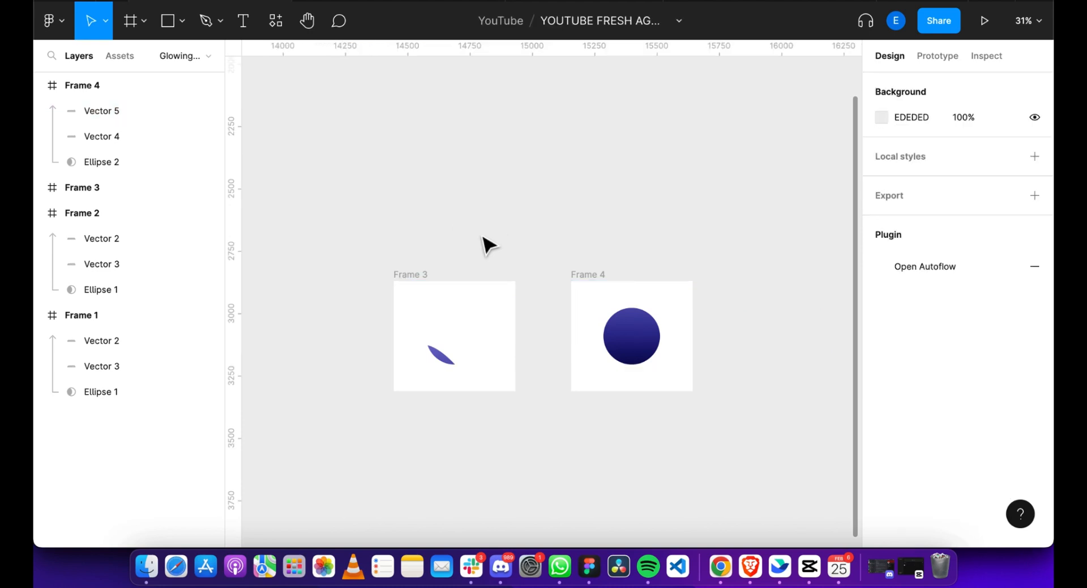
Add a prototype connection from Frame 3 to Frame 4.
left_click(418, 283)
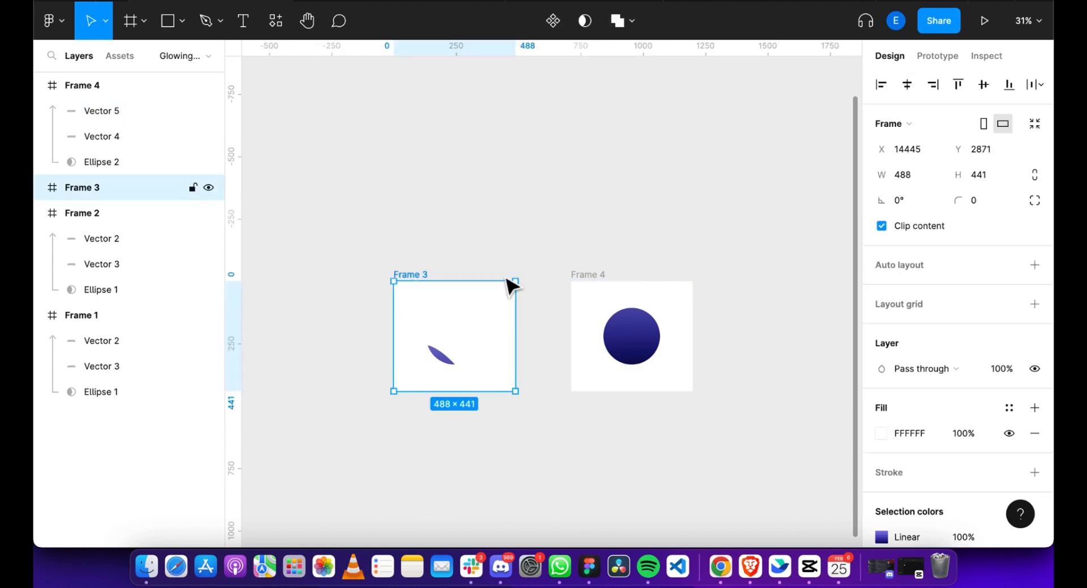
left_click(940, 57)
scroll(674, 350, "up", 3)
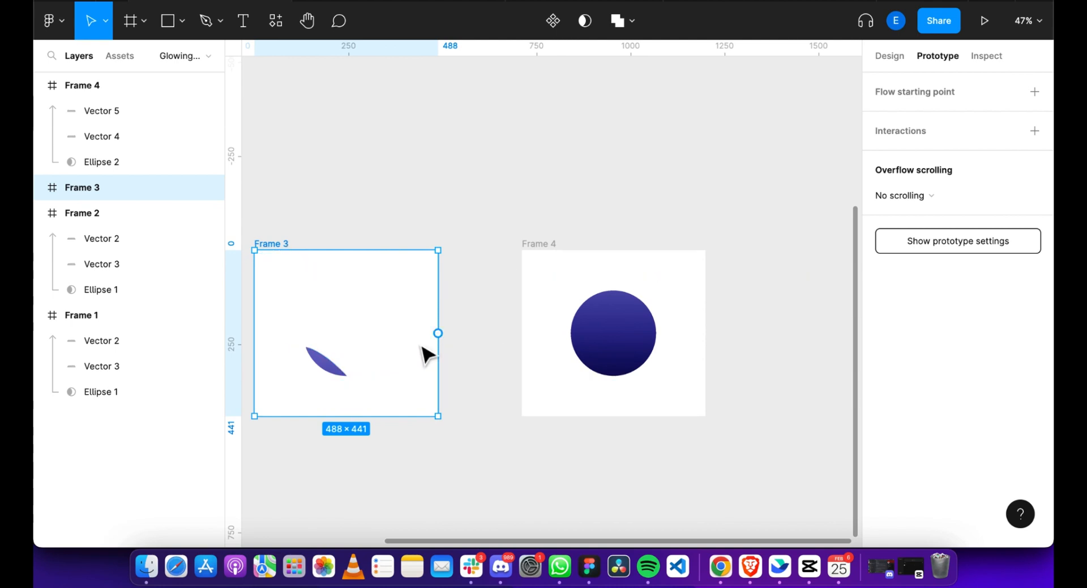
left_click_drag(437, 332, 607, 343)
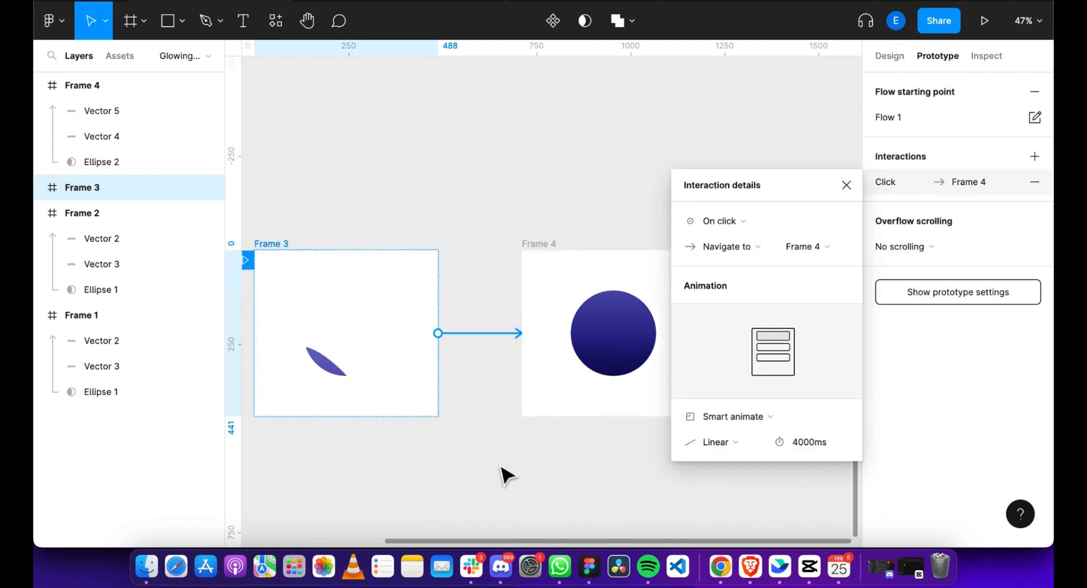
Set the interaction's trigger to After delay, keeping Smart animate with Linear easing and a 4000 ms duration.
left_click(756, 222)
left_click(756, 419)
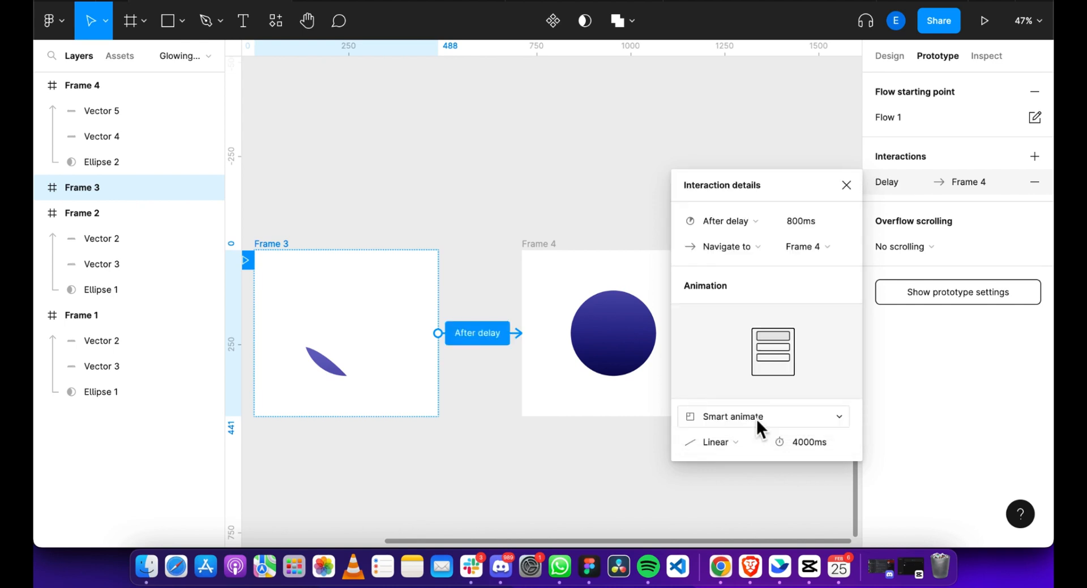
left_click(750, 414)
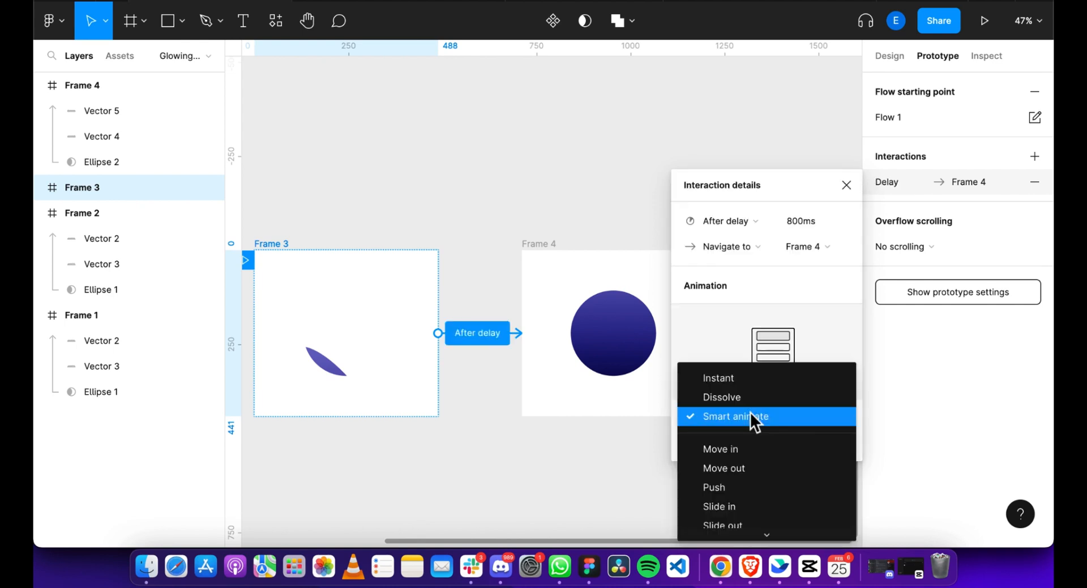
left_click(750, 414)
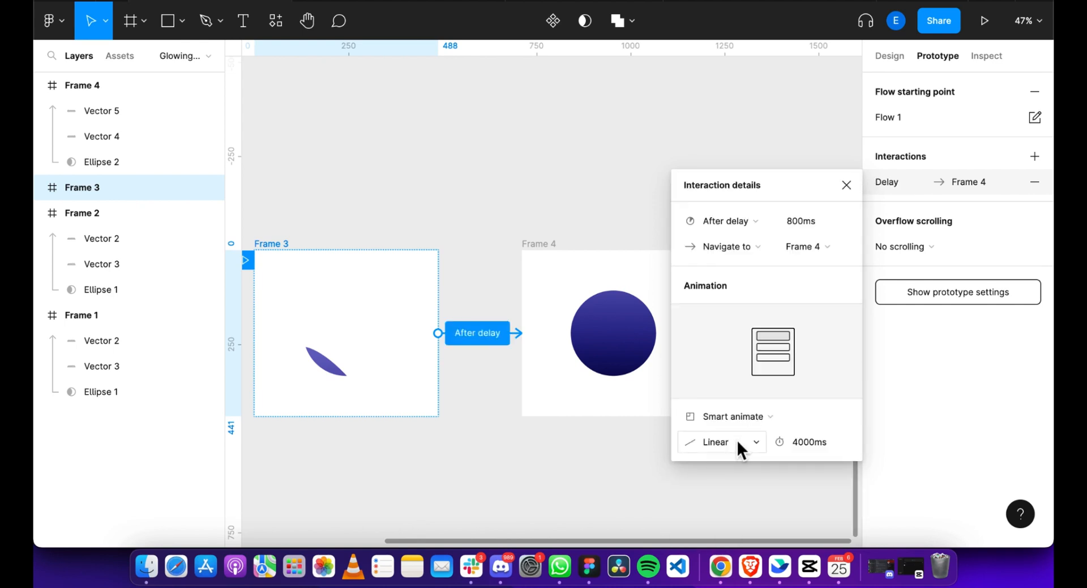
left_click(736, 440)
left_click(736, 441)
left_click(816, 447)
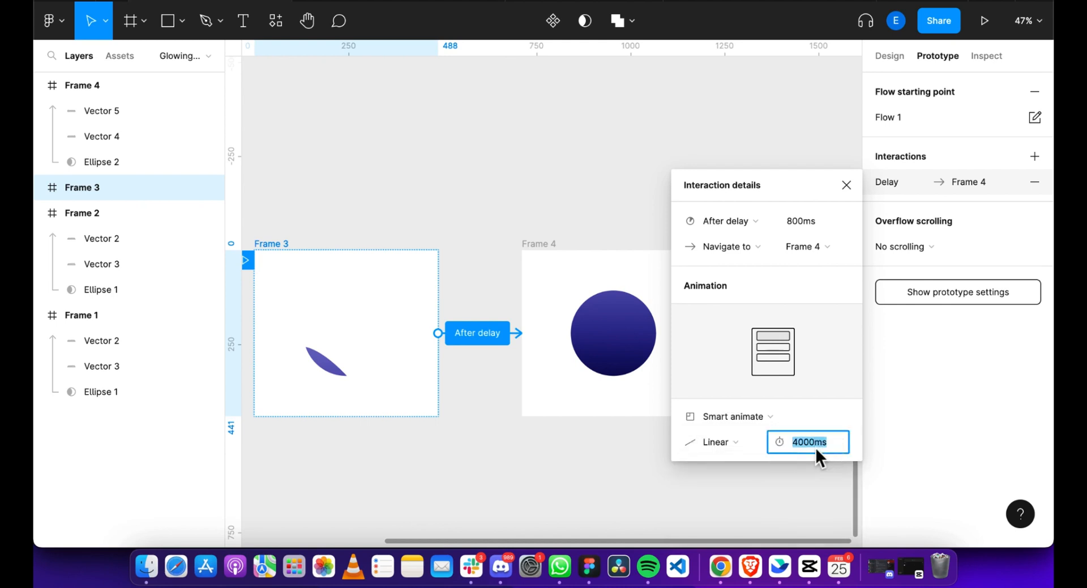
Set the interaction's delay to 1 ms, keep the Linear easing and close the interaction details.
left_click(793, 226)
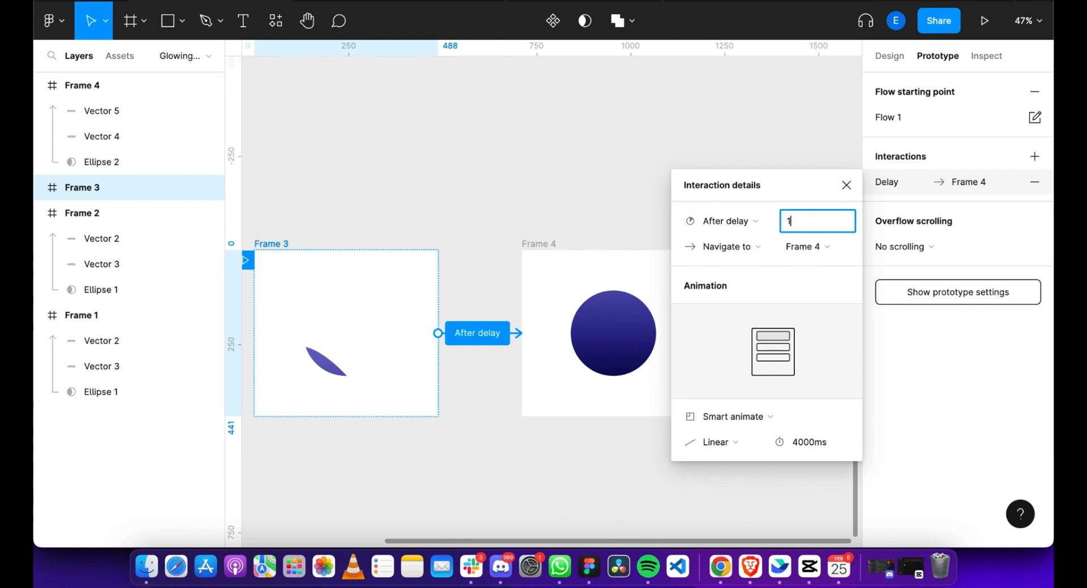
key("Return")
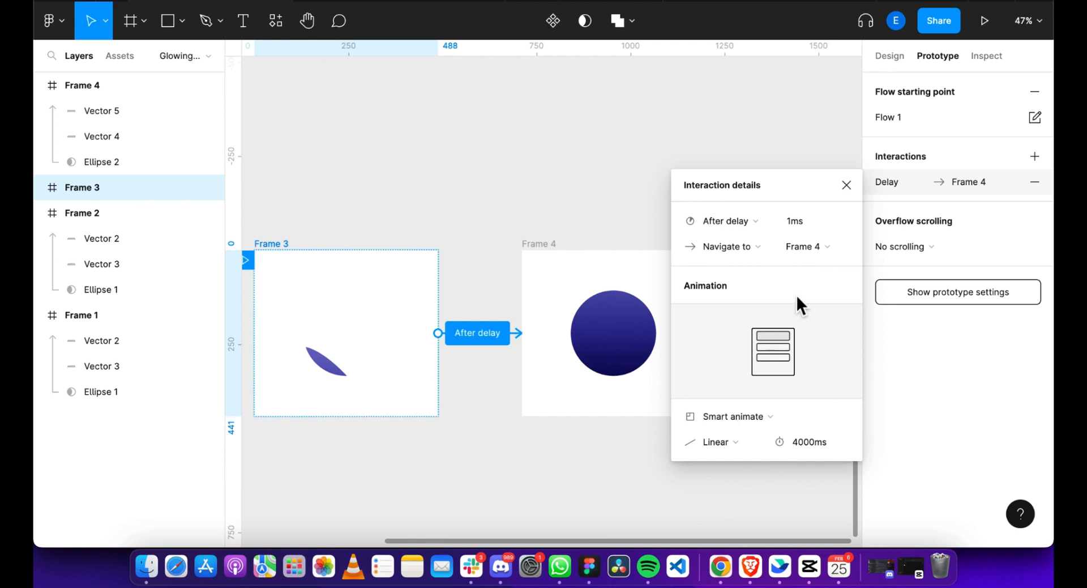
left_click(730, 449)
left_click(737, 448)
left_click(846, 185)
Select Frame 3 and play the prototype from it to preview the liquid filling the circle.
left_click(575, 178)
scroll(444, 241, "left", 2)
left_click(322, 222)
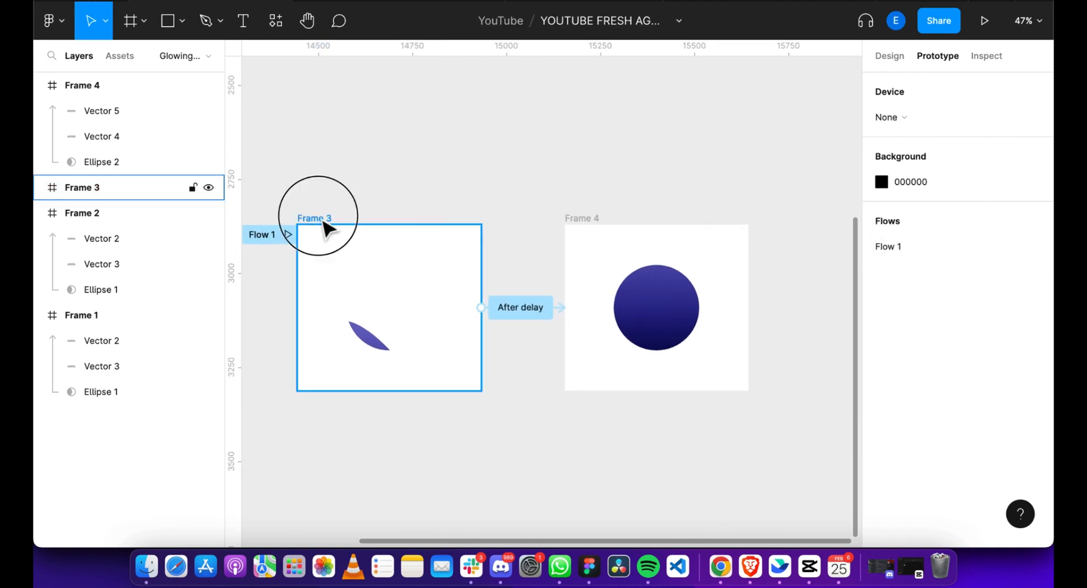
left_click(985, 21)
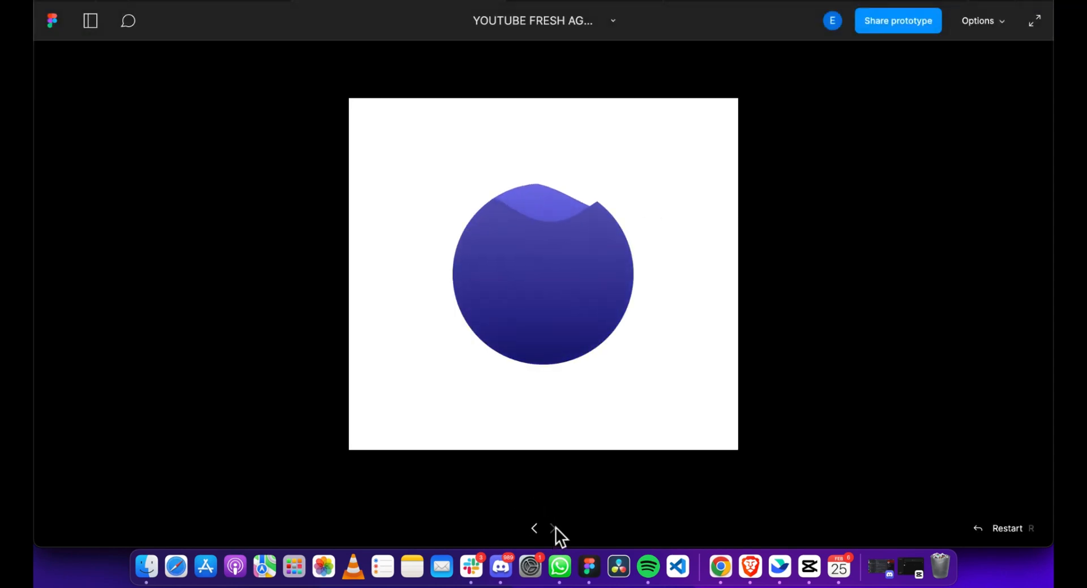
Replay the liquid-fill preview from Frame 3 and return to the design file.
left_click(535, 529)
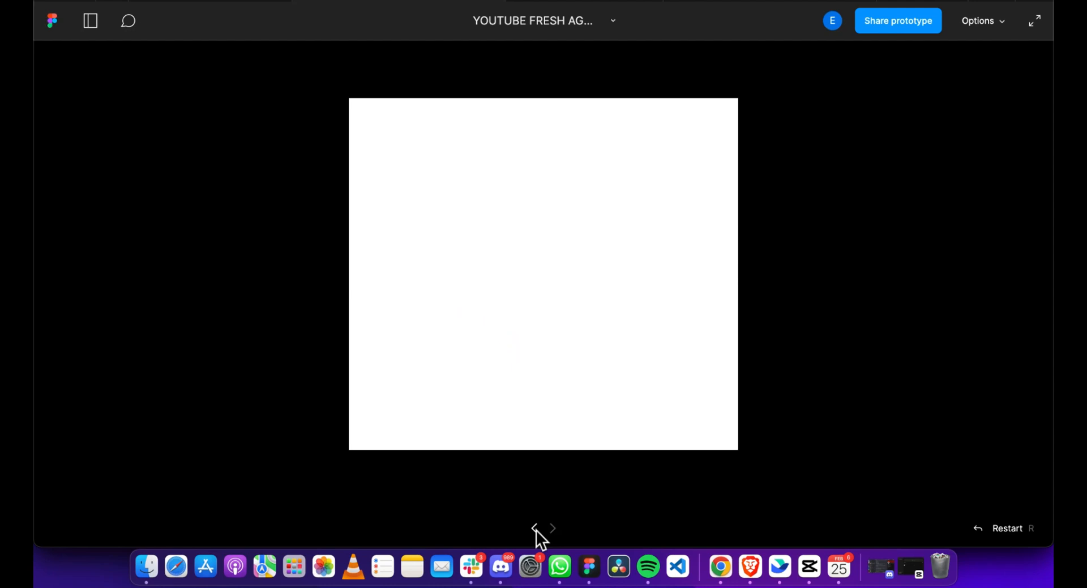
left_click(535, 529)
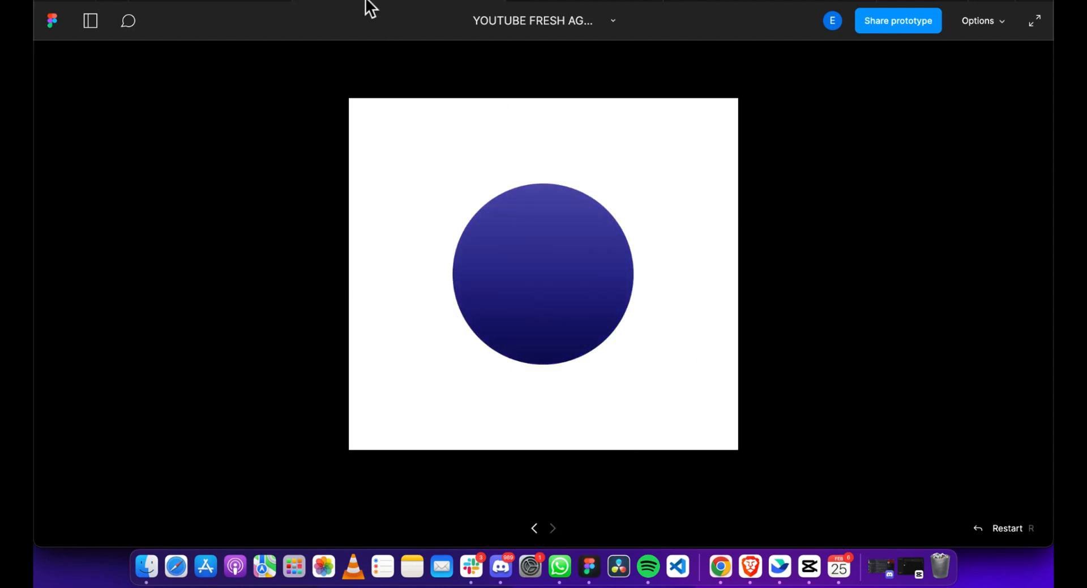
left_click(238, 4)
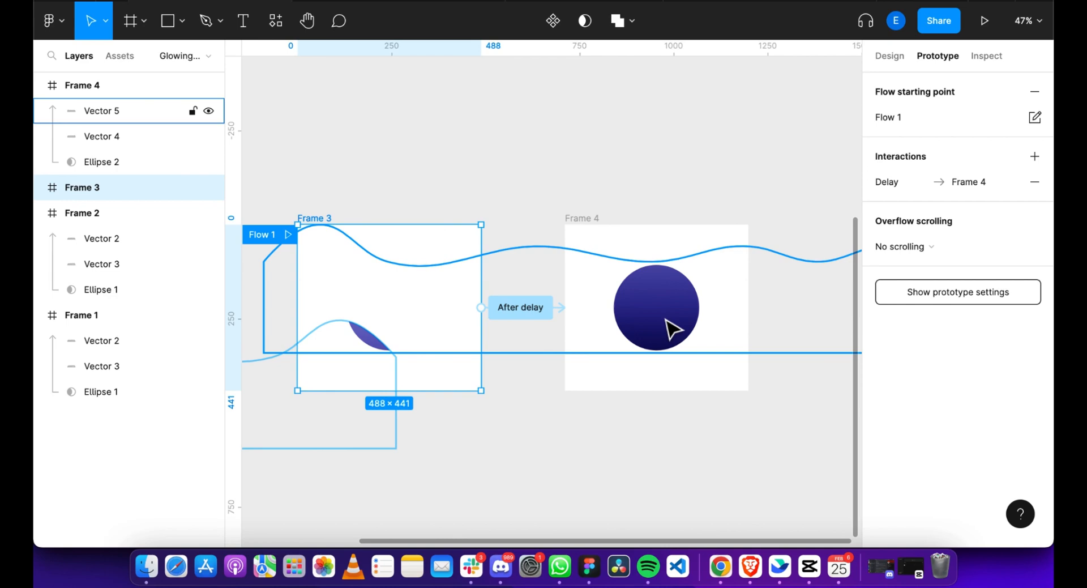
Examine the pink circle in Frame 4 and the extent of its Vector 4 wave.
scroll(667, 320, "down", 3)
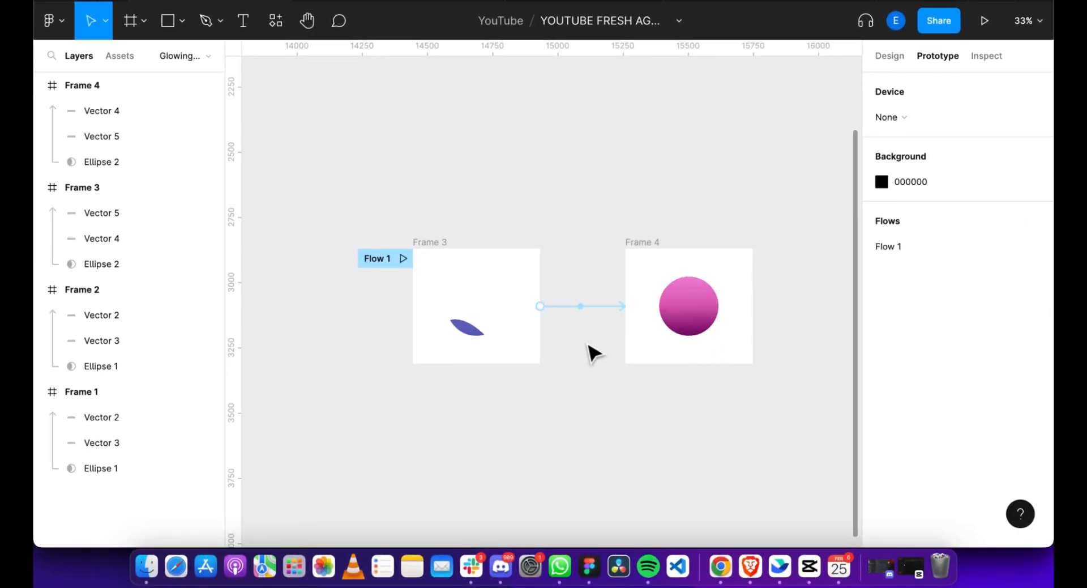
scroll(674, 331, "right", 2)
scroll(674, 332, "down", 1)
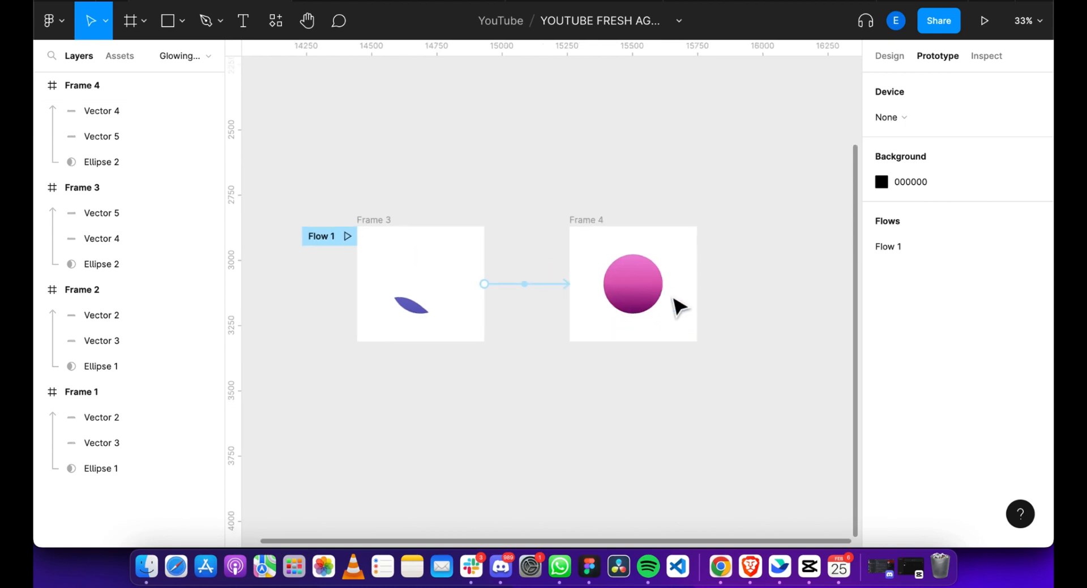
left_click(629, 294)
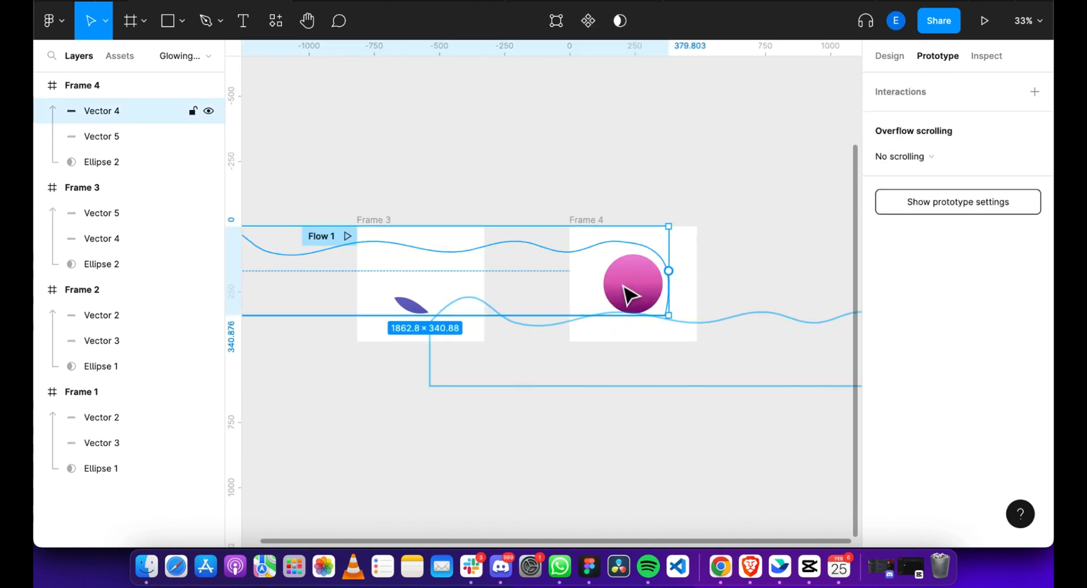
left_click(729, 202)
scroll(731, 203, "right", 1)
left_click(539, 222)
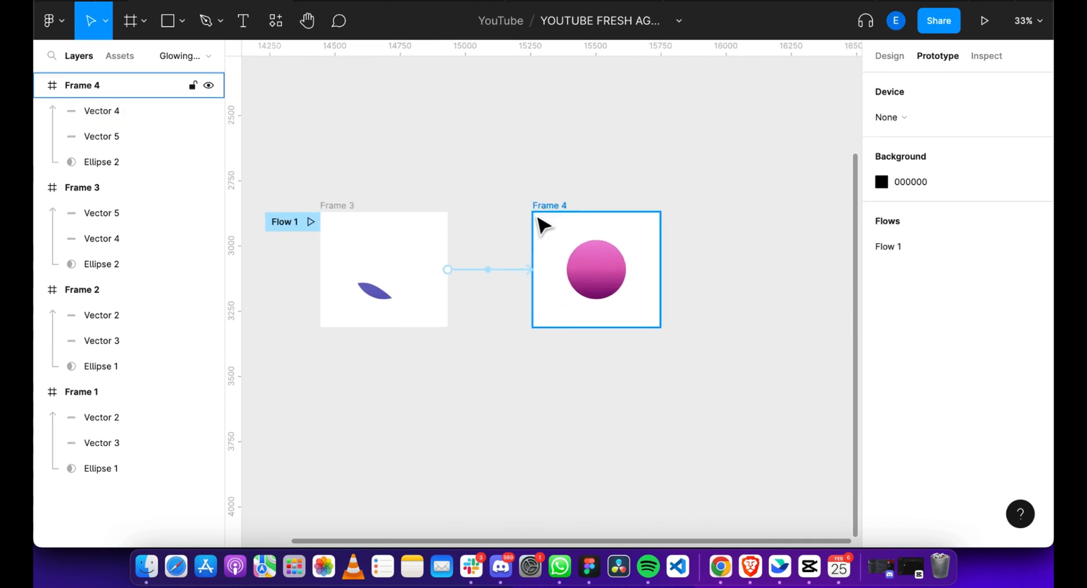
Examine where the Vector 5 and Vector 4 waves sit relative to the circle in Frame 3.
left_click(390, 296)
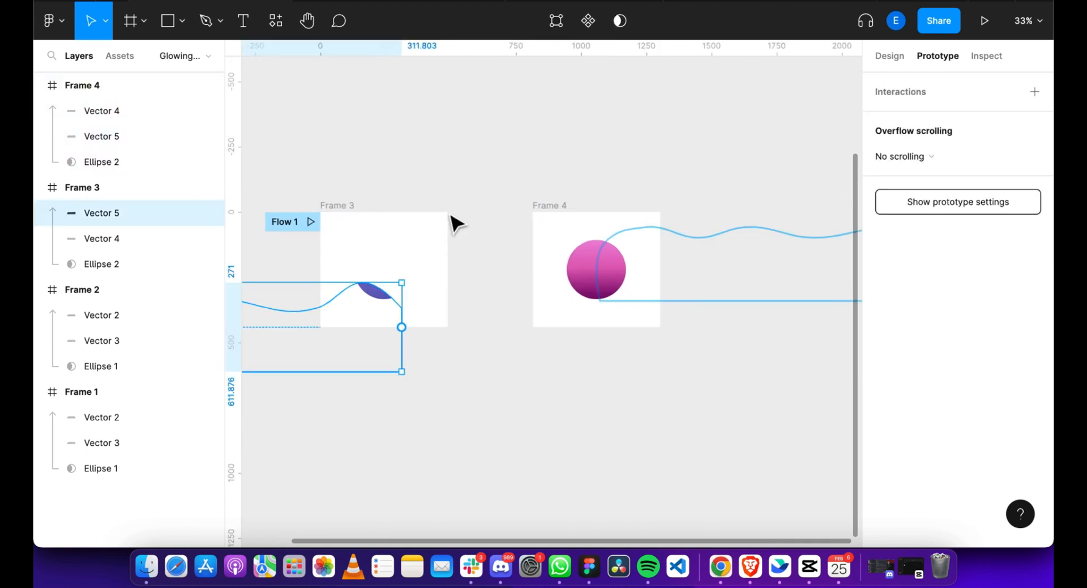
left_click(356, 225)
left_click(388, 296)
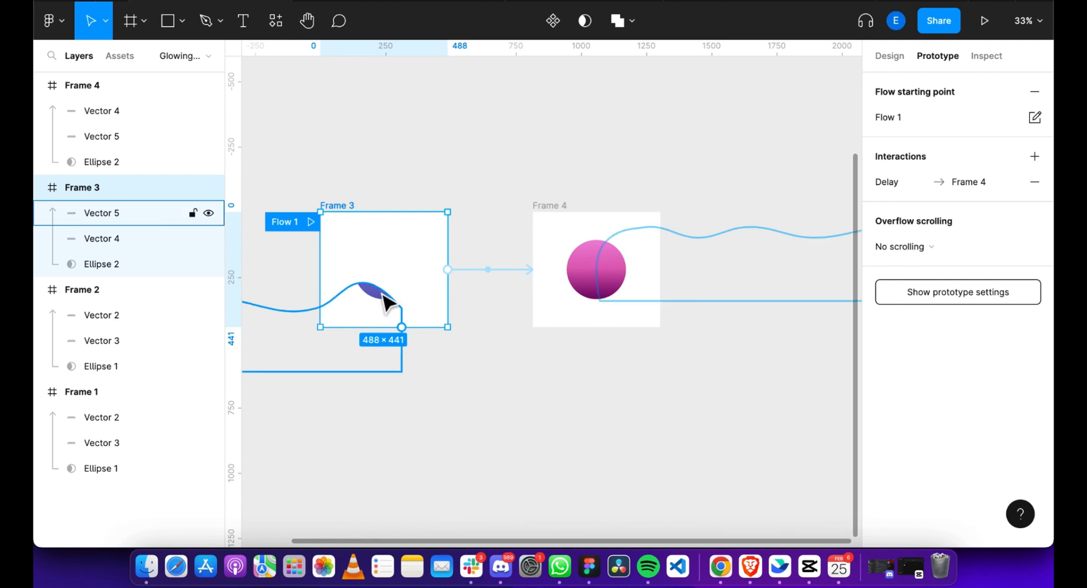
scroll(419, 286, "left", 2)
scroll(419, 286, "down", 1)
scroll(430, 284, "left", 3)
scroll(431, 283, "down", 2)
scroll(447, 277, "down", 3)
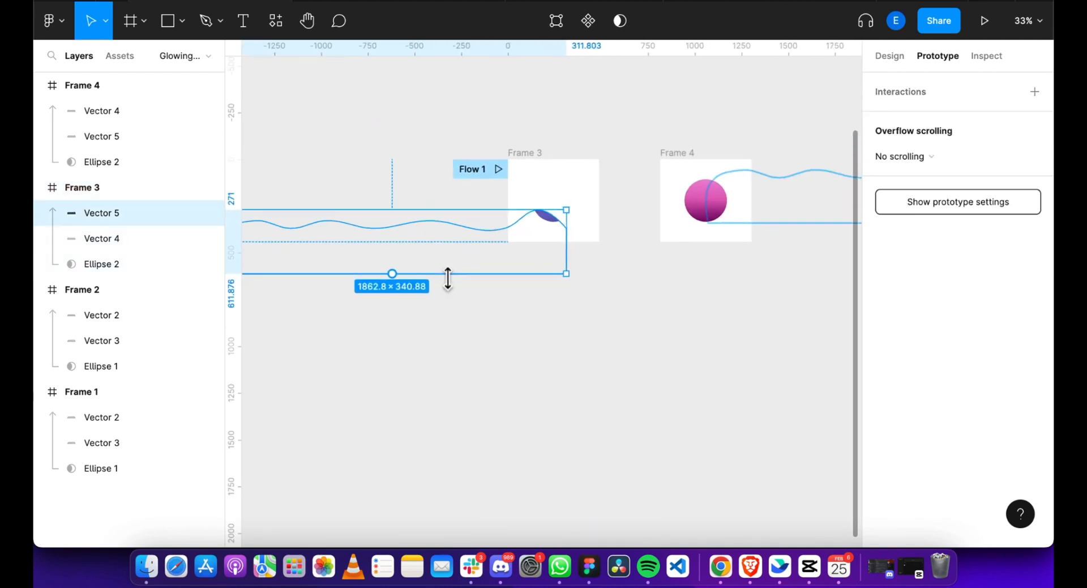
scroll(448, 249, "down", 1)
scroll(449, 251, "left", 2)
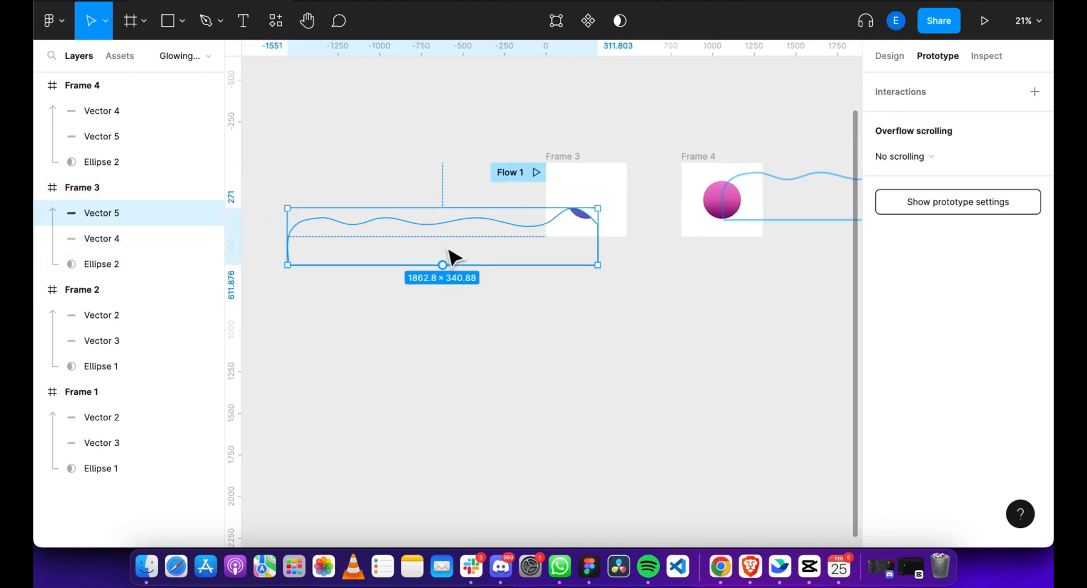
left_click(120, 236)
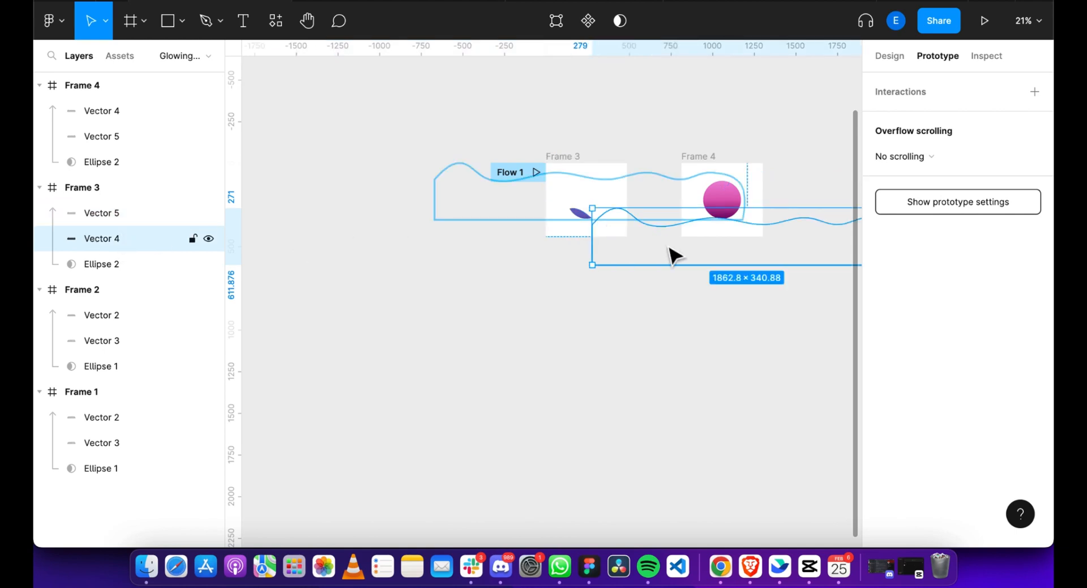
scroll(671, 252, "right", 2)
scroll(671, 253, "up", 1)
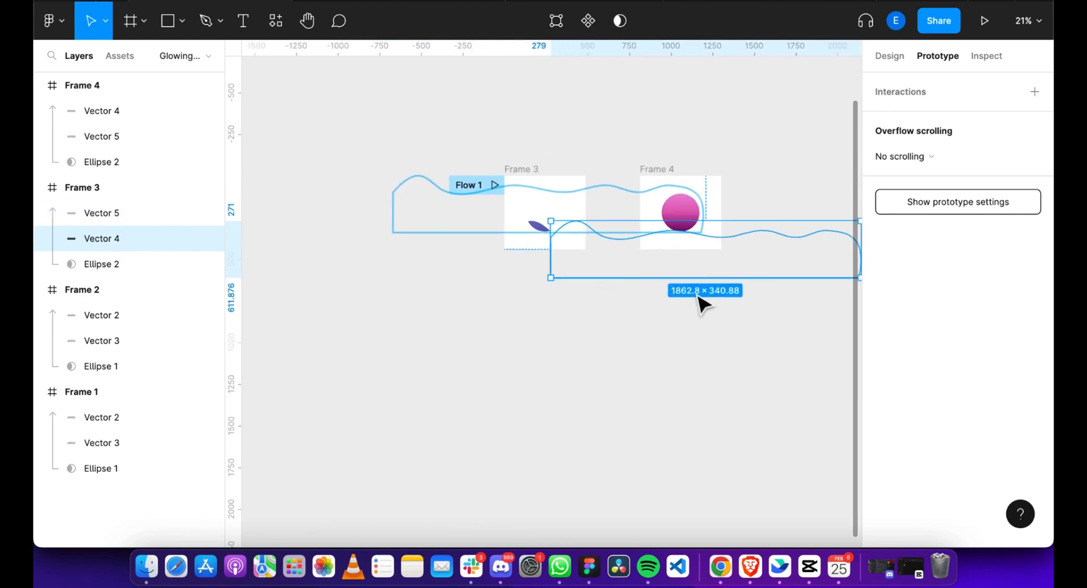
scroll(703, 303, "right", 2)
scroll(702, 303, "up", 1)
scroll(702, 303, "right", 1)
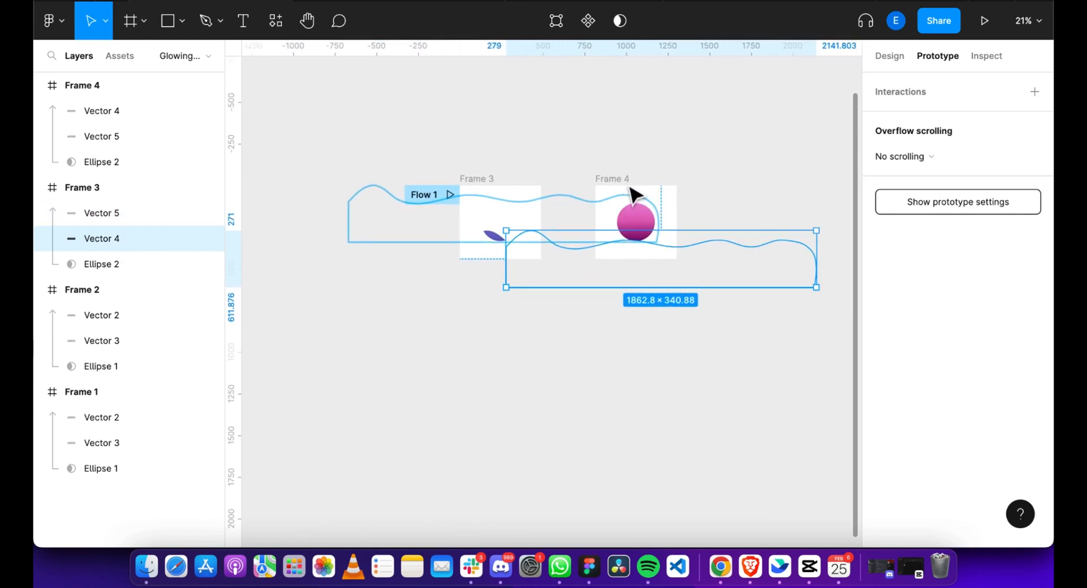
Shift Frame 4's Vector 4 wave slightly right and up, to about X -1464, Y -7.
left_click(632, 187)
left_click(637, 240)
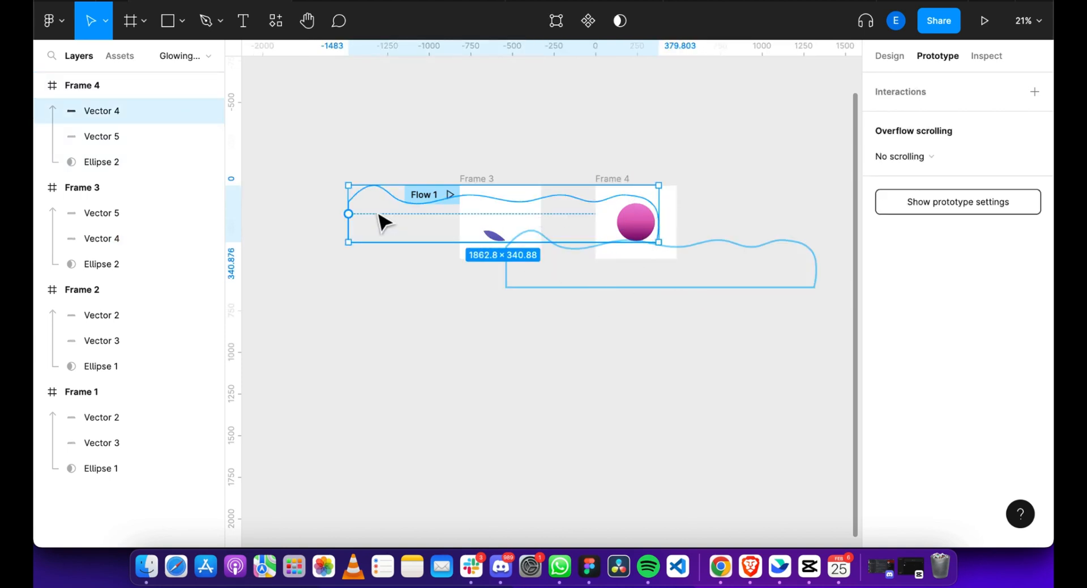
left_click_drag(401, 217, 409, 217)
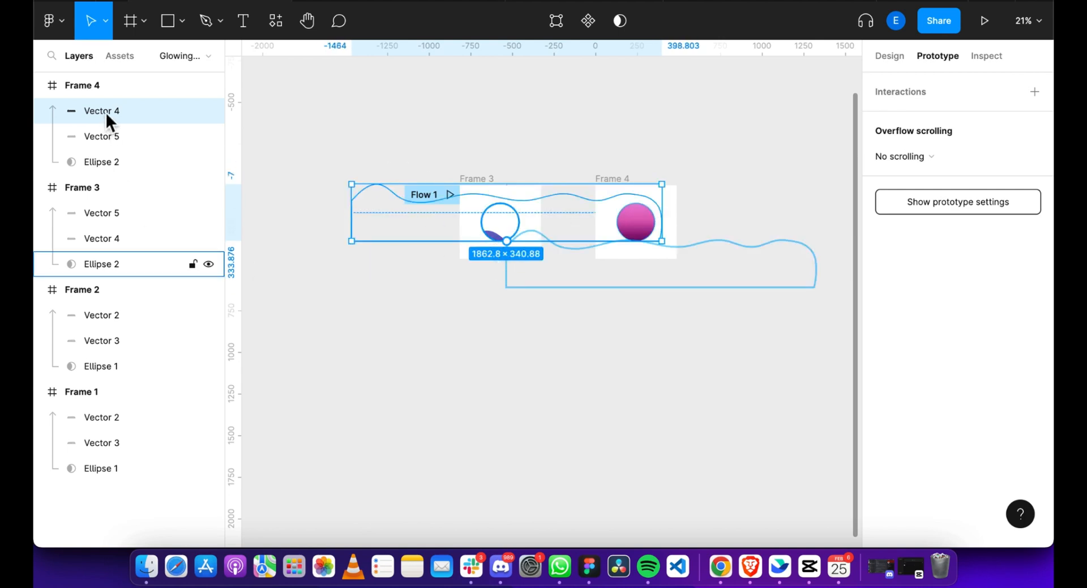
Compare the starting positions of Vector 4 and Vector 5 in Frame 3 with Vector 4's end position in Frame 4.
left_click(118, 238)
left_click(127, 209)
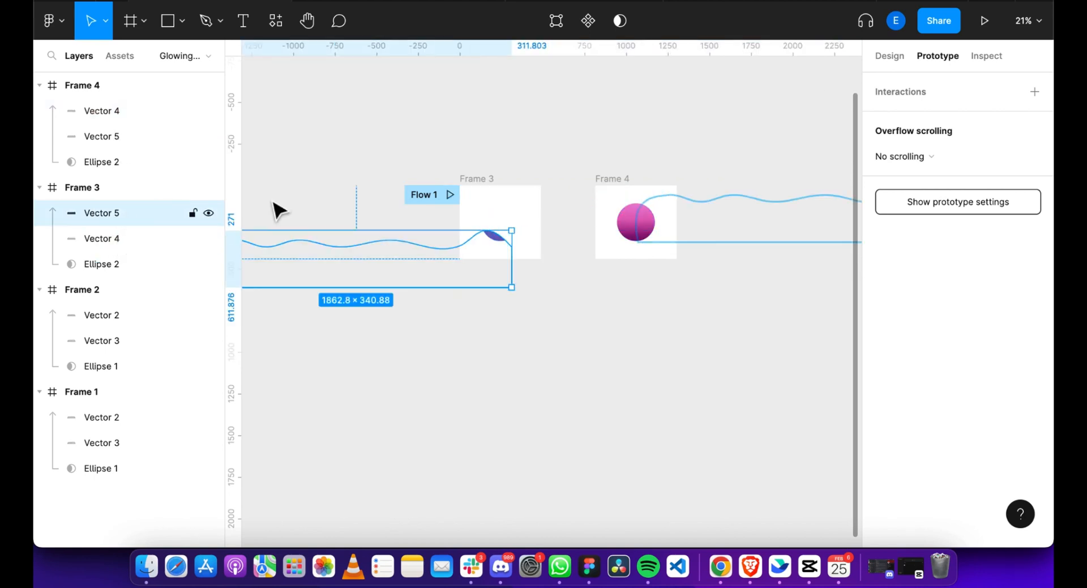
left_click(114, 242)
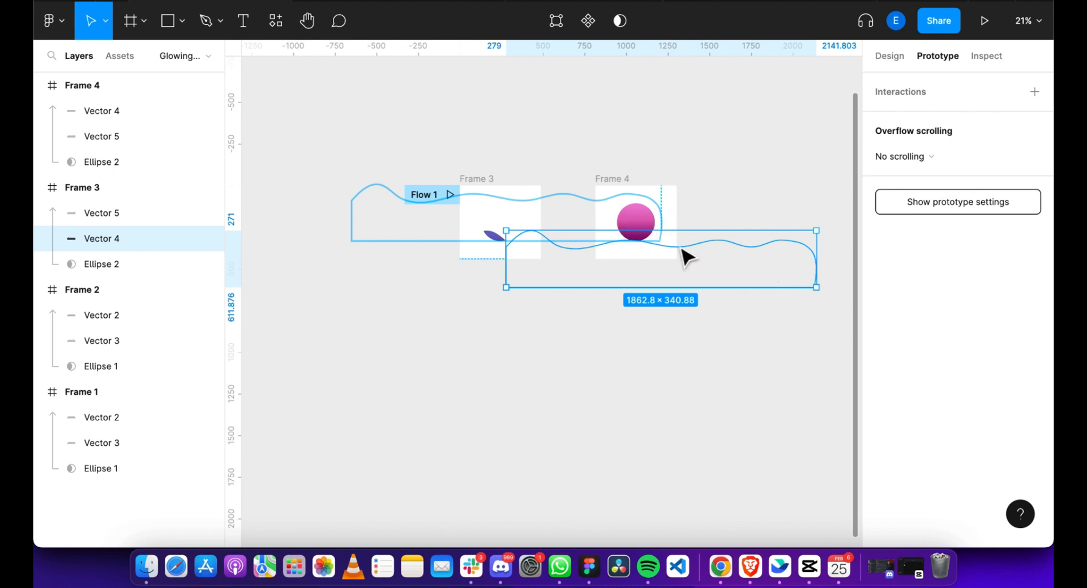
left_click(107, 111)
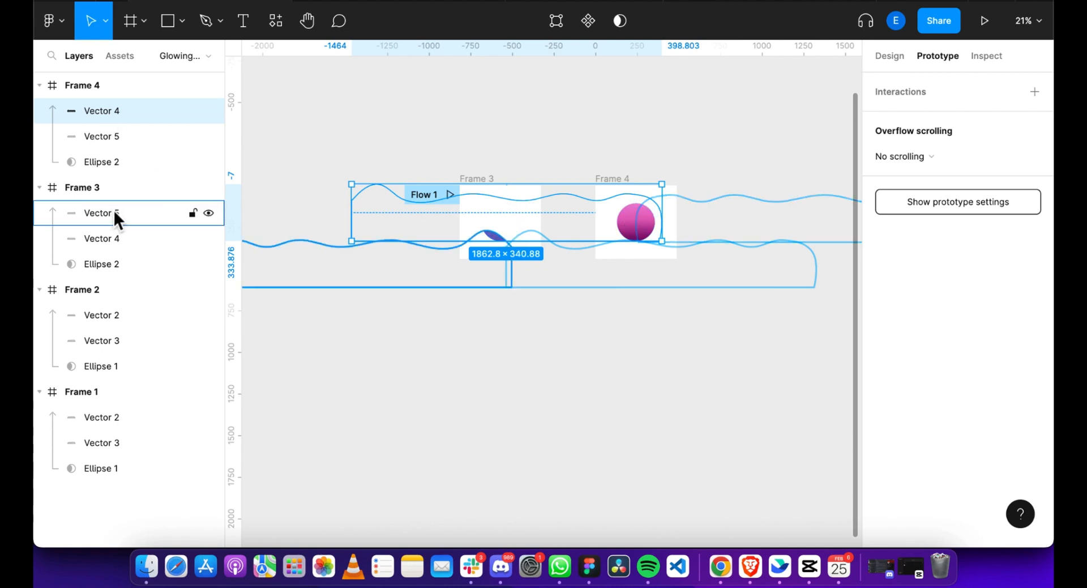
left_click(486, 175)
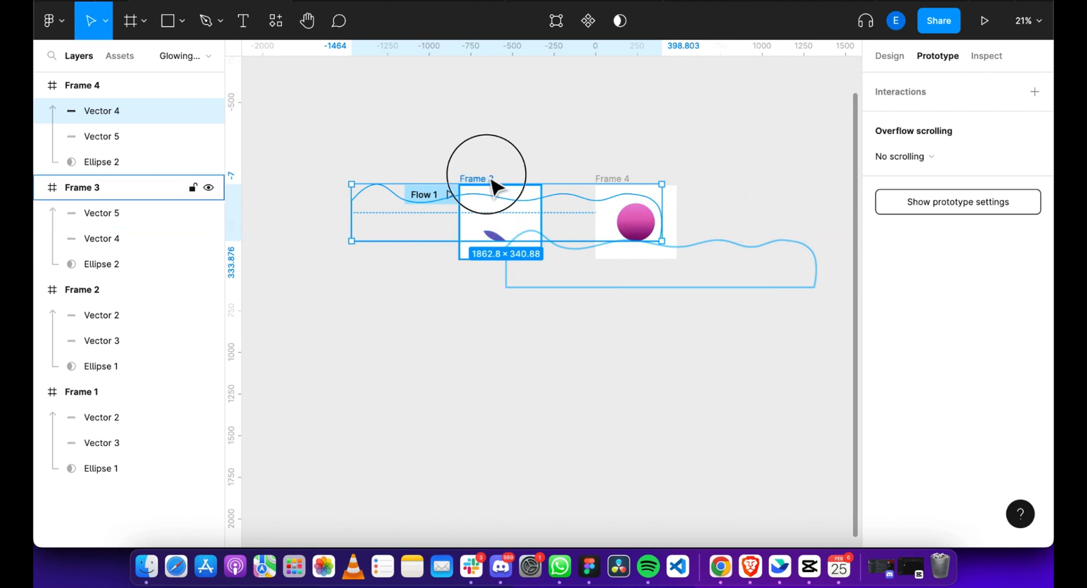
left_click(152, 216)
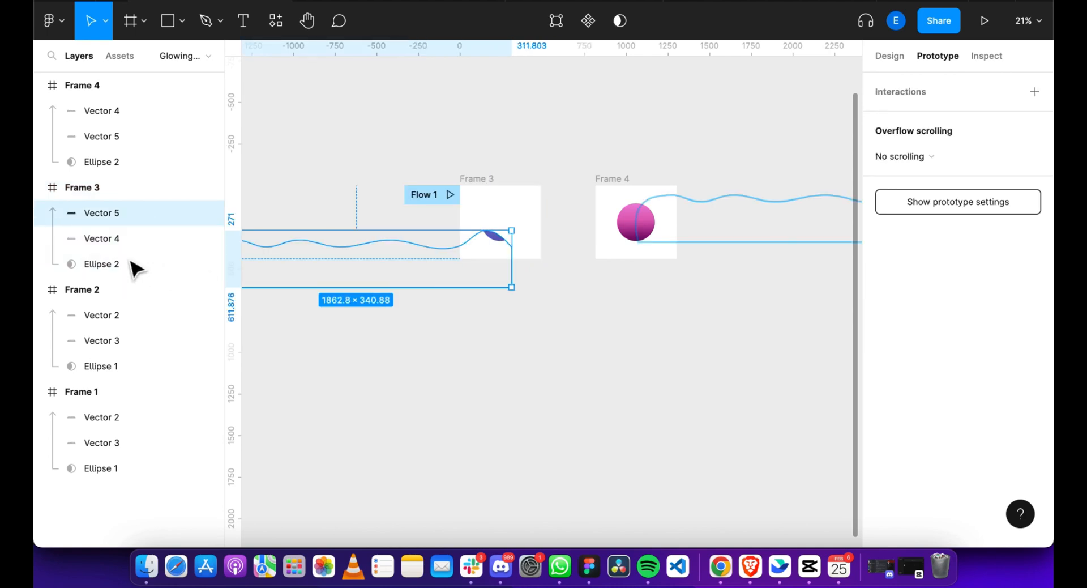
left_click(101, 240)
left_click(109, 222)
scroll(737, 209, "right", 3)
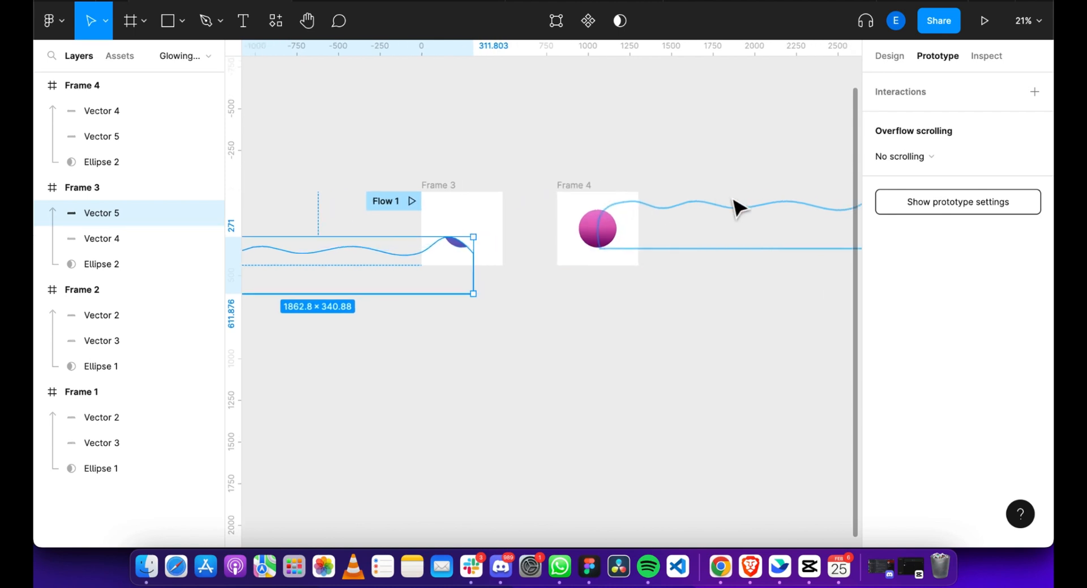
Check the wave in Frame 3 against Frame 4, and play the prototype to preview the fill ending in the pink circle.
left_click(675, 213)
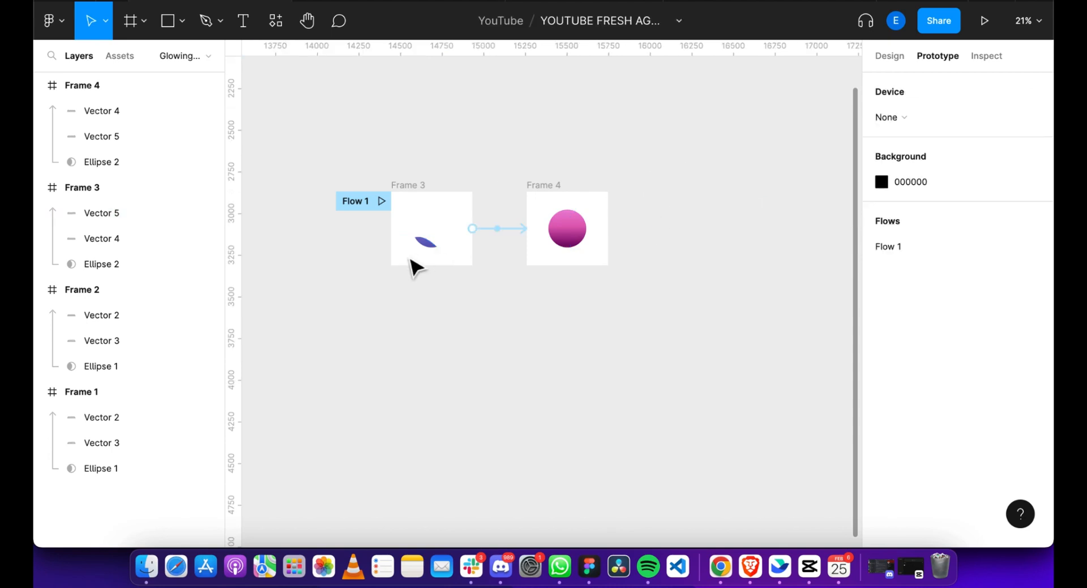
left_click(427, 253)
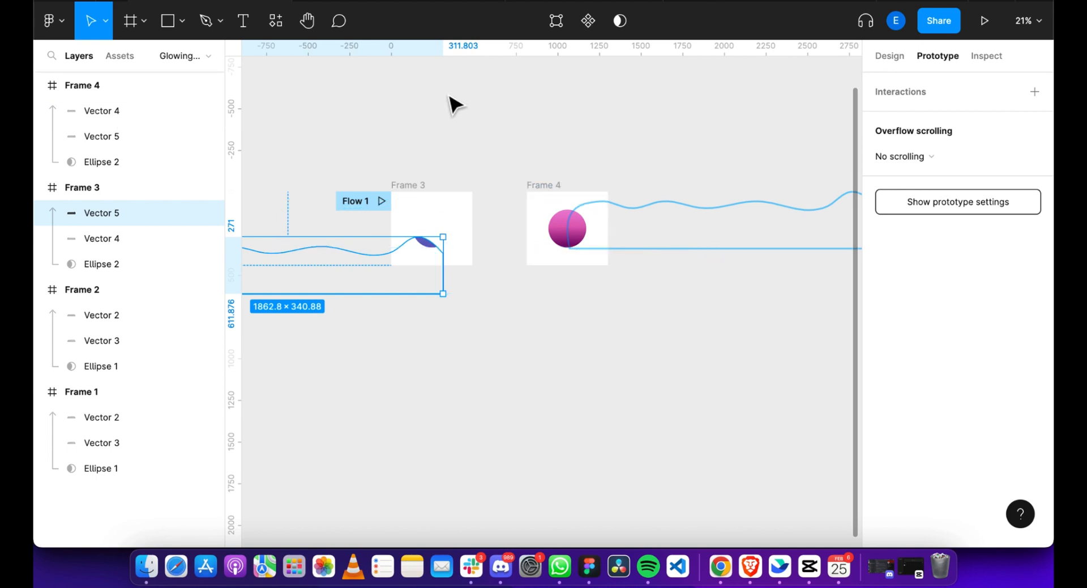
left_click(558, 196)
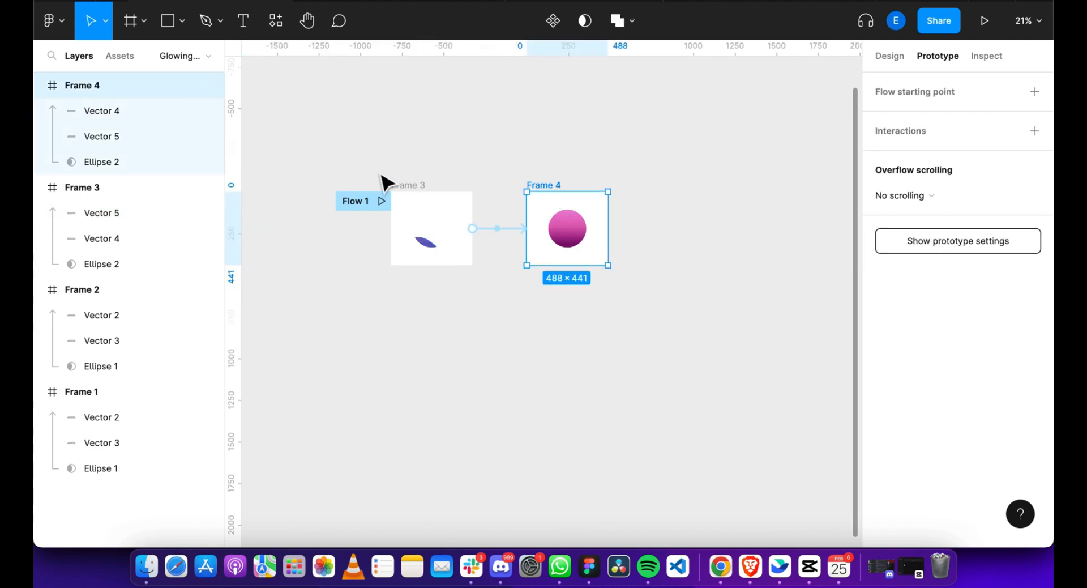
left_click(397, 196)
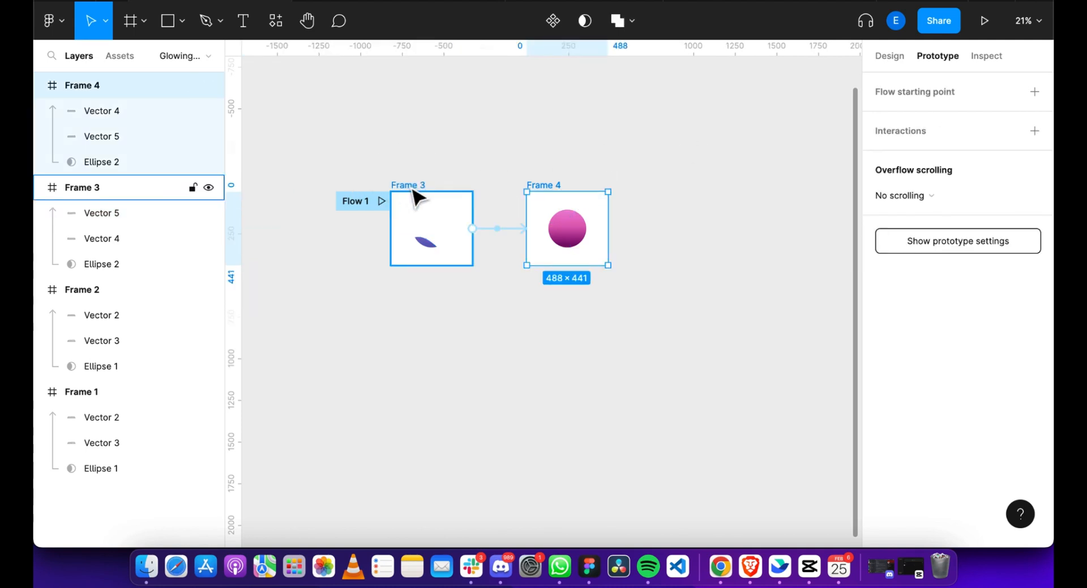
left_click(983, 26)
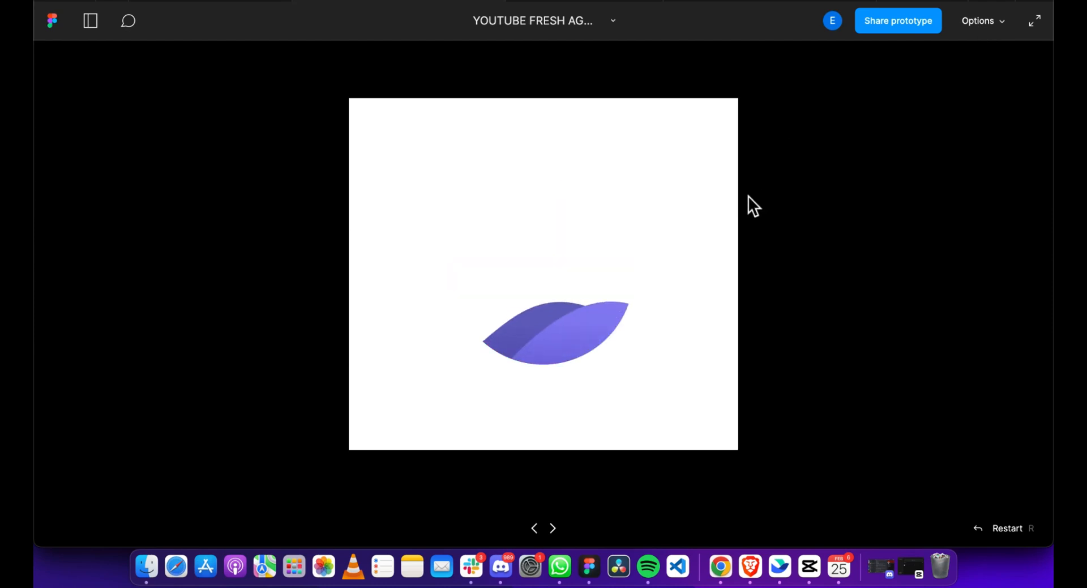